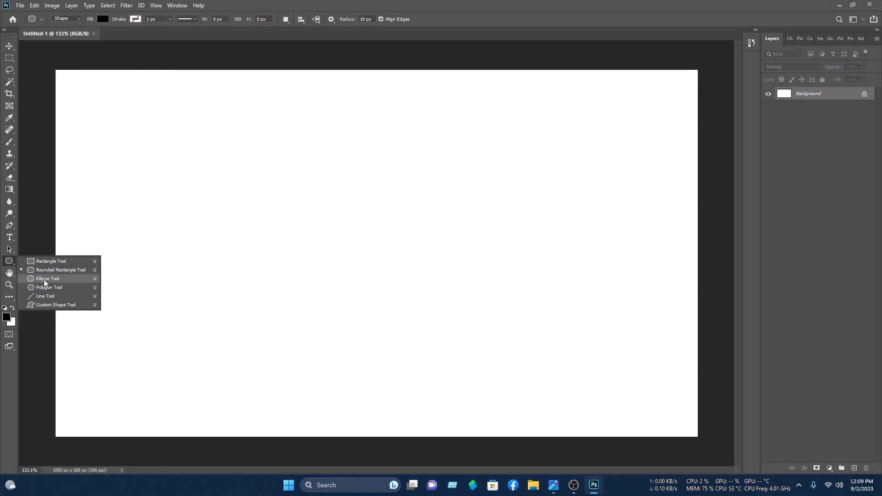
# Step: Draw a large black circle with the Ellipse Tool and move it to the card's right side
pyautogui.click(42, 279)
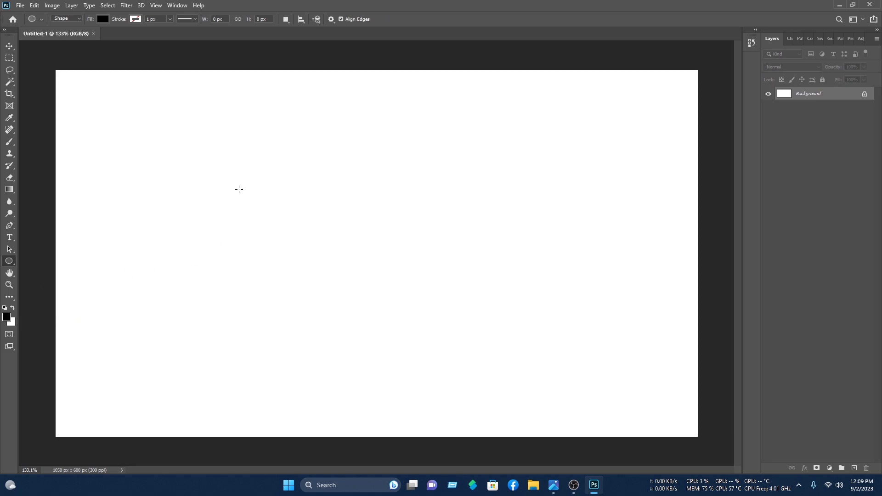
pyautogui.moveTo(232, 109); pyautogui.dragTo(617, 466)
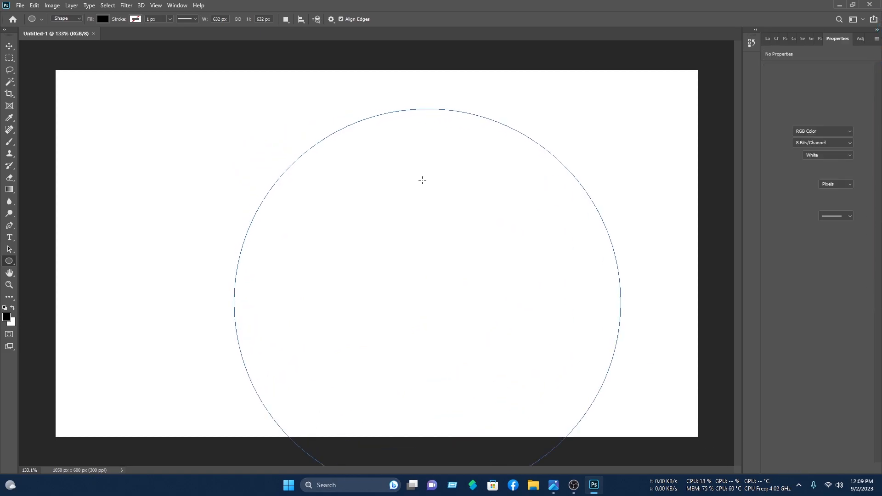
pyautogui.press('v')
pyautogui.moveTo(449, 283); pyautogui.dragTo(656, 222)
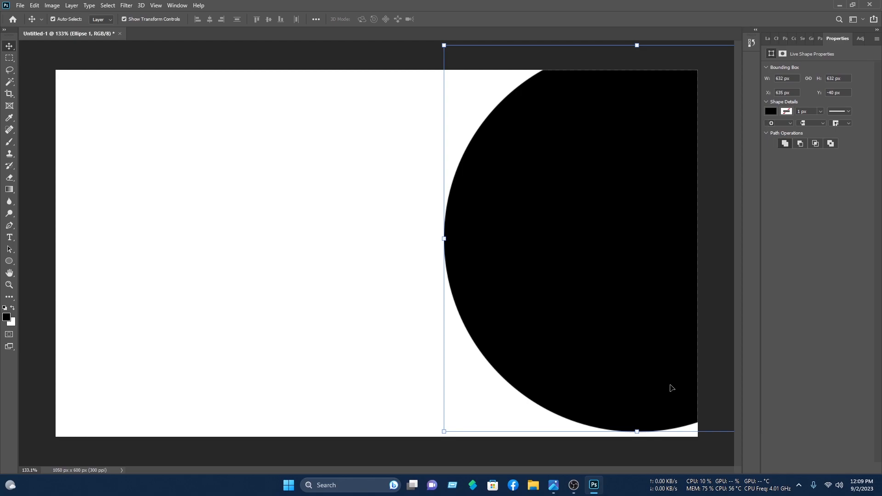
# Step: Enlarge the circle well past the card's right edge, rotate it slightly and commit
pyautogui.scroll(-5, 638, 432)
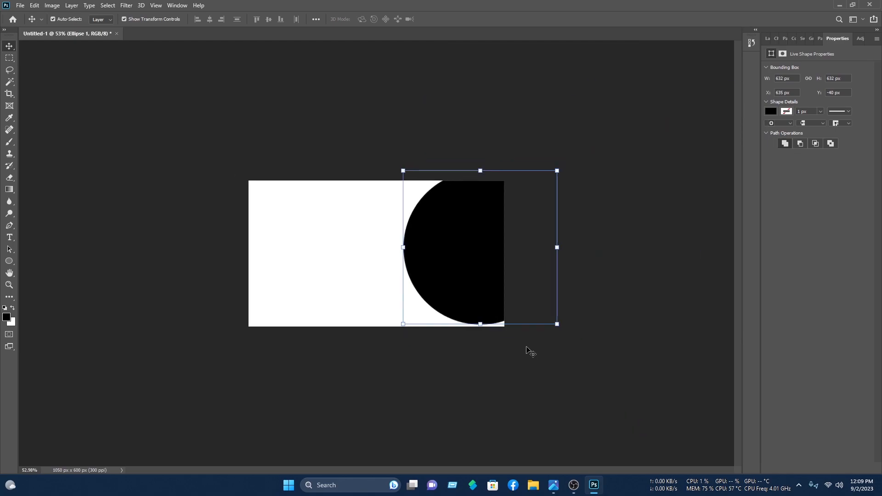
pyautogui.moveTo(483, 322); pyautogui.dragTo(551, 317)
pyautogui.moveTo(673, 93); pyautogui.dragTo(642, 43)
pyautogui.moveTo(563, 264)
pyautogui.mouseDown()
pyautogui.moveTo(567, 257)
pyautogui.moveTo(551, 257)
pyautogui.mouseUp()
pyautogui.click(452, 18)
pyautogui.hotkey('ctrl', 't')
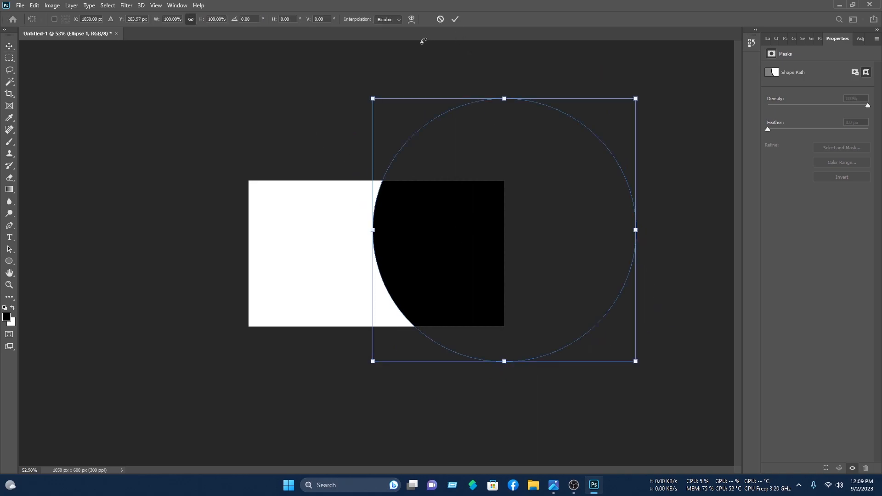
pyautogui.click(455, 18)
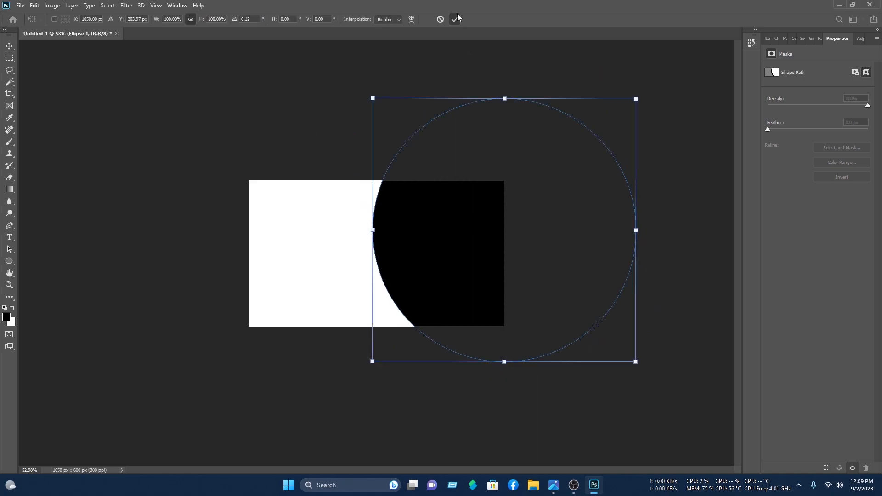
# Step: Shift the circle slightly left and duplicate it as Ellipse 1 copy
pyautogui.click(299, 199)
pyautogui.scroll(10, 399, 243)
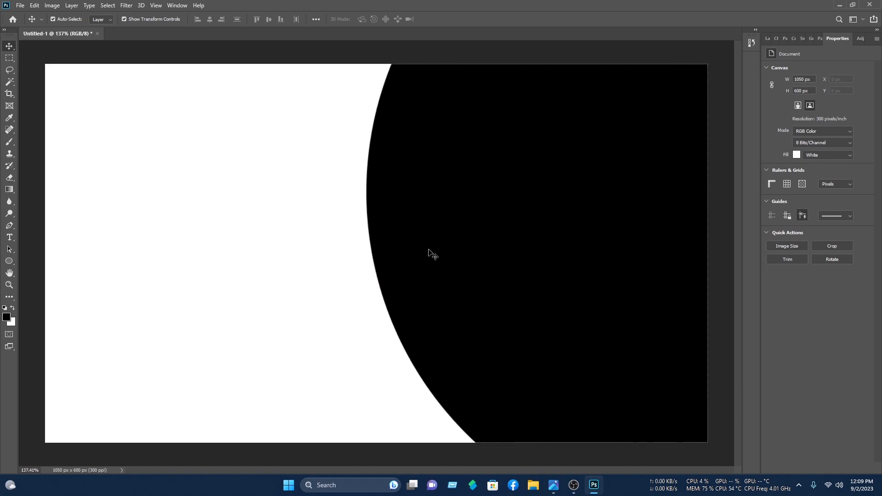
pyautogui.click(528, 247)
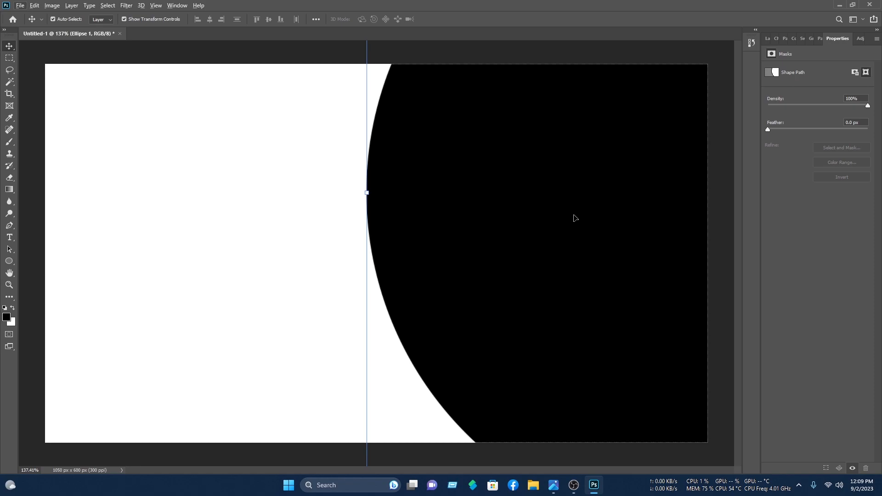
pyautogui.moveTo(575, 219); pyautogui.dragTo(573, 218)
pyautogui.hotkey('ctrl', 'j')
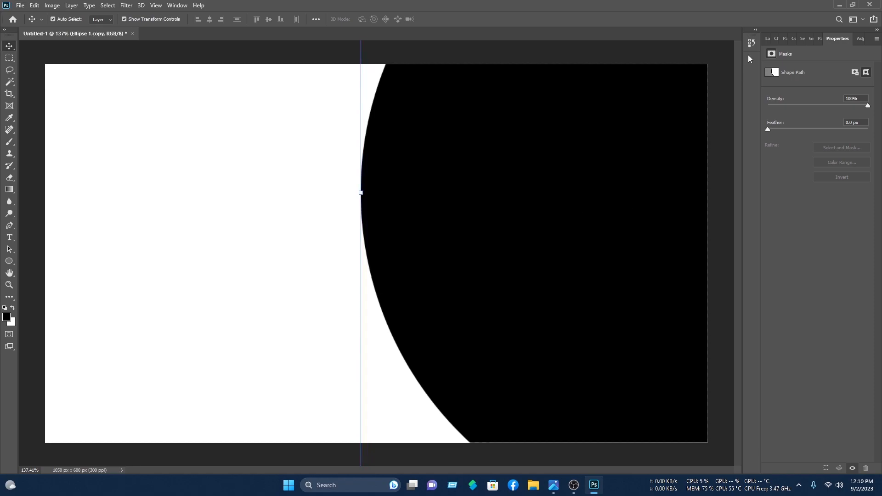
# Step: Recolour the duplicate red, place it beneath Ellipse 1 and nudge it left
pyautogui.click(767, 36)
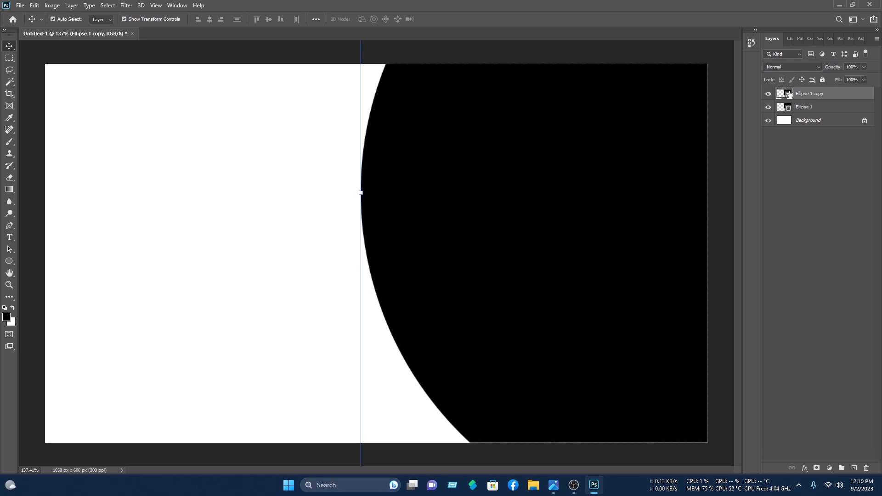
pyautogui.doubleClick(786, 93)
pyautogui.click(435, 110)
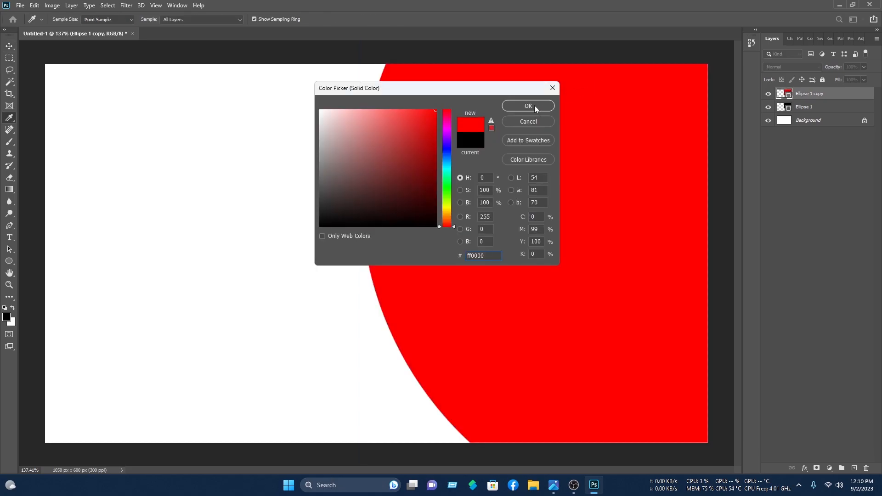
pyautogui.click(534, 106)
pyautogui.moveTo(813, 95); pyautogui.dragTo(815, 104)
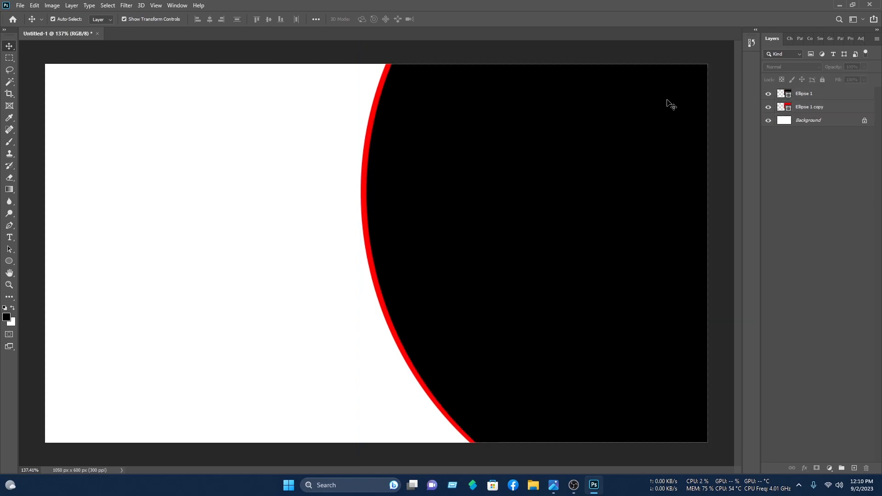
pyautogui.press('Left')
pyautogui.press('Left')
pyautogui.press('Left')
pyautogui.press('Left')
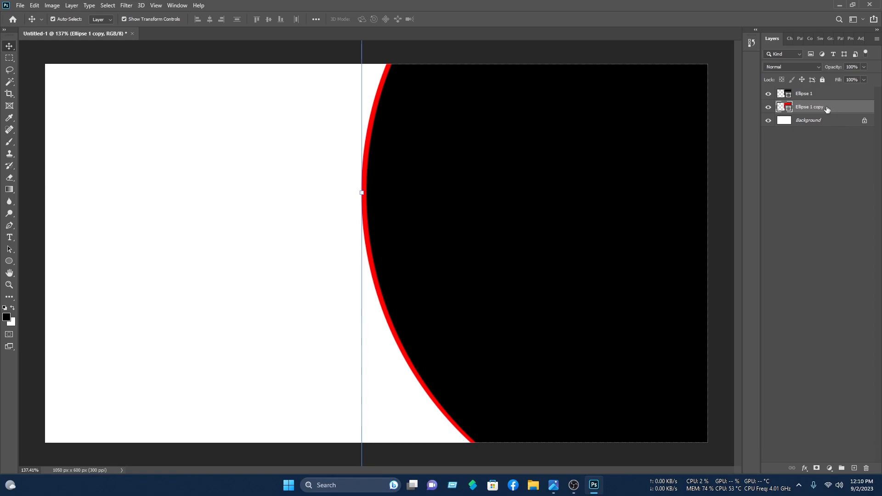
# Step: Give the copy a Color Overlay and a gradient Stroke using a Blues preset
pyautogui.rightClick(827, 108)
pyautogui.click(797, 98)
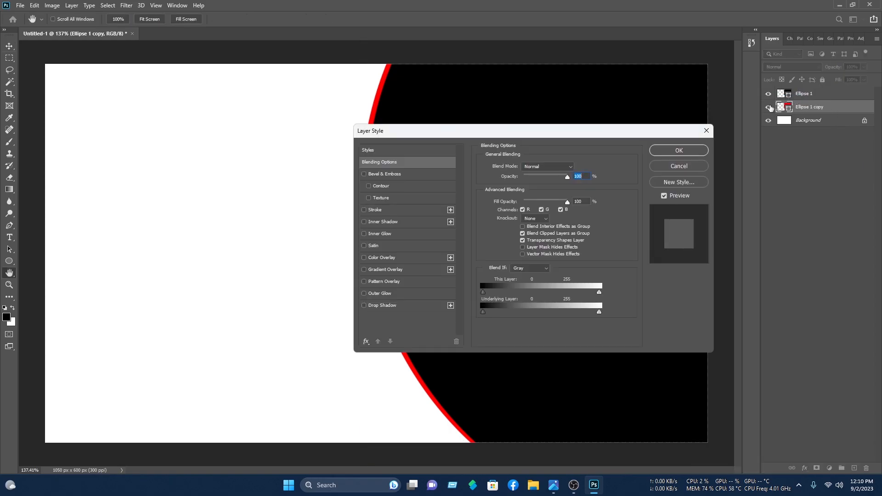
pyautogui.click(381, 259)
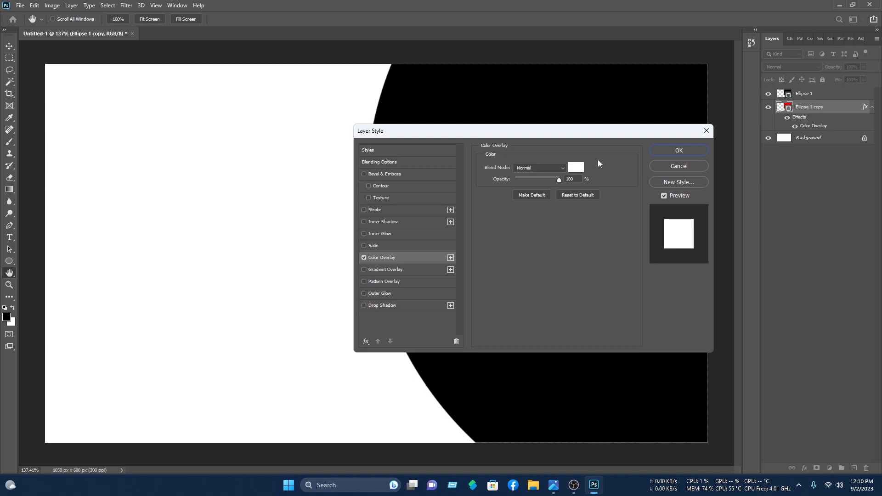
pyautogui.click(373, 210)
pyautogui.click(519, 220)
pyautogui.click(521, 235)
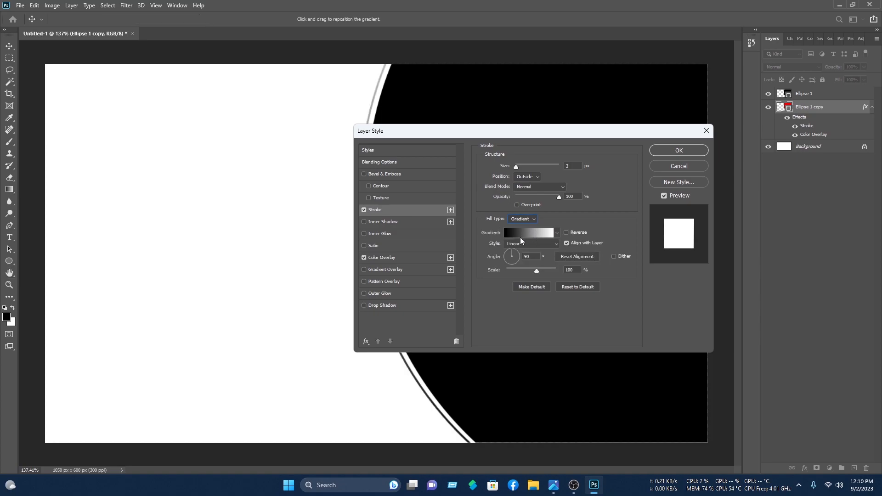
pyautogui.click(530, 232)
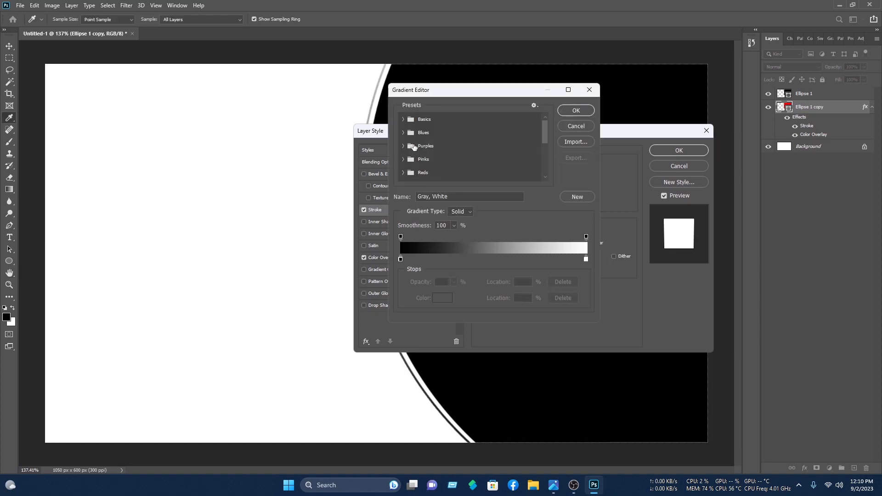
pyautogui.click(403, 132)
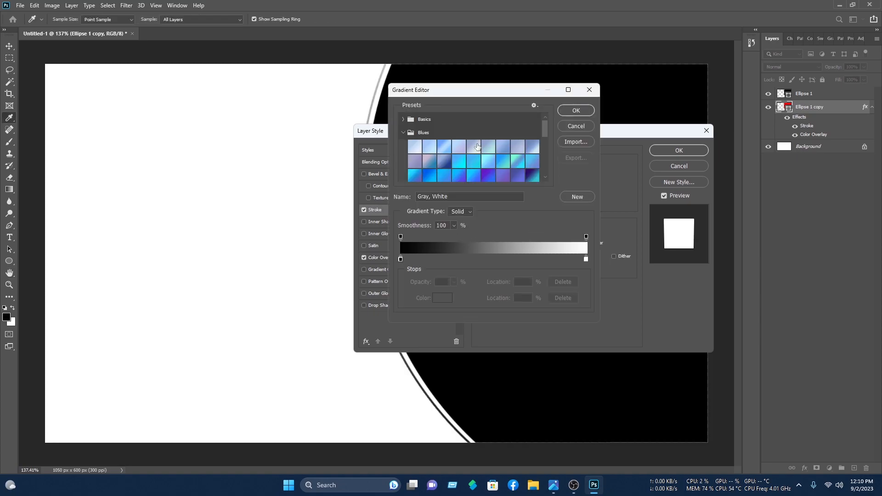
pyautogui.click(434, 177)
# Step: Change the gradient's middle stop to light purple, thin the stroke, and apply the styles
pyautogui.click(490, 259)
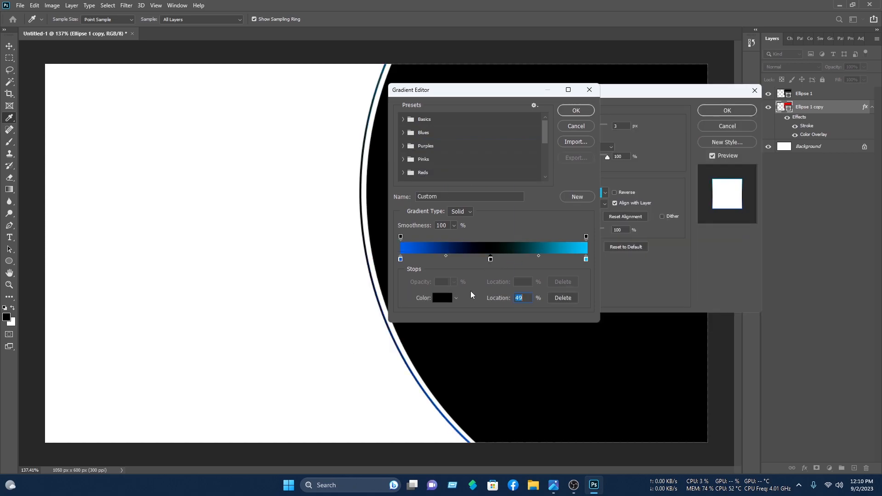
pyautogui.click(443, 299)
pyautogui.moveTo(446, 169)
pyautogui.mouseDown()
pyautogui.moveTo(444, 133)
pyautogui.moveTo(447, 156)
pyautogui.mouseUp()
pyautogui.click(435, 134)
pyautogui.moveTo(429, 122); pyautogui.dragTo(449, 160)
pyautogui.click(435, 143)
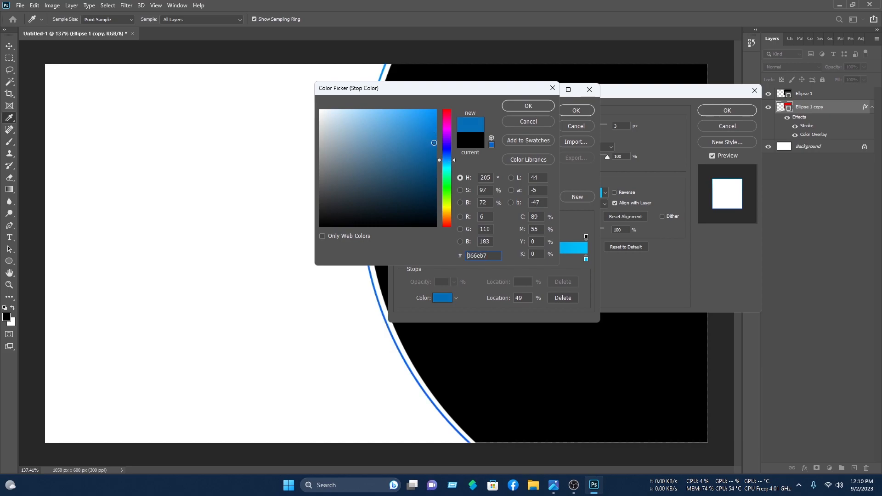
pyautogui.click(446, 143)
pyautogui.moveTo(423, 126); pyautogui.dragTo(405, 110)
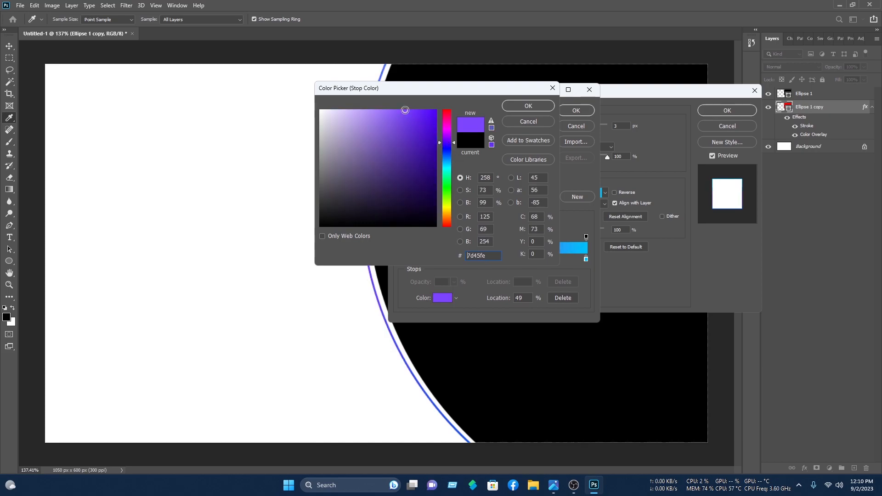
pyautogui.click(533, 105)
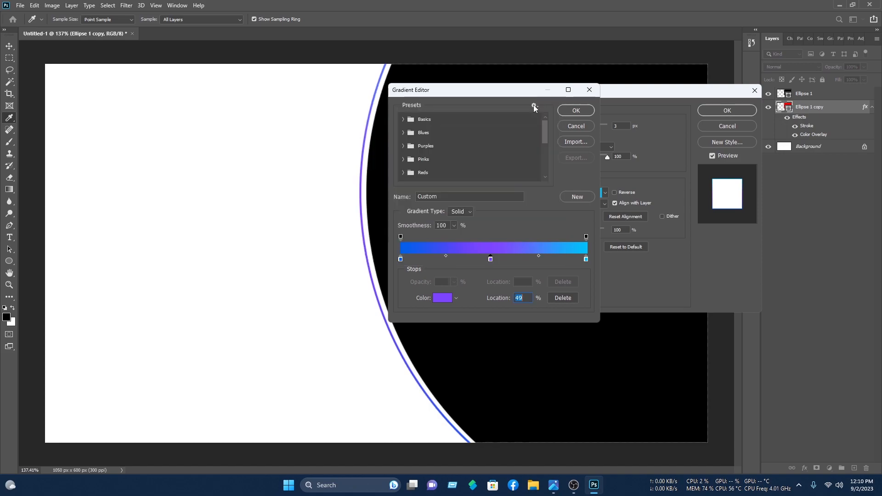
pyautogui.click(572, 110)
pyautogui.moveTo(564, 127); pyautogui.dragTo(564, 134)
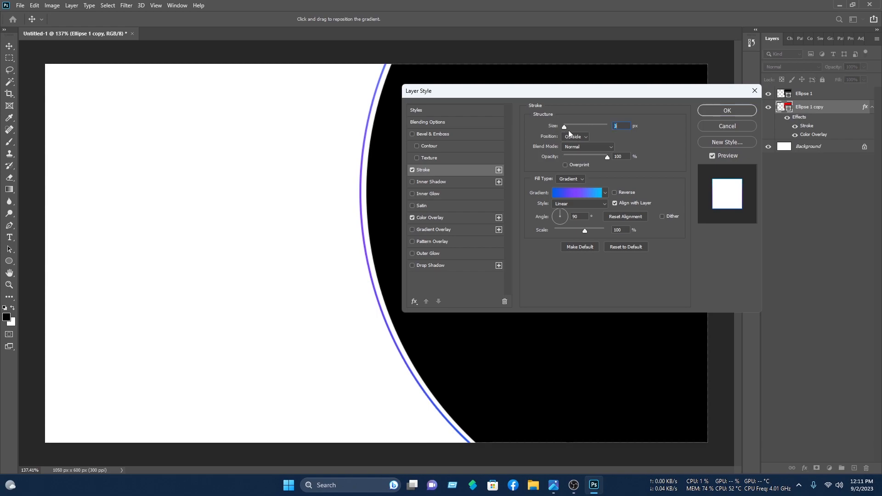
pyautogui.click(743, 113)
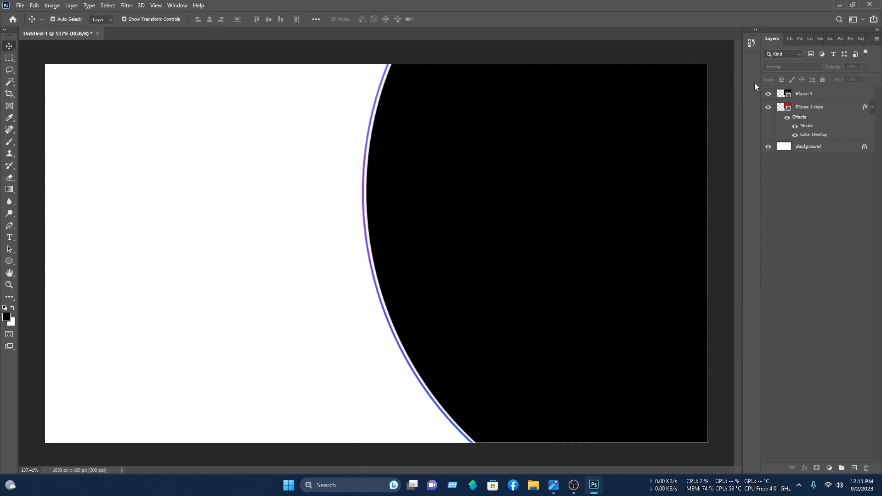
# Step: Change the Ellipse 1 circle's fill from black to dark navy #020581
pyautogui.doubleClick(783, 95)
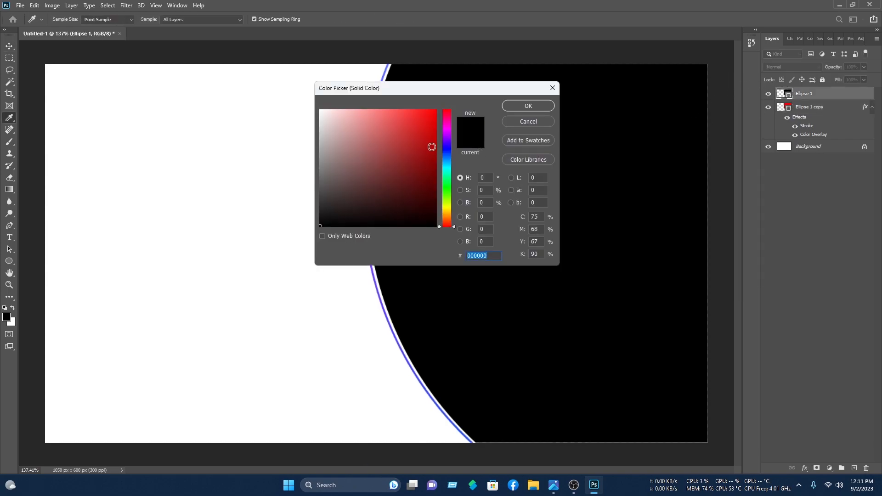
pyautogui.click(451, 148)
pyautogui.moveTo(423, 124); pyautogui.dragTo(633, 63)
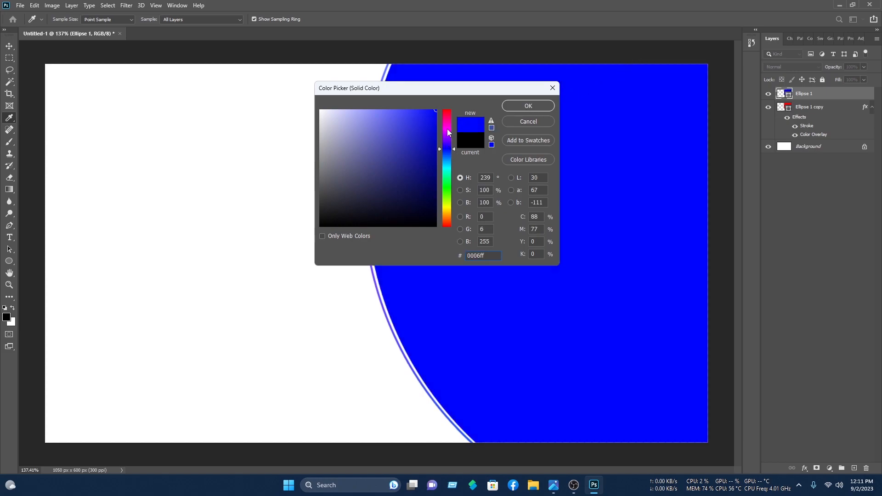
pyautogui.click(434, 149)
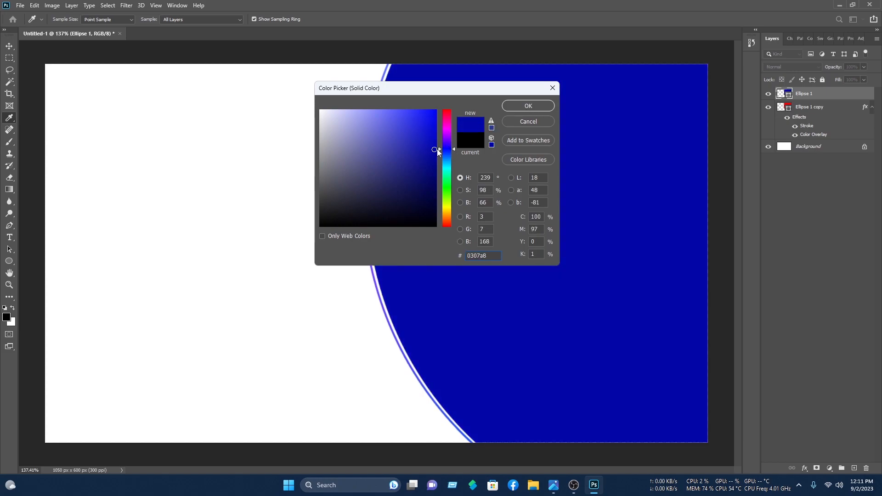
pyautogui.moveTo(435, 149); pyautogui.dragTo(435, 174)
pyautogui.click(541, 110)
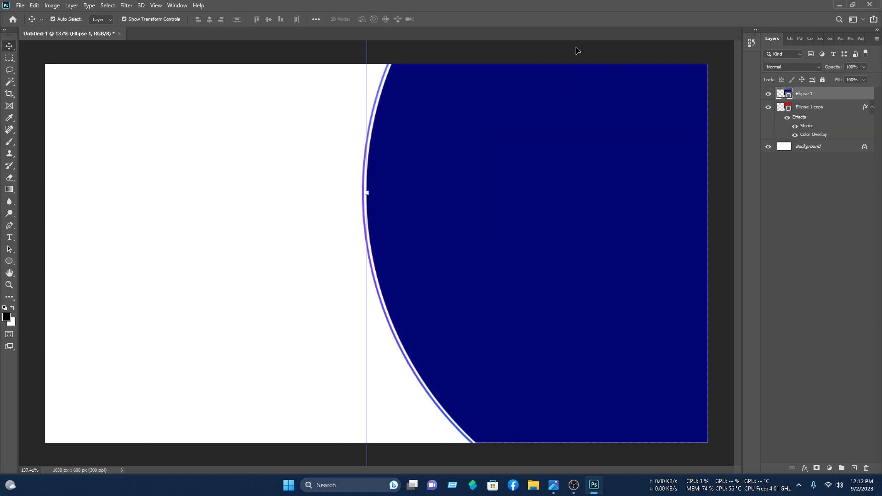
pyautogui.click(572, 52)
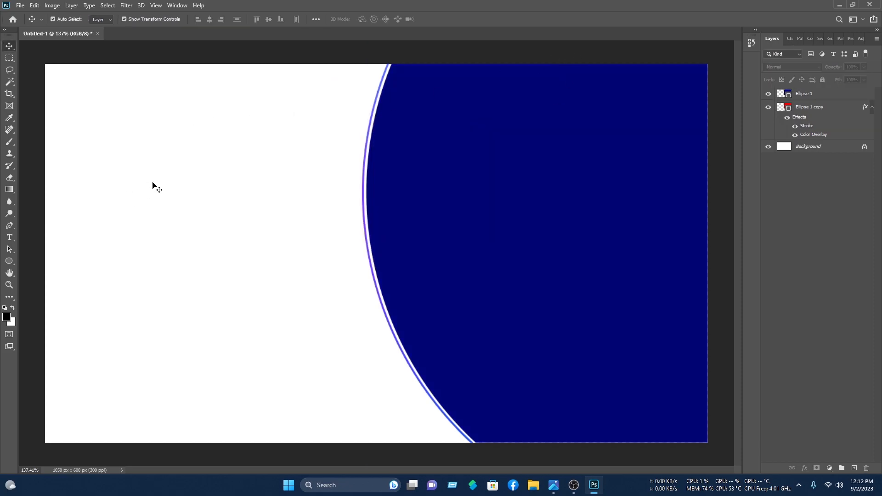
pyautogui.press('p')
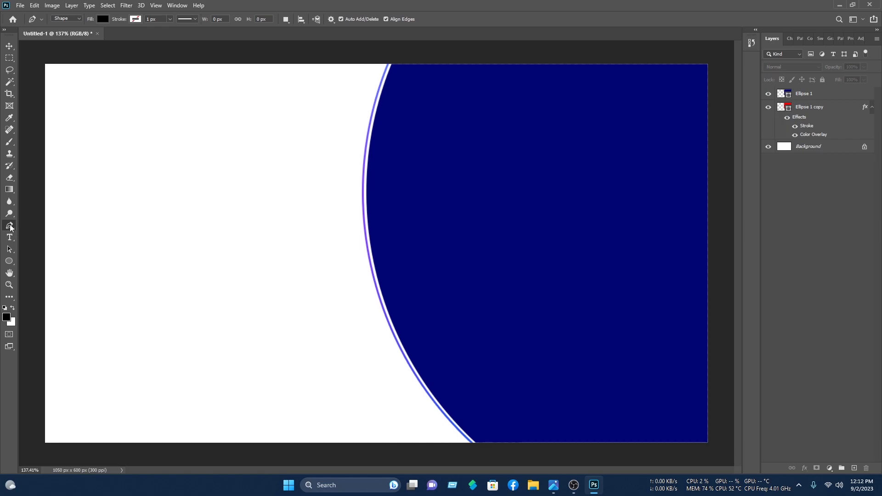
# Step: Draw a closed curved claw outline with the Pen from the card's top edge
pyautogui.click(397, 64)
pyautogui.moveTo(383, 278); pyautogui.dragTo(417, 387)
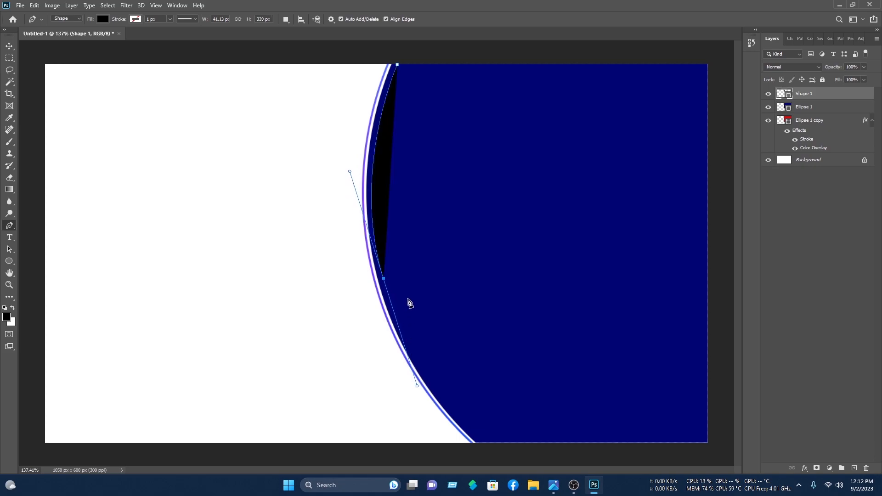
pyautogui.keyDown('alt'); pyautogui.click(384, 279); pyautogui.keyUp('alt')
pyautogui.moveTo(435, 66); pyautogui.dragTo(592, 22)
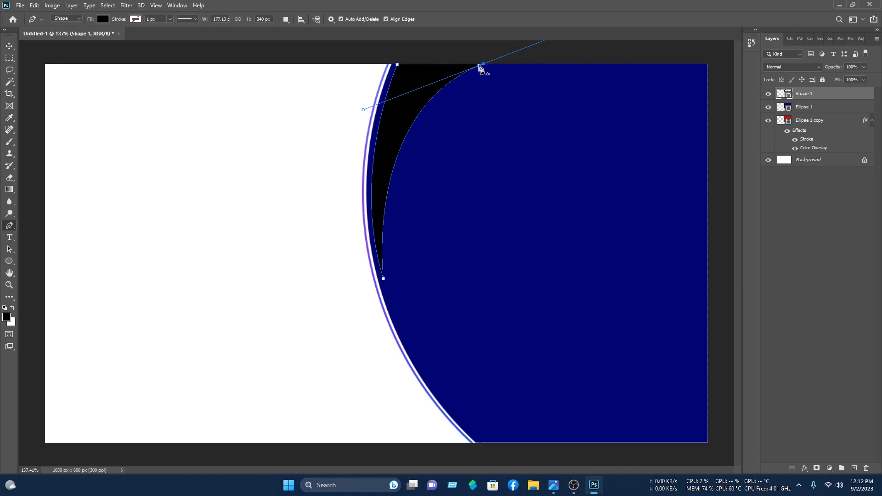
pyautogui.click(480, 67)
pyautogui.click(393, 43)
pyautogui.click(397, 65)
# Step: Fill the claw shape red and nudge it slightly upward
pyautogui.click(103, 19)
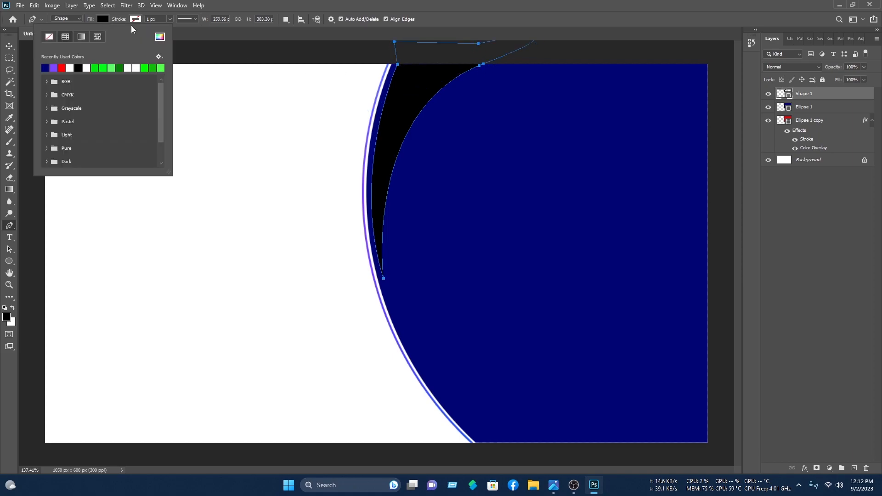
pyautogui.click(45, 68)
pyautogui.click(11, 45)
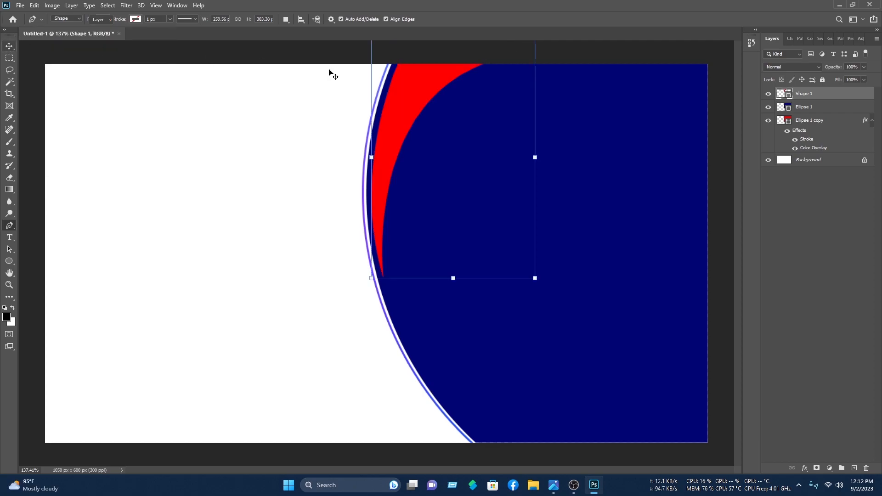
pyautogui.moveTo(408, 84); pyautogui.dragTo(409, 81)
pyautogui.click(380, 89)
pyautogui.click(399, 116)
pyautogui.click(399, 116)
# Step: Alt-drag three copies of the red claw to the right and space them out
pyautogui.moveTo(392, 126); pyautogui.dragTo(609, 135)
pyautogui.click(514, 96)
pyautogui.press('Up')
pyautogui.press('Up')
pyautogui.press('Up')
pyautogui.press('Up')
pyautogui.press('Up')
pyautogui.press('Up')
pyautogui.press('Up')
pyautogui.press('Up')
pyautogui.press('Up')
pyautogui.click(648, 85)
pyautogui.press('Up')
pyautogui.press('Up')
pyautogui.press('Up')
pyautogui.press('Up')
pyautogui.press('Up')
pyautogui.press('Up')
pyautogui.press('Up')
pyautogui.moveTo(649, 85); pyautogui.dragTo(579, 89)
pyautogui.click(732, 85)
pyautogui.moveTo(578, 128); pyautogui.dragTo(652, 131)
# Step: Reselect the first claw, Shape 1, and bring up its layer options
pyautogui.click(200, 161)
pyautogui.click(400, 115)
pyautogui.click(258, 86)
pyautogui.click(408, 102)
pyautogui.rightClick(811, 138)
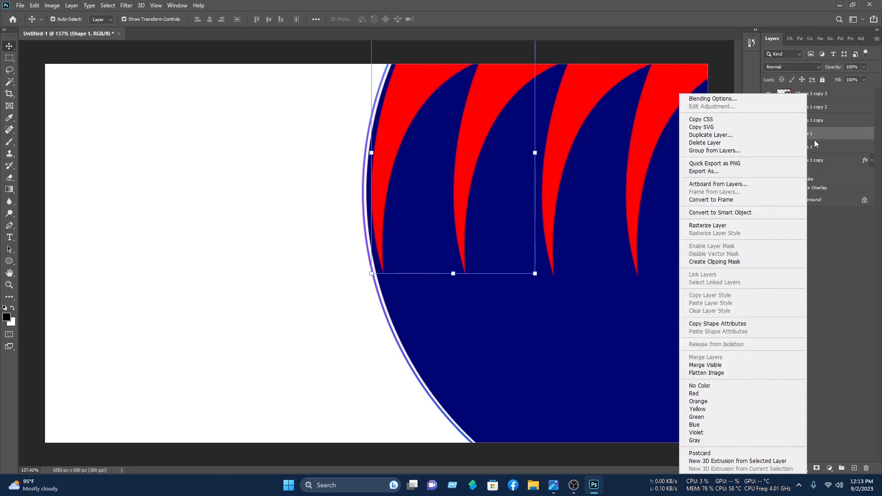
# Step: Add a Blue_22 Gradient Overlay to the first claw, Shape 1
pyautogui.click(749, 98)
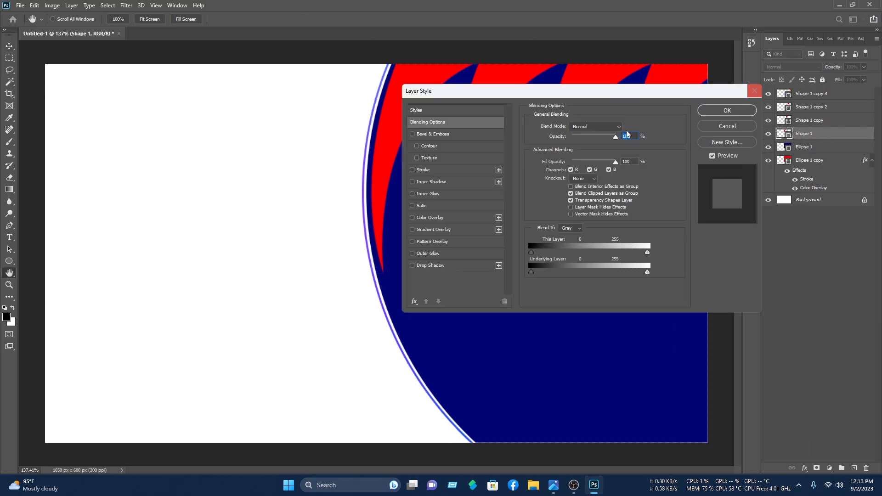
pyautogui.click(426, 231)
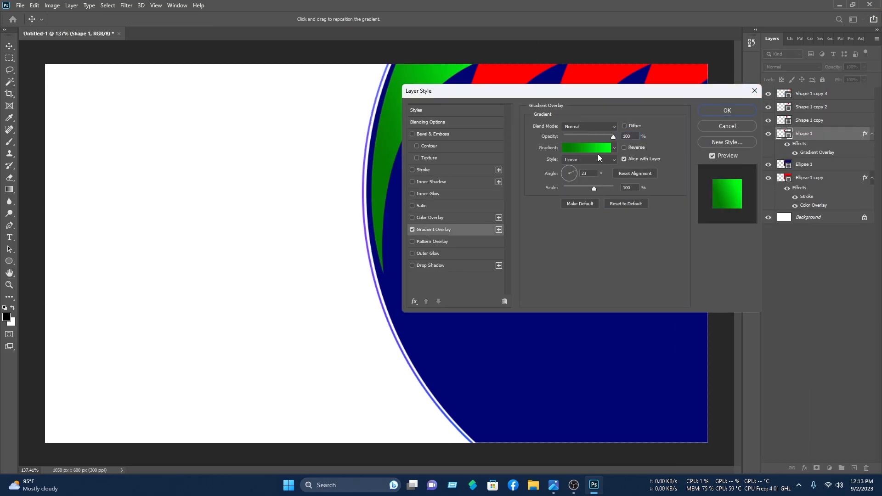
pyautogui.click(594, 150)
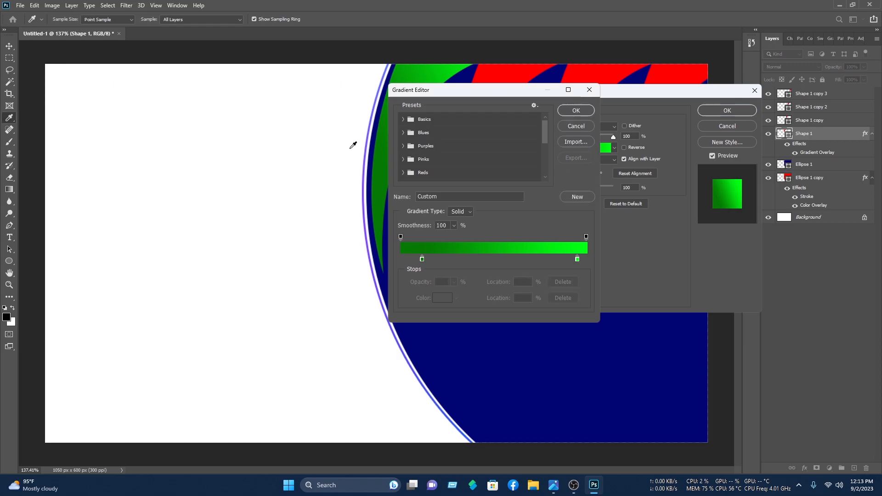
pyautogui.click(404, 133)
pyautogui.scroll(-1, 484, 166)
pyautogui.click(459, 166)
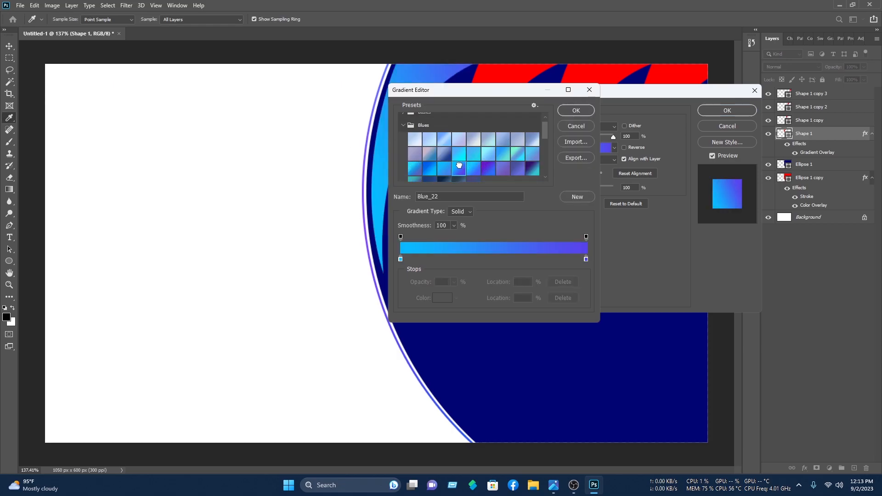
pyautogui.click(576, 111)
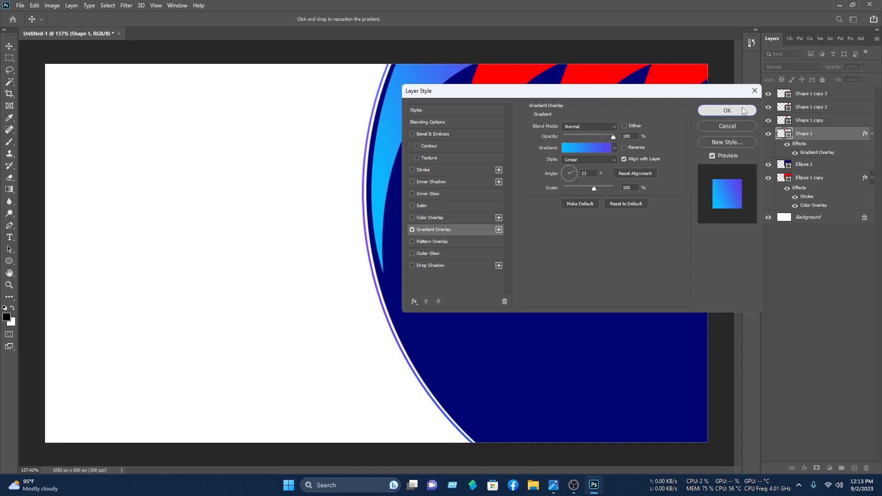
pyautogui.click(727, 111)
# Step: Add a Gradient Overlay to Shape 1 copy with colour stops moved to 28% and 73%
pyautogui.click(482, 114)
pyautogui.rightClick(837, 123)
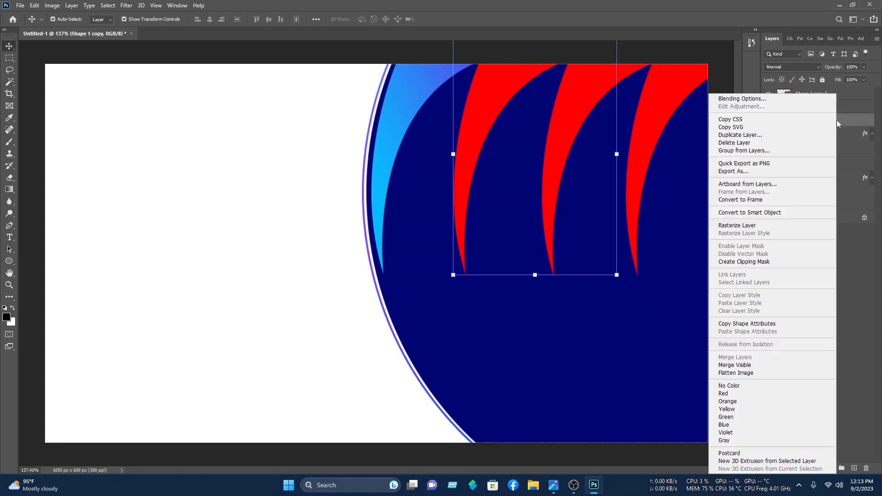
pyautogui.click(788, 100)
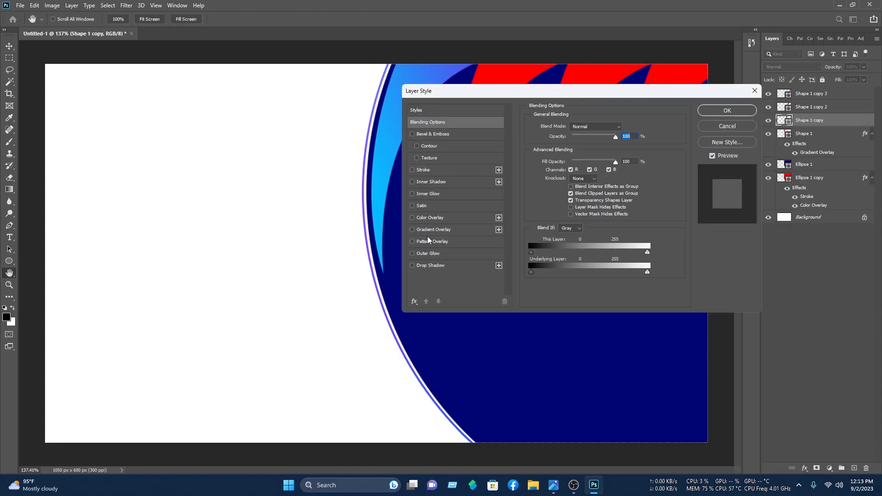
pyautogui.click(436, 228)
pyautogui.moveTo(546, 91); pyautogui.dragTo(222, 104)
pyautogui.click(272, 160)
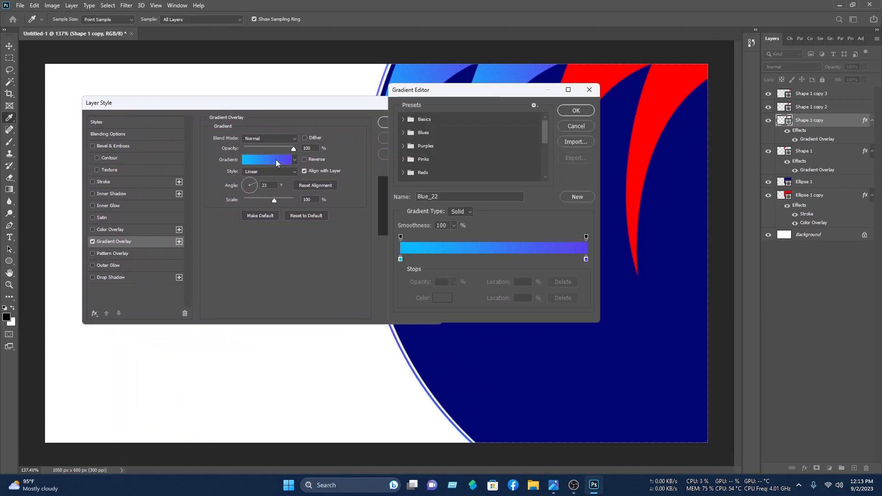
pyautogui.moveTo(586, 260)
pyautogui.mouseDown()
pyautogui.moveTo(407, 260)
pyautogui.moveTo(583, 276)
pyautogui.moveTo(575, 260)
pyautogui.mouseUp()
pyautogui.click(575, 111)
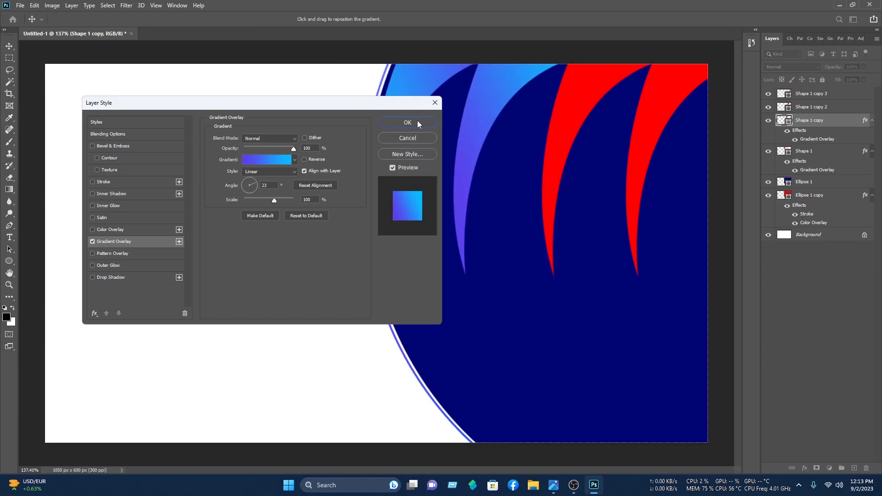
pyautogui.click(272, 158)
pyautogui.moveTo(575, 260); pyautogui.dragTo(535, 260)
pyautogui.click(575, 111)
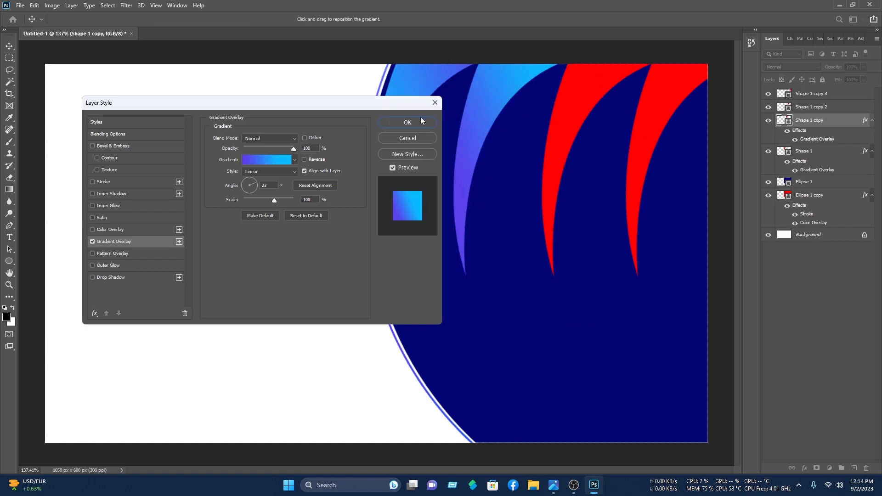
pyautogui.click(400, 122)
# Step: Add a reversed Gradient Overlay to the third claw, Shape 1 copy 2
pyautogui.click(325, 73)
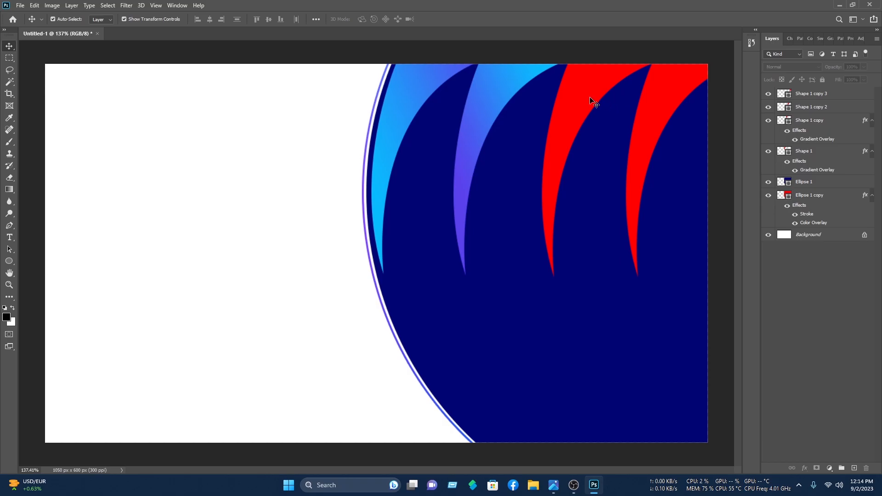
pyautogui.click(811, 104)
pyautogui.rightClick(843, 108)
pyautogui.click(808, 100)
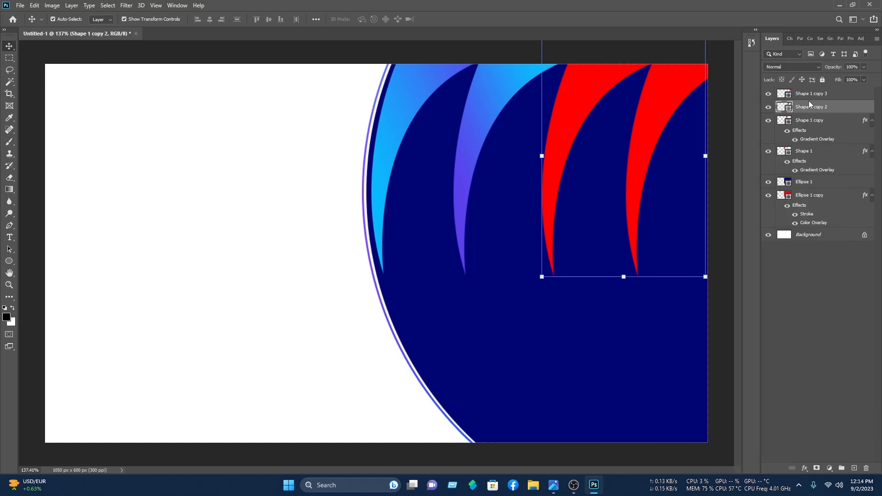
pyautogui.click(122, 242)
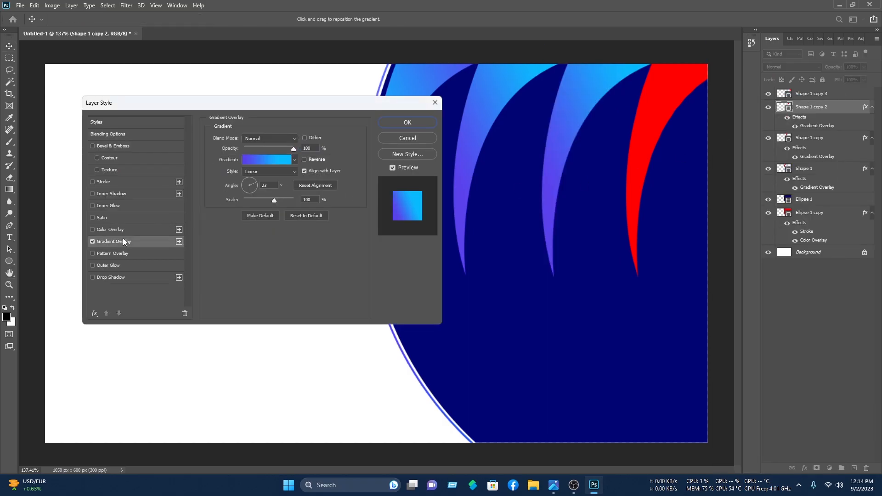
pyautogui.click(304, 159)
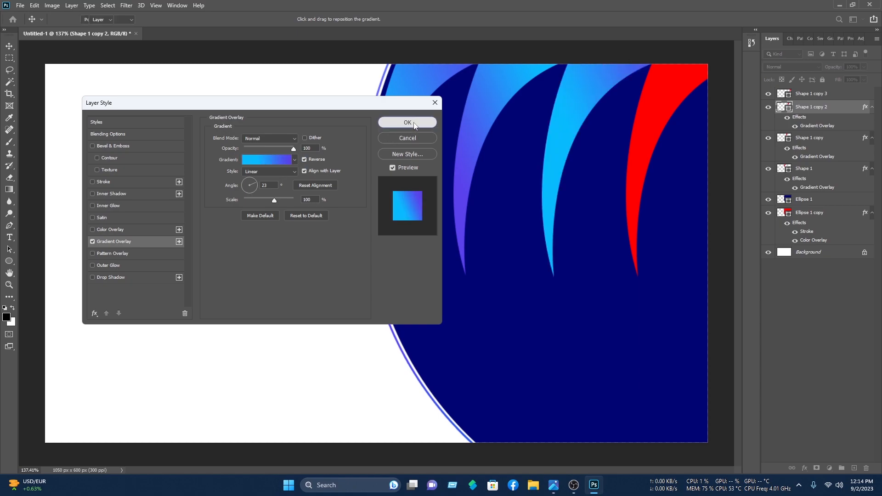
pyautogui.click(414, 123)
# Step: Add a reversed Gradient Overlay to the fourth claw, Shape 1 copy 3
pyautogui.click(322, 79)
pyautogui.click(654, 166)
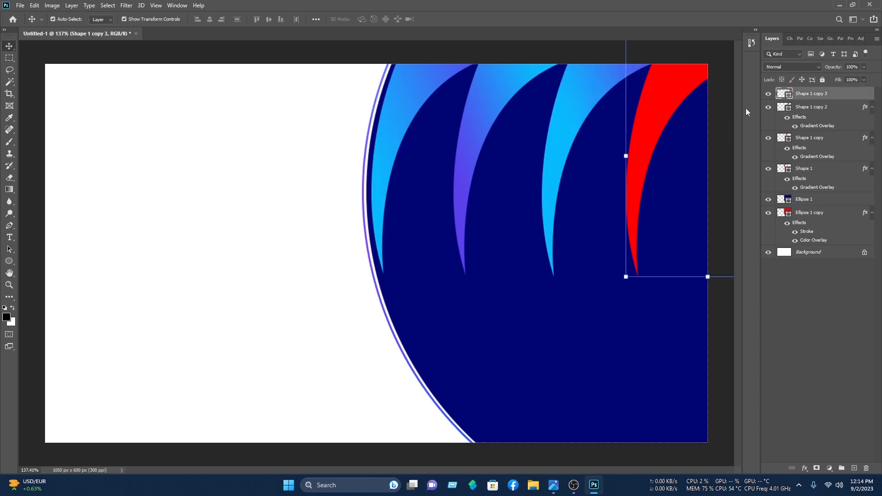
pyautogui.rightClick(805, 91)
pyautogui.click(787, 94)
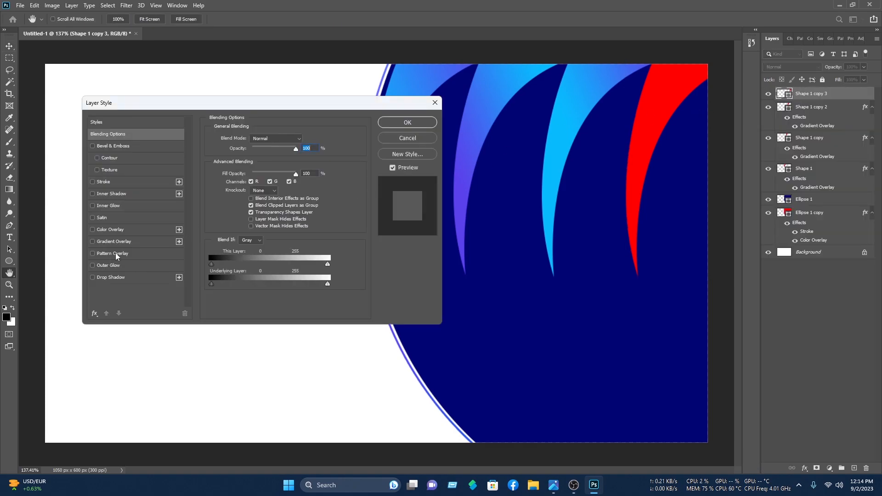
pyautogui.click(113, 241)
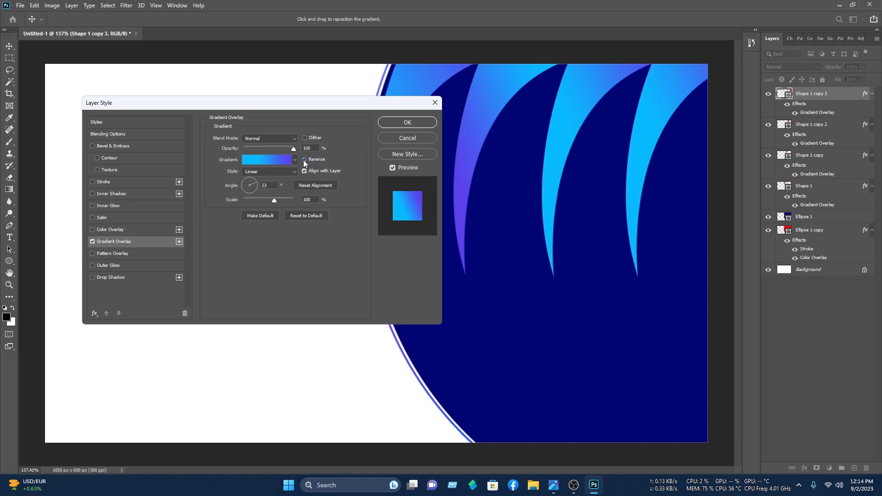
pyautogui.click(303, 159)
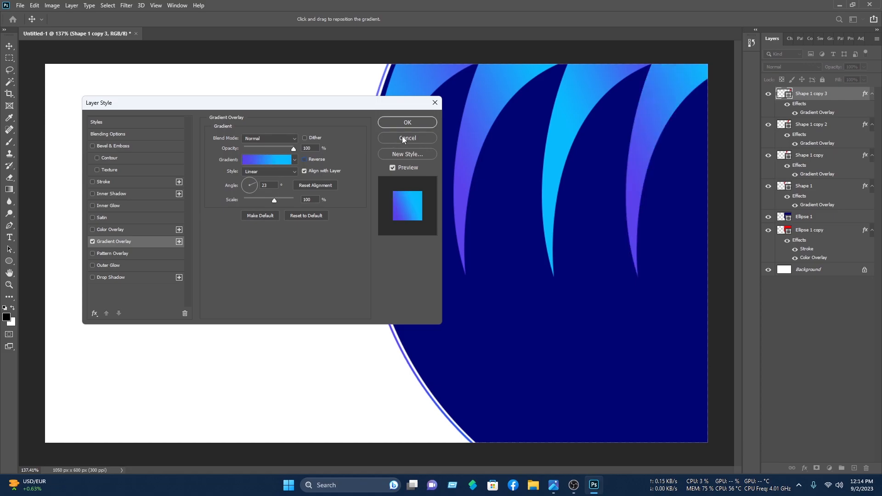
pyautogui.click(432, 123)
pyautogui.click(359, 44)
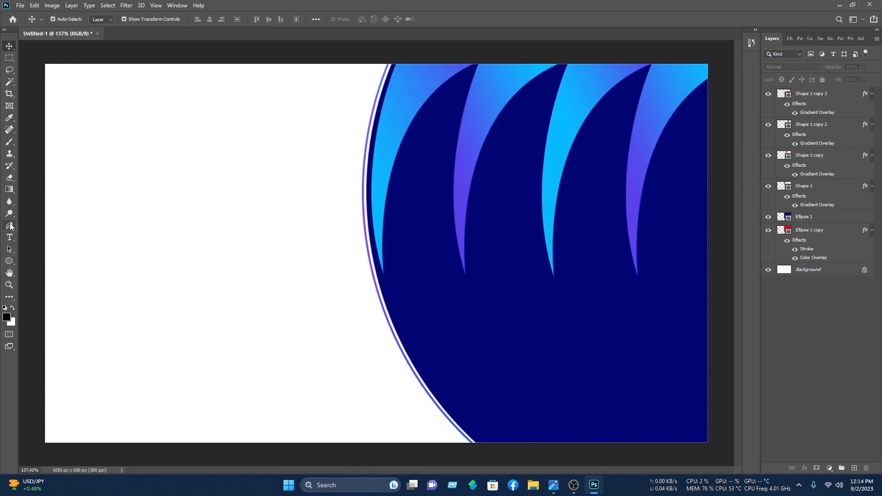
# Step: Draw a closed Pen shape curving from the circle's rim down past the card's bottom edge
pyautogui.click(9, 226)
pyautogui.click(394, 256)
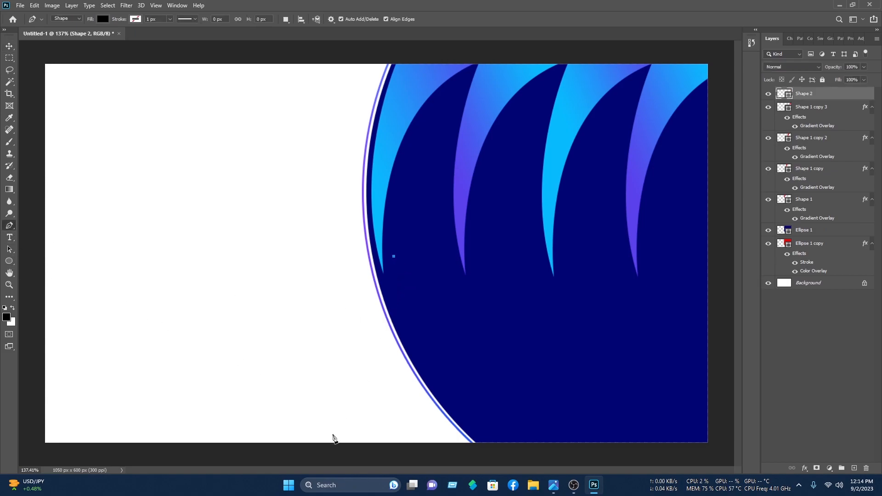
pyautogui.moveTo(221, 442); pyautogui.dragTo(101, 479)
pyautogui.click(228, 441)
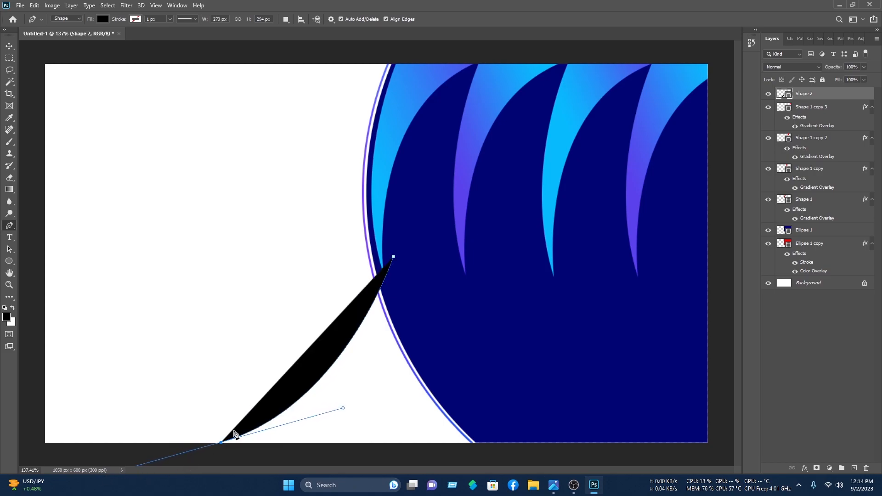
pyautogui.click(221, 442)
pyautogui.click(221, 459)
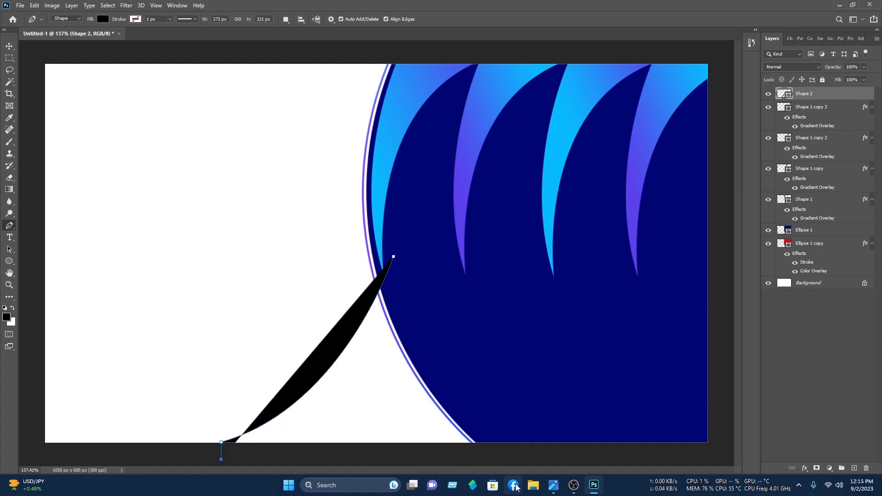
pyautogui.click(550, 459)
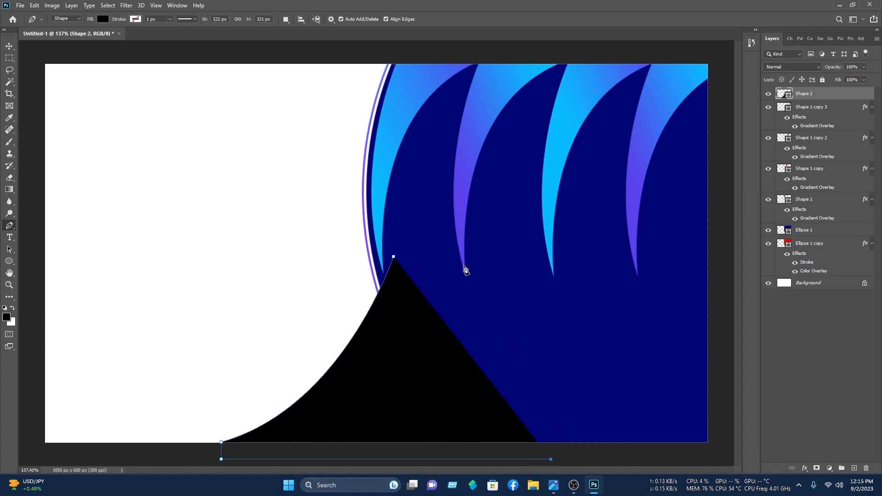
pyautogui.click(393, 258)
# Step: Fill the new Shape 2 with dark green
pyautogui.click(101, 21)
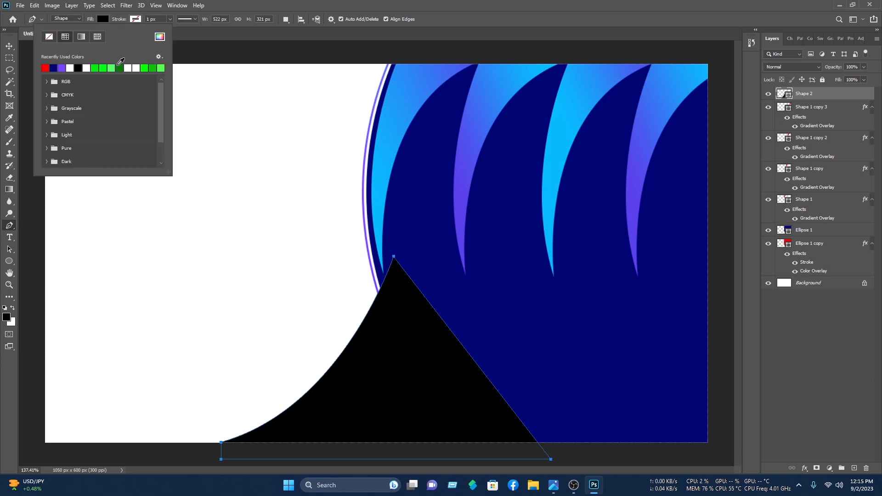
pyautogui.click(119, 68)
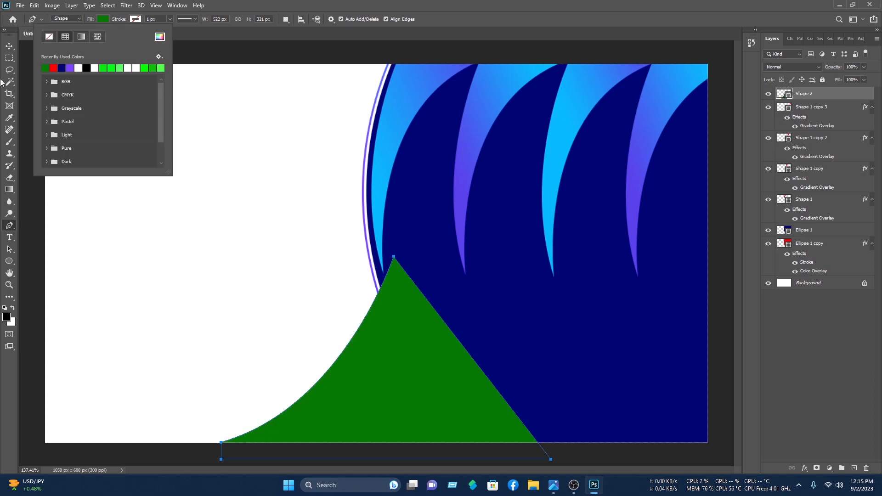
pyautogui.click(9, 46)
pyautogui.click(149, 94)
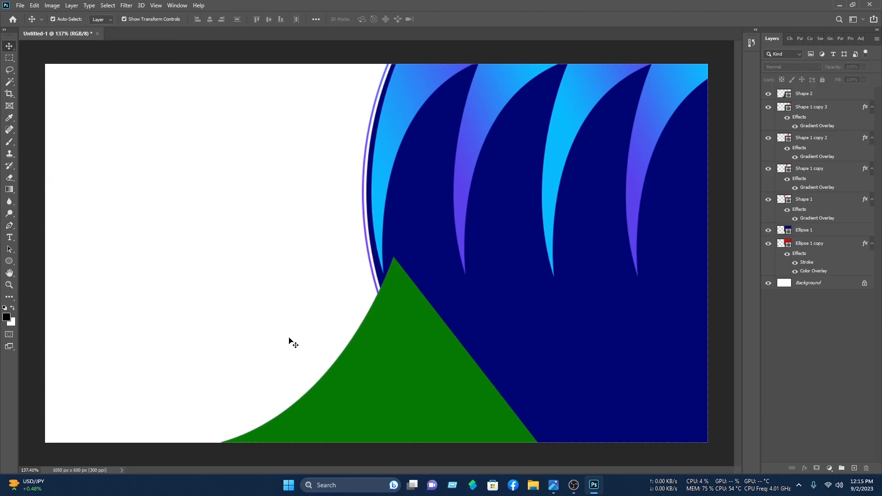
# Step: Draw a new curved Pen shape over the navy circle toward the card's bottom-left corner
pyautogui.click(9, 225)
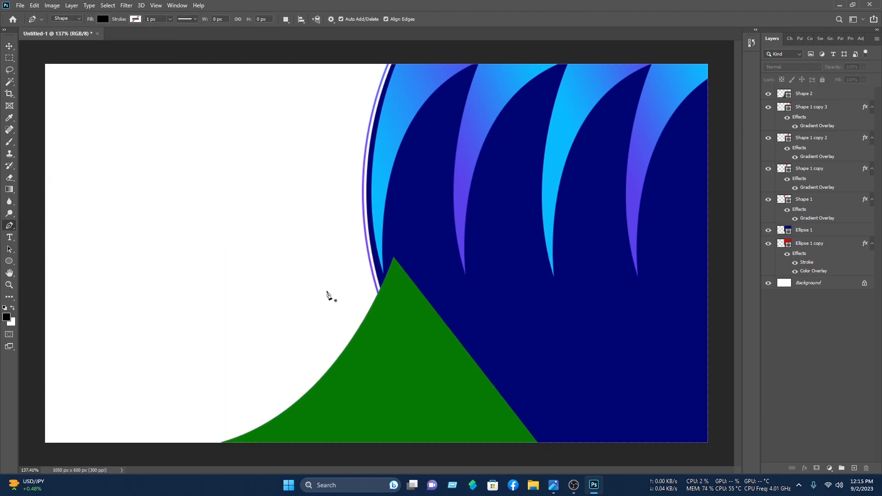
pyautogui.click(391, 172)
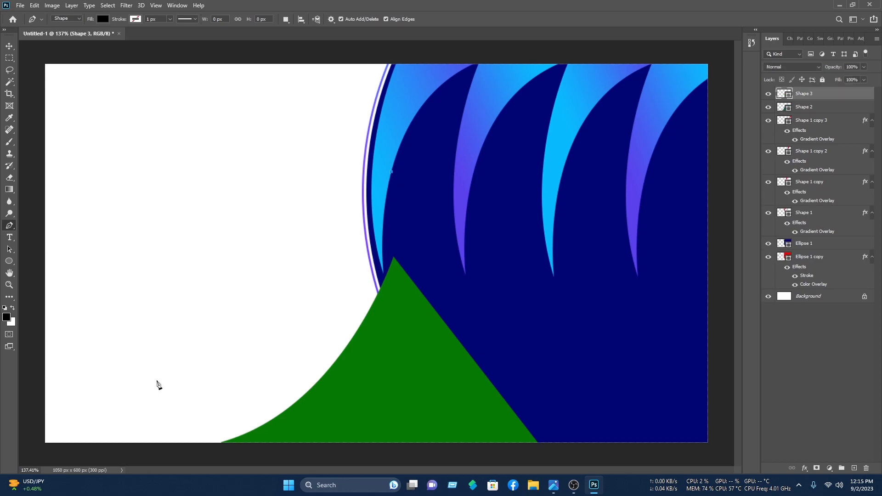
pyautogui.moveTo(46, 443); pyautogui.dragTo(45, 403)
pyautogui.scroll(-6, 71, 420)
pyautogui.click(189, 363)
pyautogui.click(181, 391)
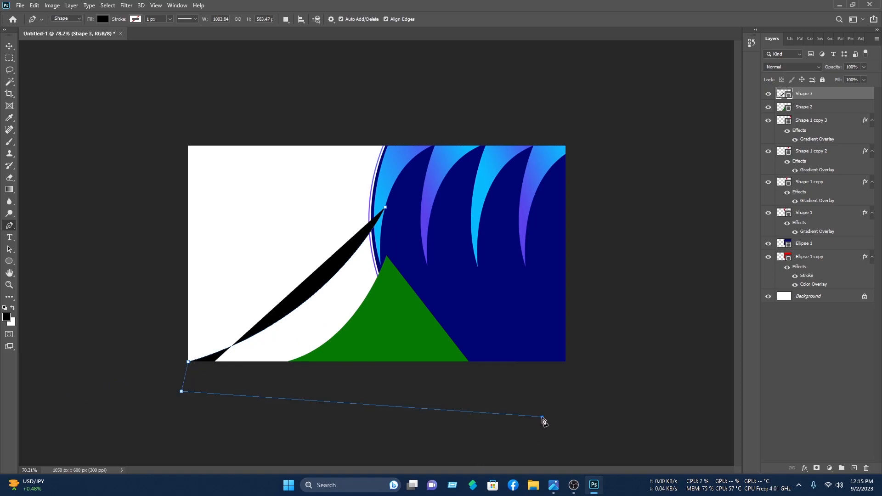
pyautogui.click(542, 416)
pyautogui.click(510, 297)
pyautogui.click(385, 209)
# Step: Set the new shape's fill colour to red
pyautogui.click(103, 19)
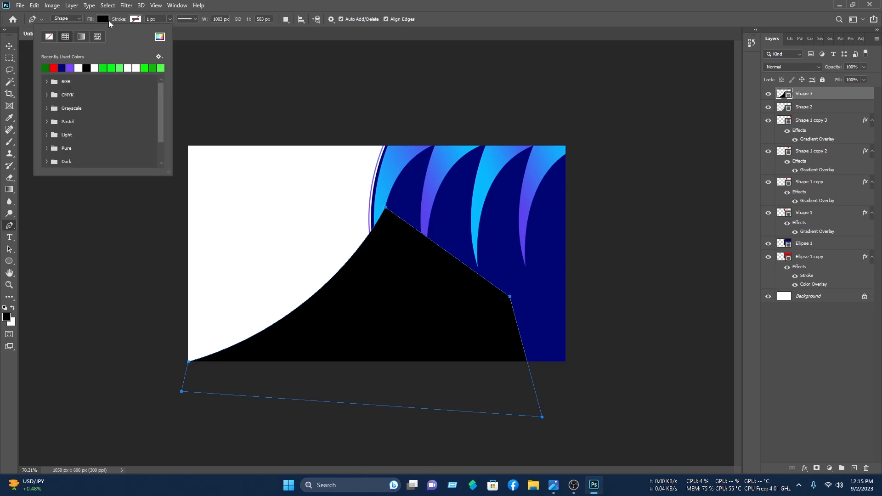
pyautogui.click(159, 37)
pyautogui.click(424, 132)
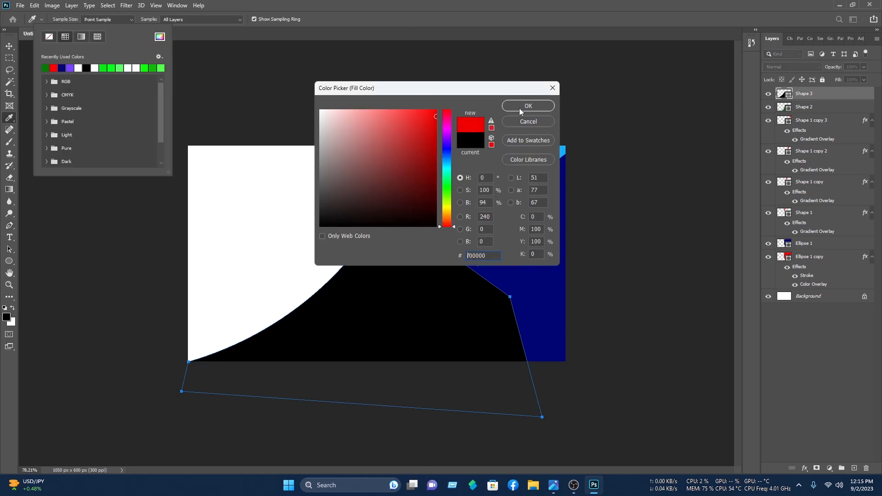
pyautogui.click(524, 107)
# Step: Move Shape 3 below Shape 2, then move both layers down just above Background
pyautogui.click(10, 46)
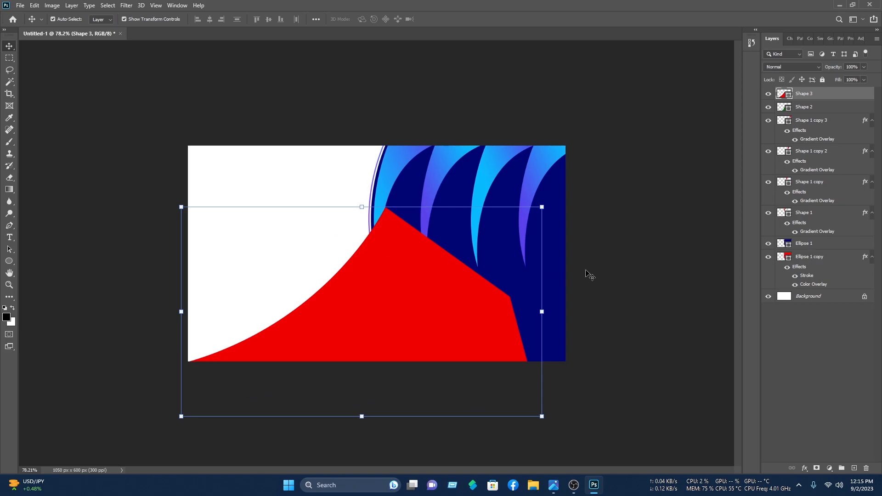
pyautogui.moveTo(823, 96); pyautogui.dragTo(819, 114)
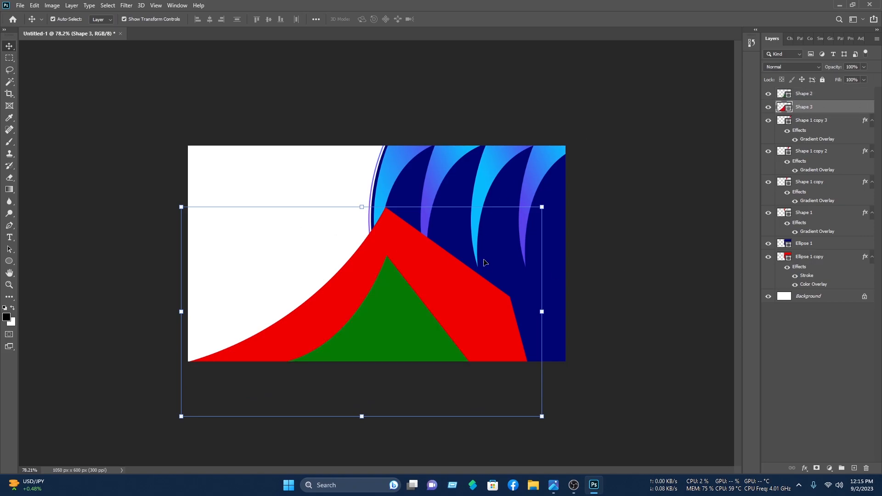
pyautogui.click(666, 306)
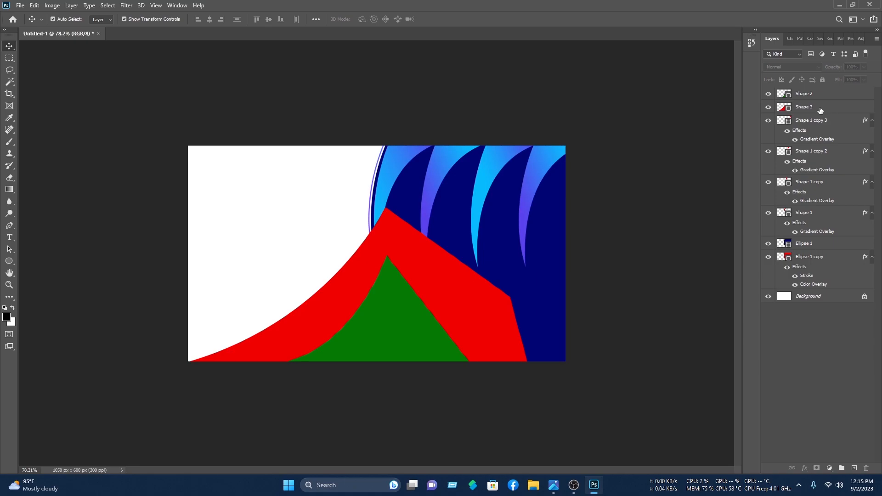
pyautogui.moveTo(264, 243); pyautogui.dragTo(356, 368)
pyautogui.moveTo(820, 101); pyautogui.dragTo(810, 291)
pyautogui.click(610, 166)
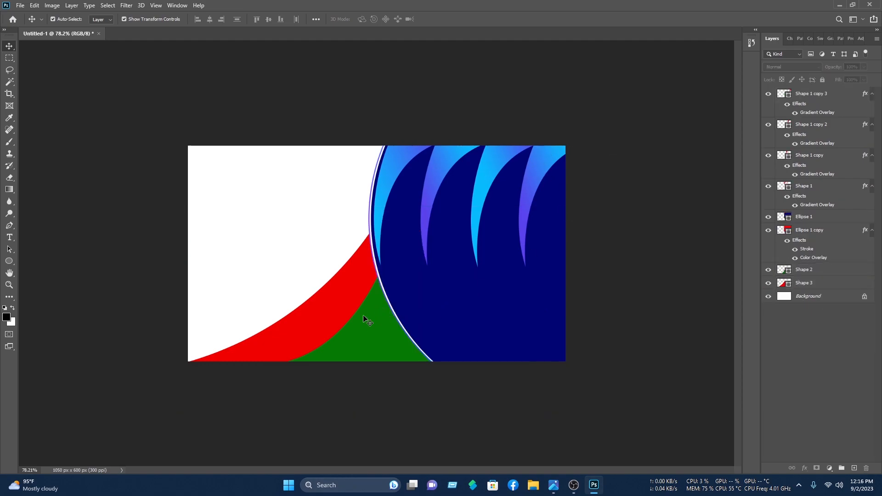
pyautogui.scroll(2, 360, 326)
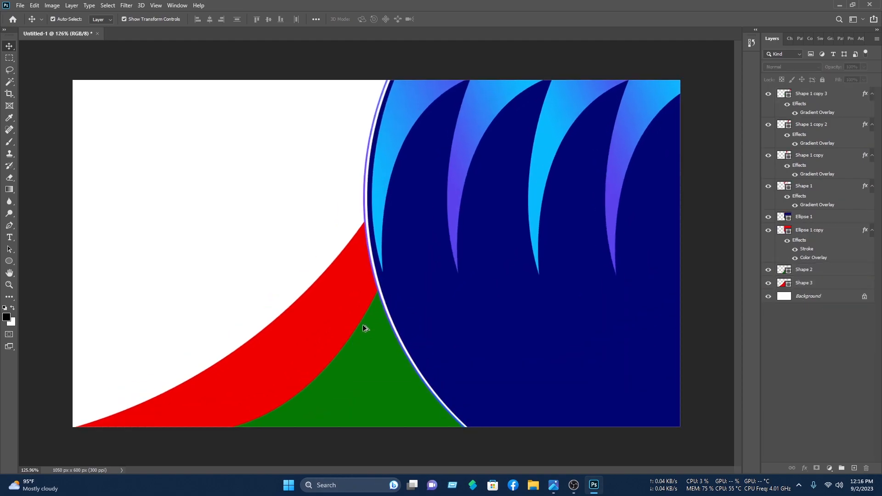
# Step: Add a Gradient Overlay to Shape 2 using the Blues preset Blue_14
pyautogui.click(380, 397)
pyautogui.rightClick(792, 279)
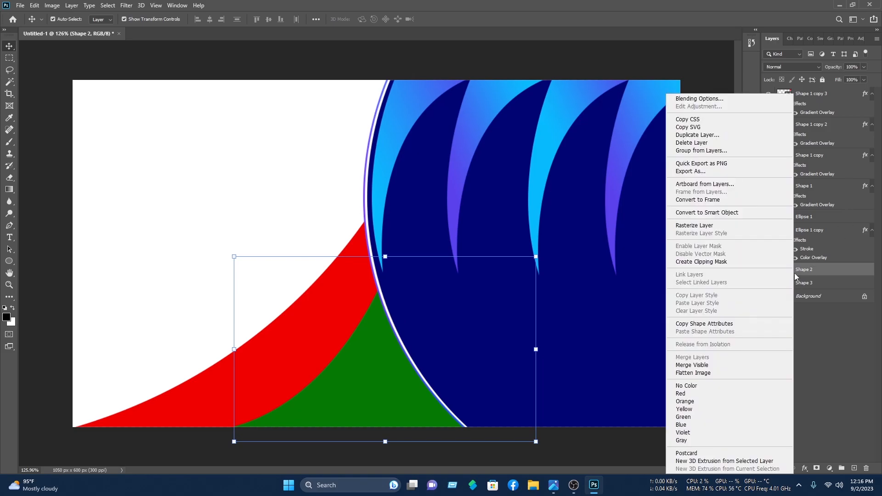
pyautogui.click(734, 97)
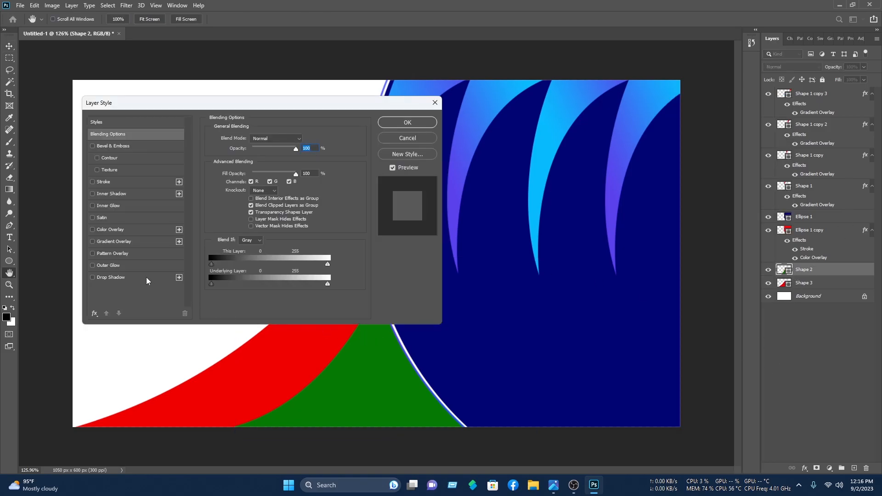
pyautogui.click(119, 245)
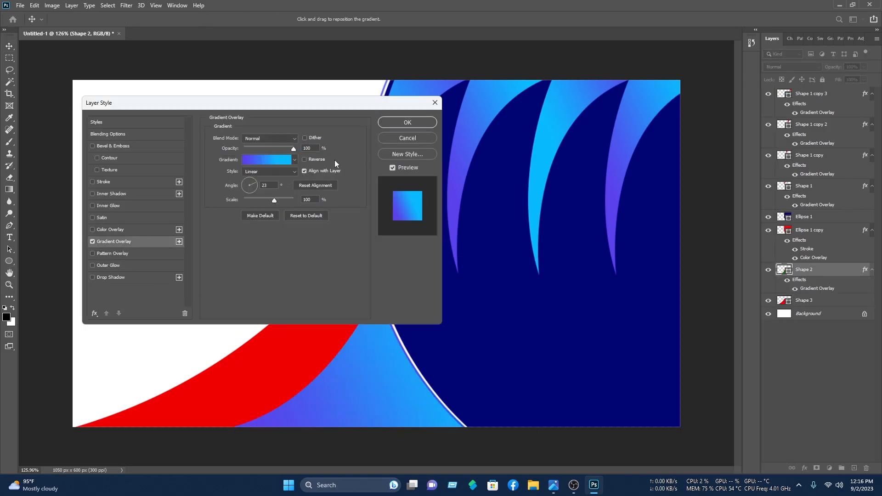
pyautogui.click(259, 161)
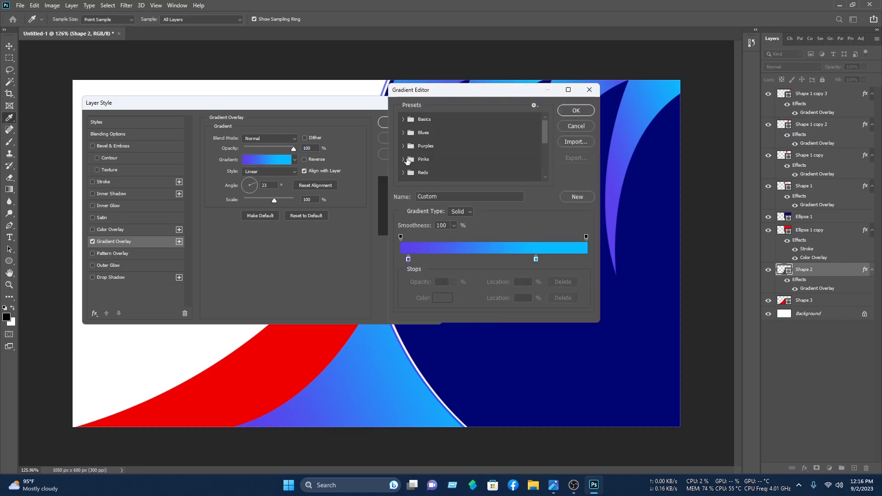
pyautogui.click(403, 133)
pyautogui.scroll(-1, 505, 158)
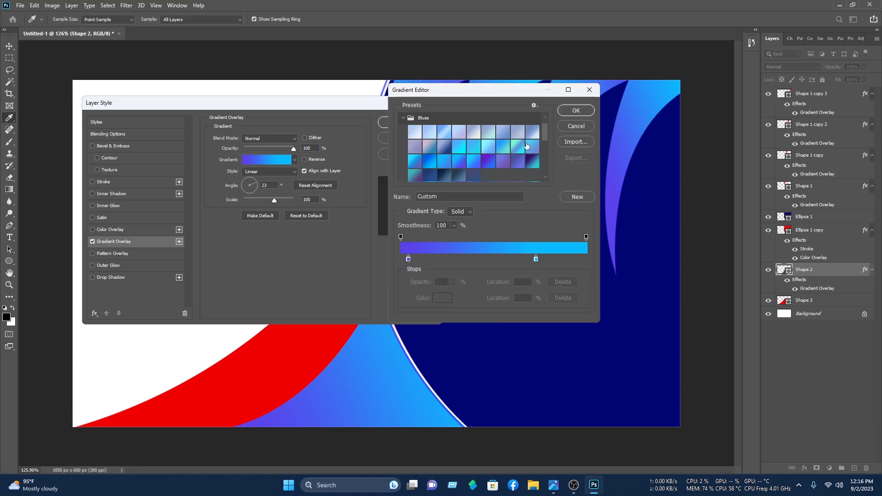
pyautogui.click(473, 149)
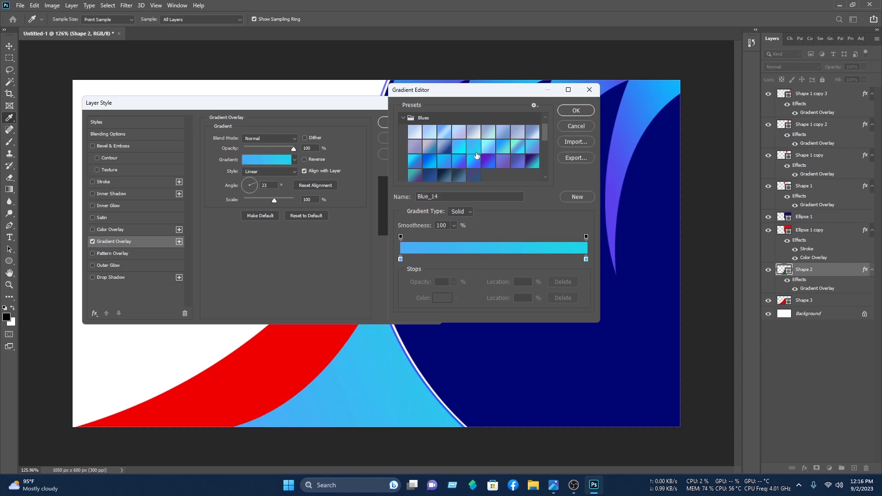
# Step: Set the gradient's left stop to bright blue 0030ff
pyautogui.click(400, 259)
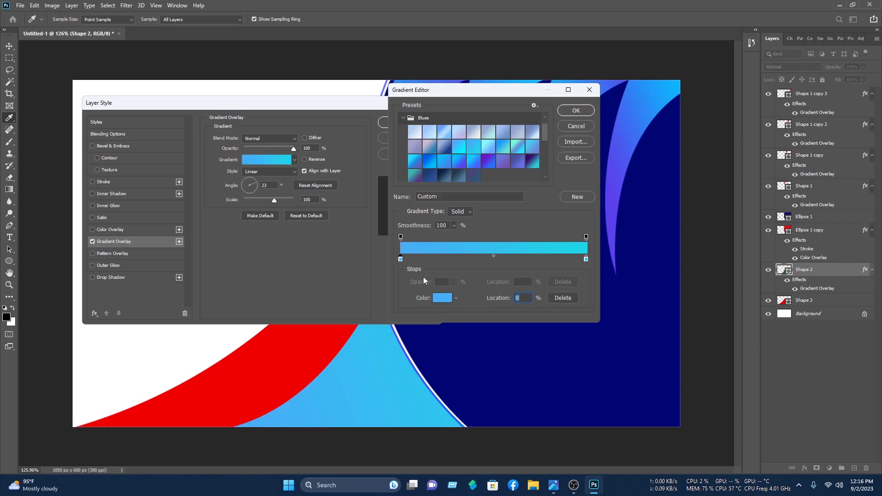
pyautogui.click(440, 298)
pyautogui.click(445, 152)
pyautogui.moveTo(422, 117); pyautogui.dragTo(496, 94)
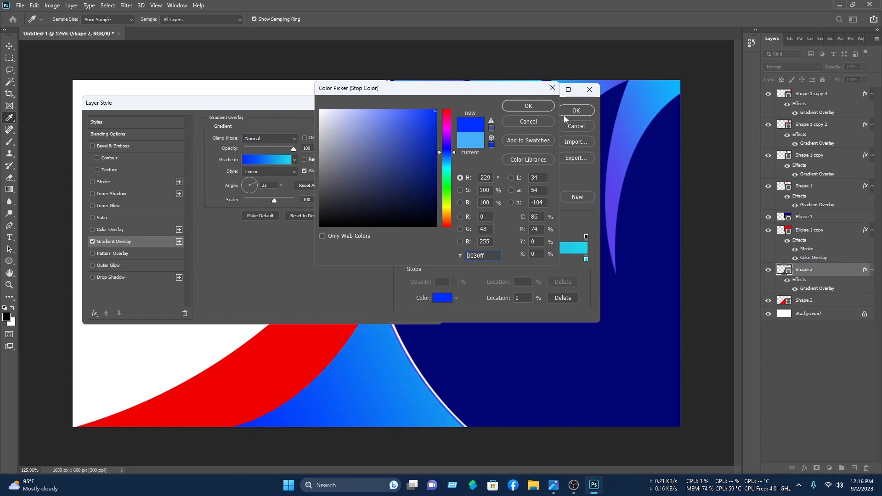
pyautogui.click(538, 109)
# Step: Add a darker blue middle stop at about 45% and move the cyan stop to 80%
pyautogui.click(497, 260)
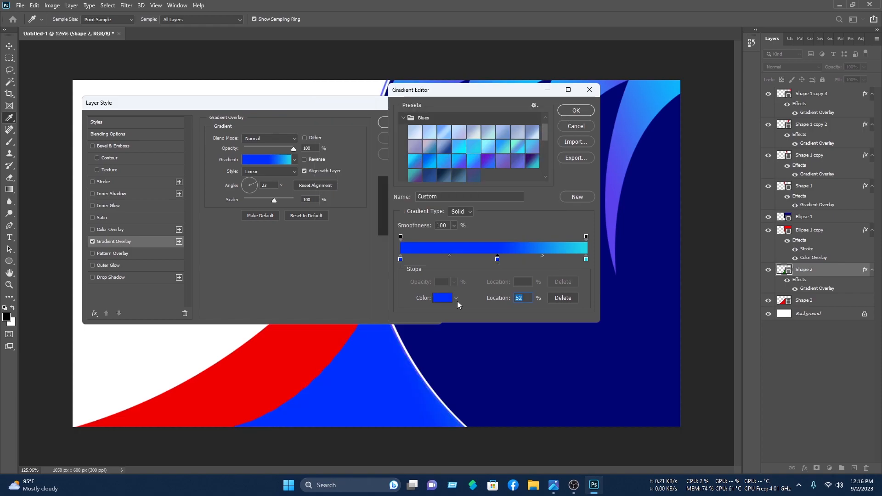
pyautogui.click(441, 298)
pyautogui.moveTo(446, 152)
pyautogui.mouseDown()
pyautogui.moveTo(443, 140)
pyautogui.moveTo(449, 166)
pyautogui.moveTo(447, 158)
pyautogui.mouseUp()
pyautogui.click(436, 142)
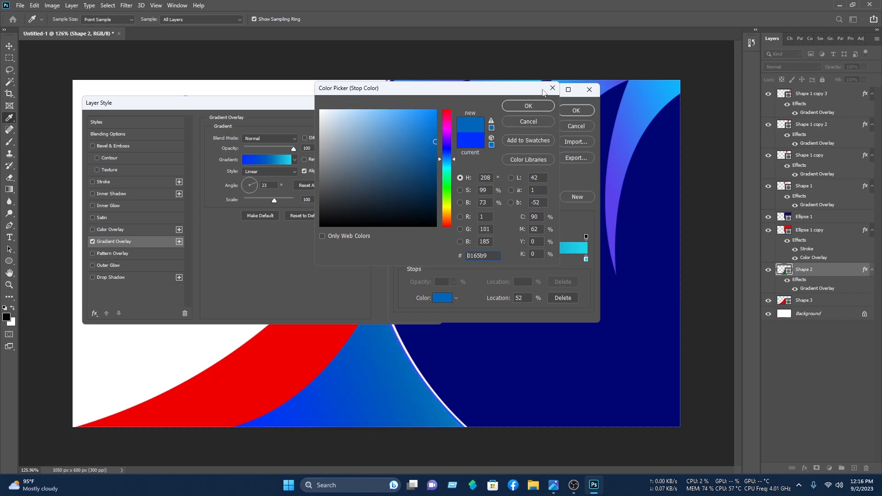
pyautogui.click(538, 103)
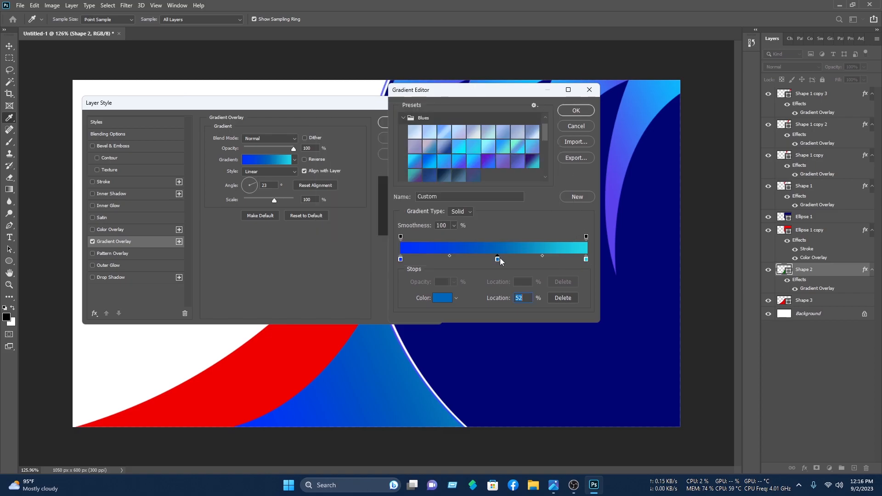
pyautogui.moveTo(497, 258); pyautogui.dragTo(474, 257)
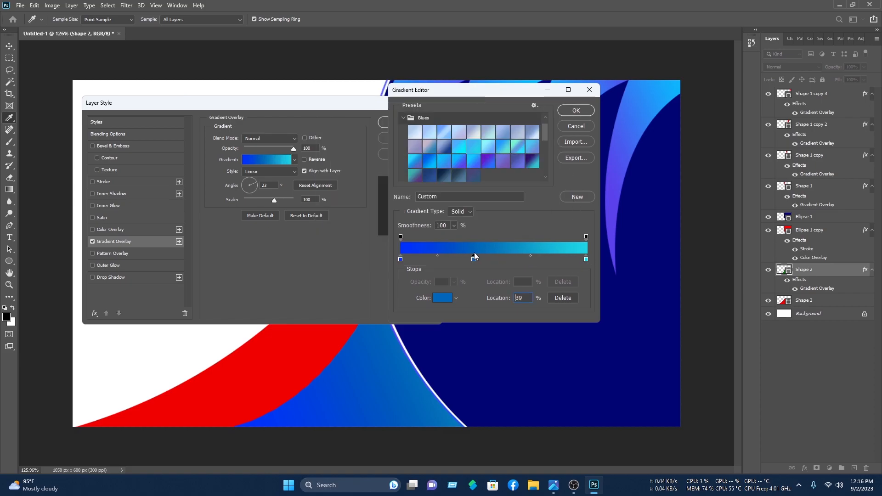
pyautogui.moveTo(586, 259); pyautogui.dragTo(536, 260)
pyautogui.click(576, 111)
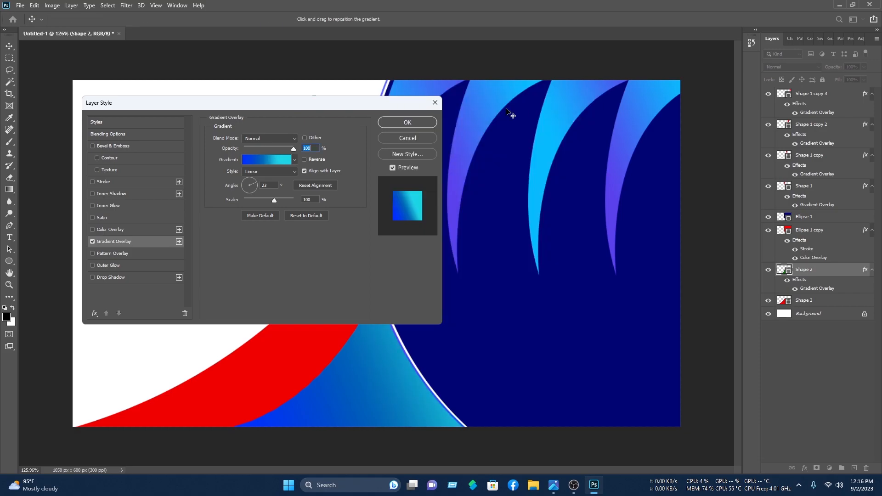
# Step: Set the gradient angle to about -81°, return the cyan stop to the end, and apply
pyautogui.moveTo(252, 187); pyautogui.dragTo(252, 200)
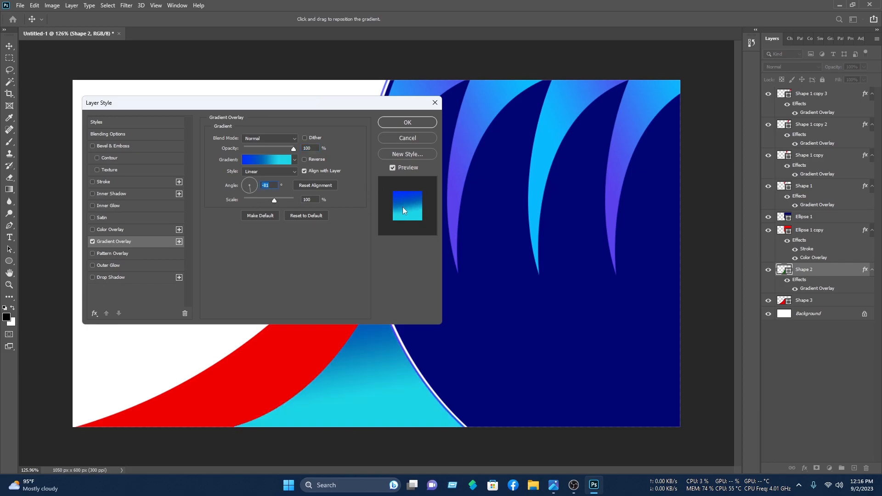
pyautogui.click(261, 158)
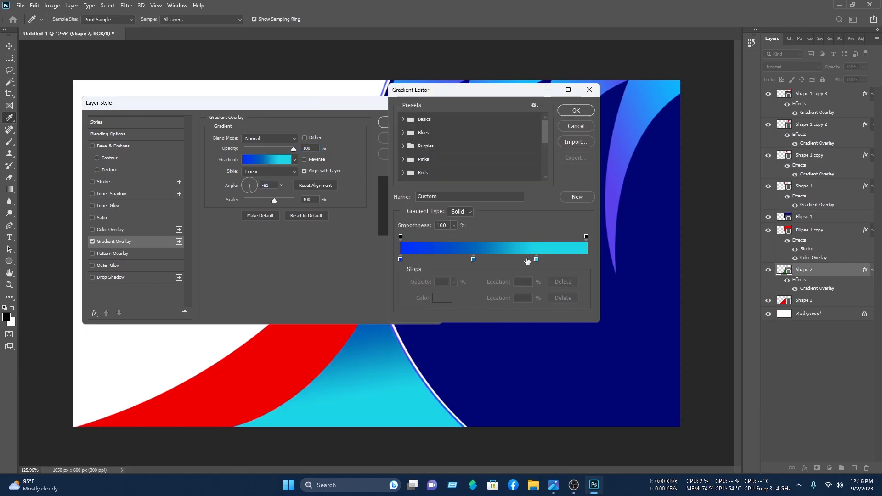
pyautogui.moveTo(537, 259); pyautogui.dragTo(586, 261)
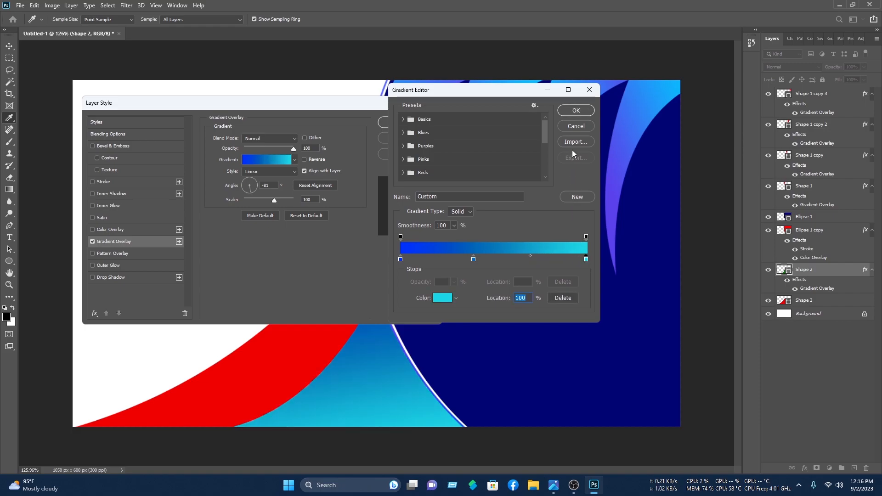
pyautogui.click(579, 114)
pyautogui.click(408, 122)
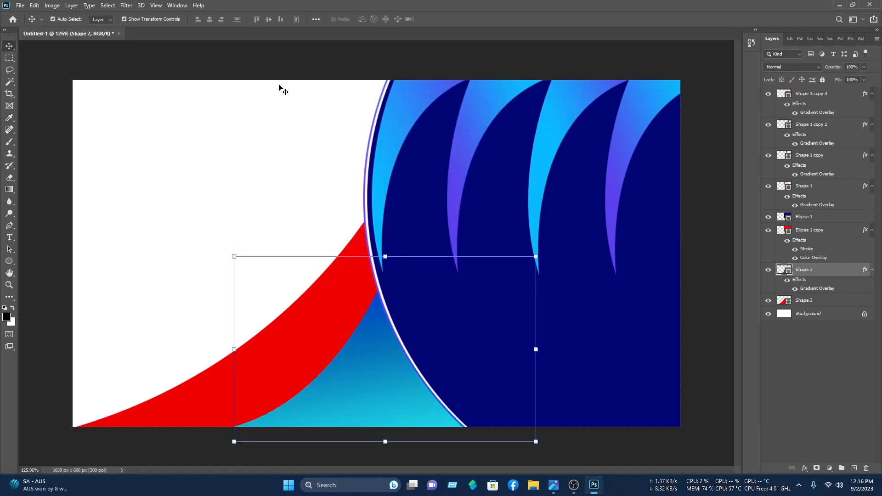
# Step: Add a Gradient Overlay to Shape 3 using a Grays preset gradient
pyautogui.click(328, 332)
pyautogui.rightClick(820, 299)
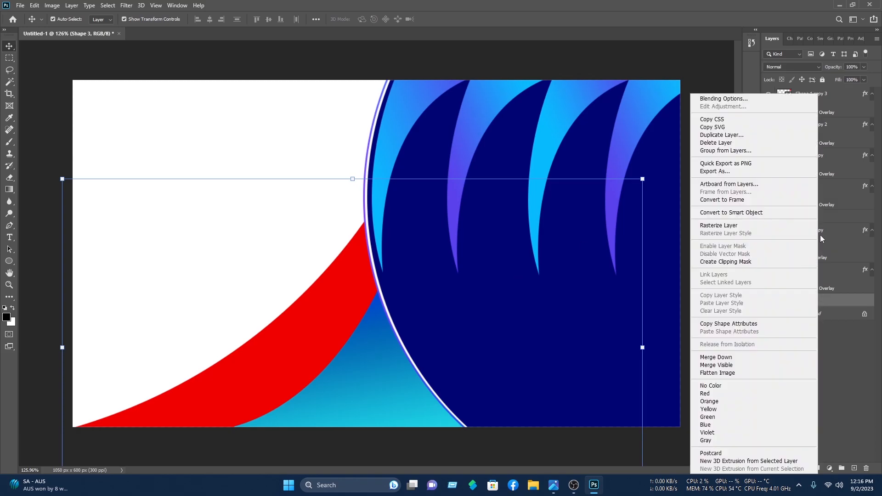
pyautogui.click(753, 98)
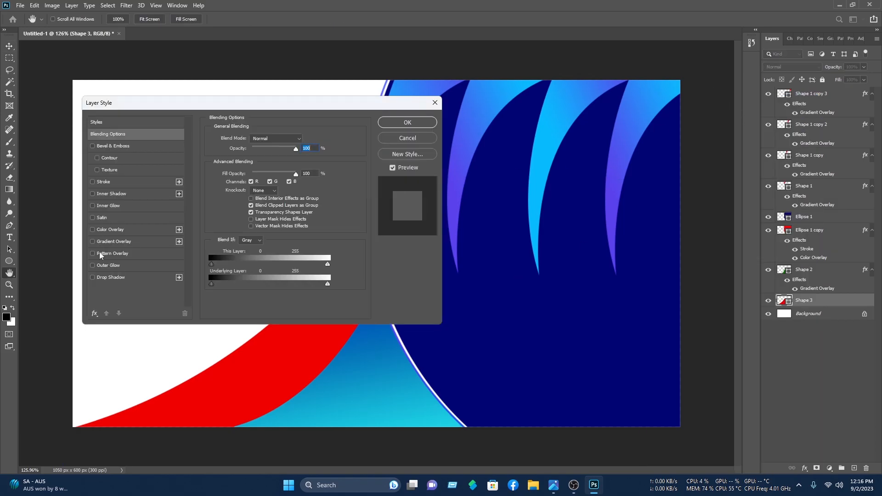
pyautogui.click(110, 242)
pyautogui.click(271, 159)
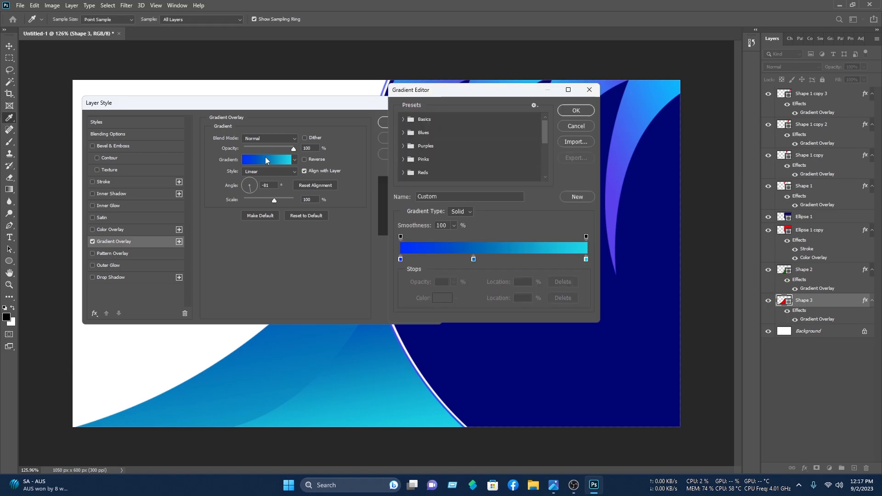
pyautogui.scroll(-4, 438, 164)
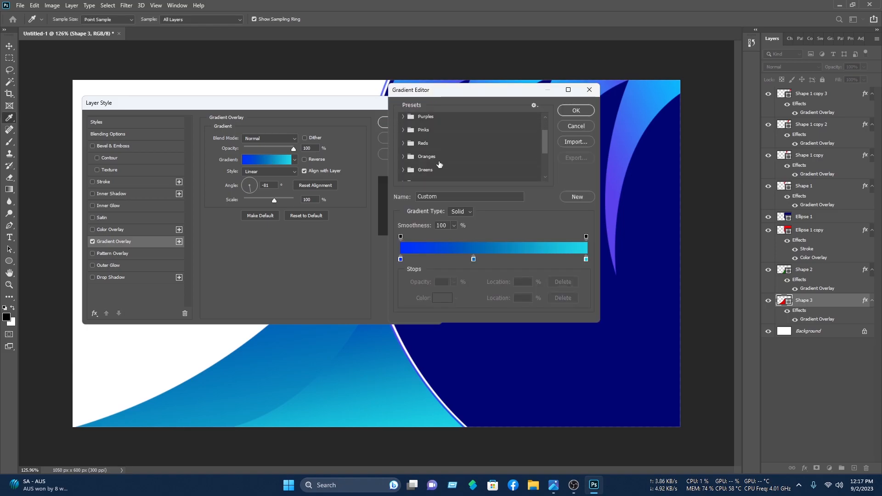
pyautogui.click(401, 162)
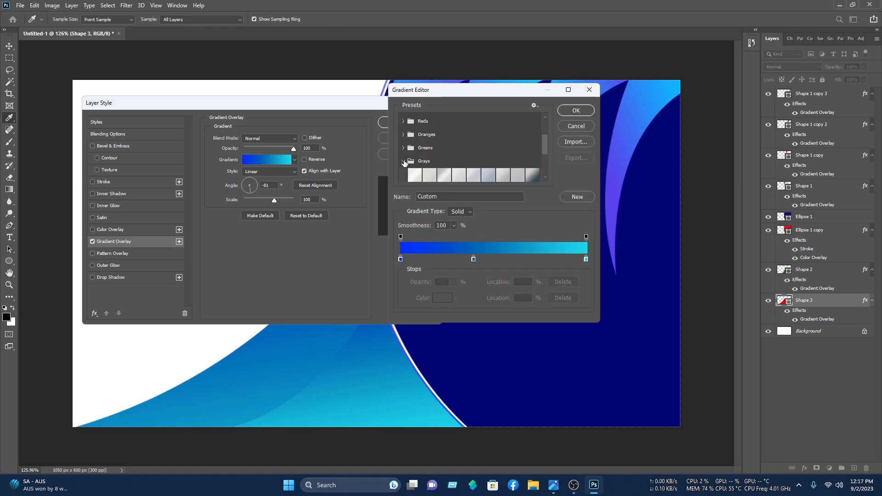
pyautogui.scroll(-2, 460, 164)
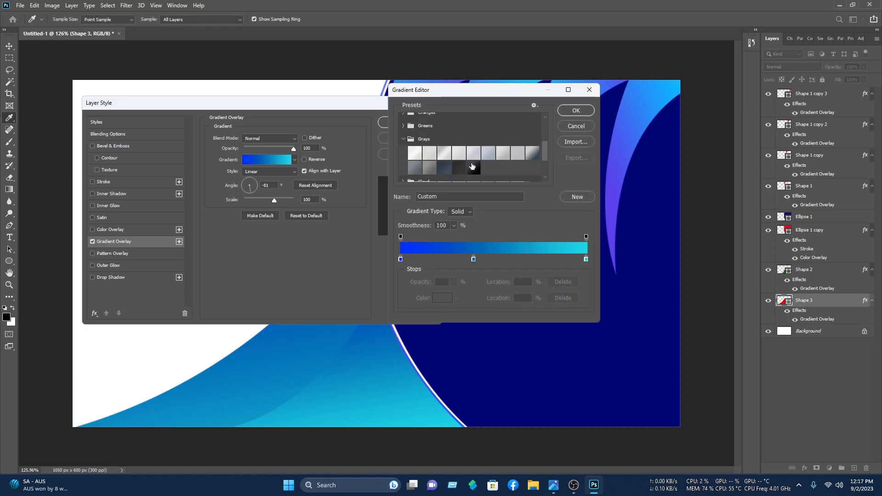
pyautogui.click(531, 155)
# Step: Make the gradient's right stop black and its left stop white (ffffff)
pyautogui.click(586, 259)
pyautogui.click(441, 298)
pyautogui.moveTo(426, 185); pyautogui.dragTo(559, 225)
pyautogui.click(528, 107)
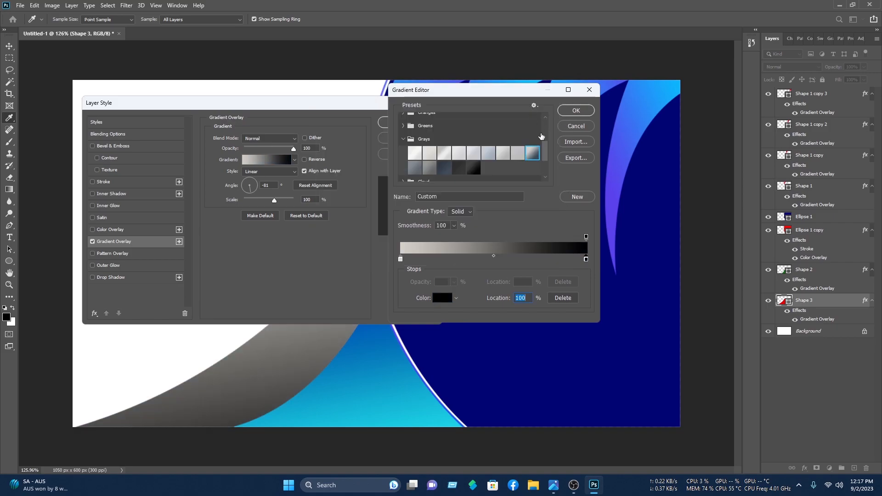
pyautogui.click(400, 259)
pyautogui.click(443, 298)
pyautogui.write('ffffff')
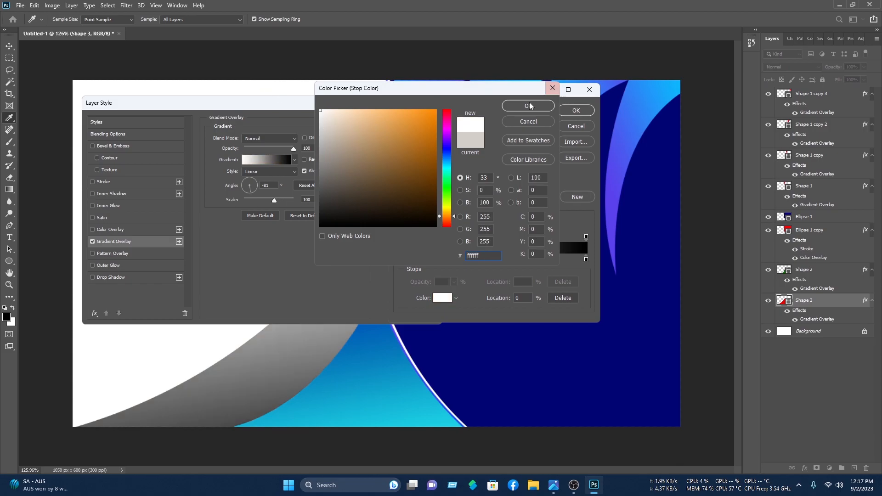
pyautogui.click(528, 106)
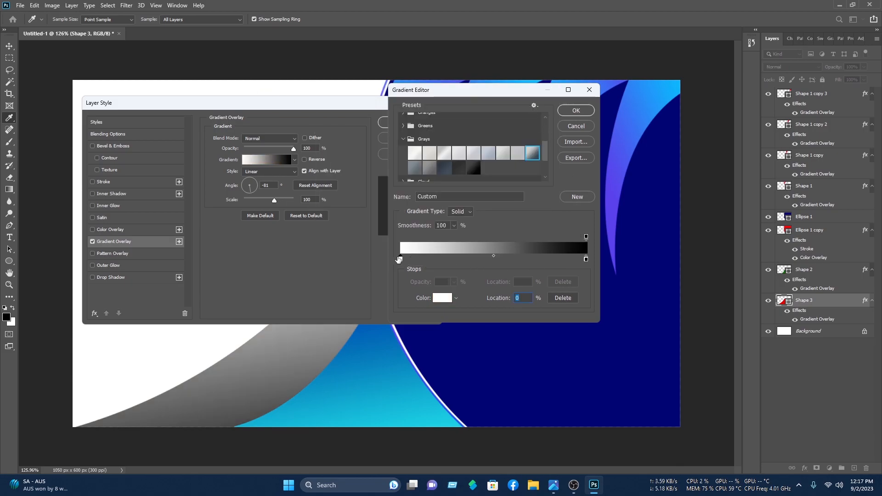
# Step: Reposition the stops with white at 97% and set the gradient angle to -131°
pyautogui.moveTo(401, 259); pyautogui.dragTo(425, 259)
pyautogui.moveTo(573, 260); pyautogui.dragTo(541, 260)
pyautogui.click(569, 108)
pyautogui.moveTo(336, 104); pyautogui.dragTo(664, 85)
pyautogui.moveTo(577, 163); pyautogui.dragTo(573, 166)
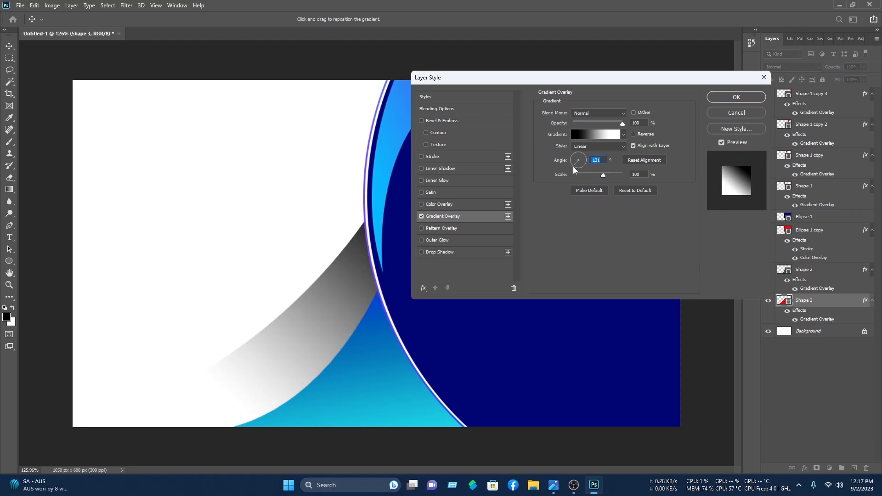
pyautogui.click(610, 134)
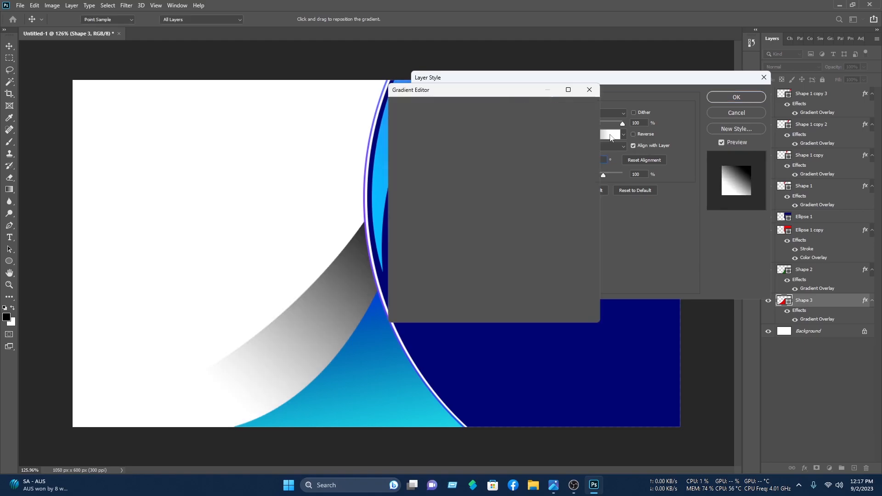
pyautogui.moveTo(542, 259); pyautogui.dragTo(581, 261)
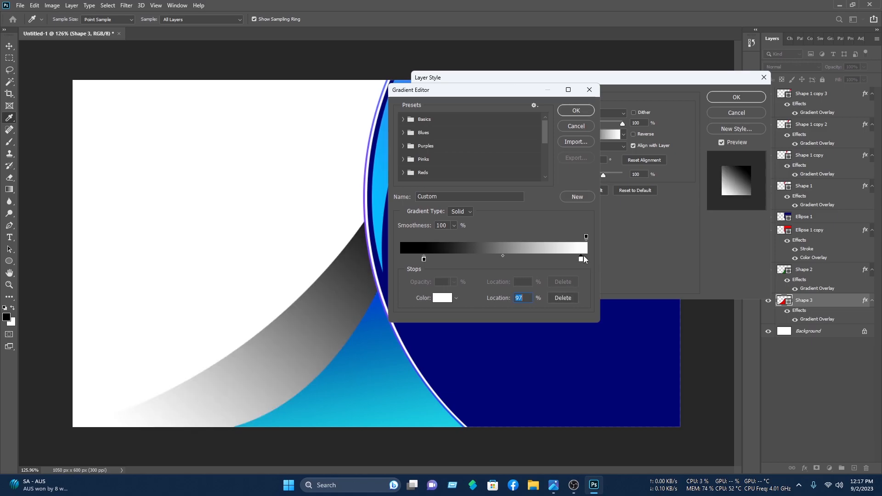
pyautogui.click(575, 110)
# Step: Apply Shape 3's gradient, then draw a black claw shape with the Pen tool at the circle's bottom
pyautogui.click(736, 96)
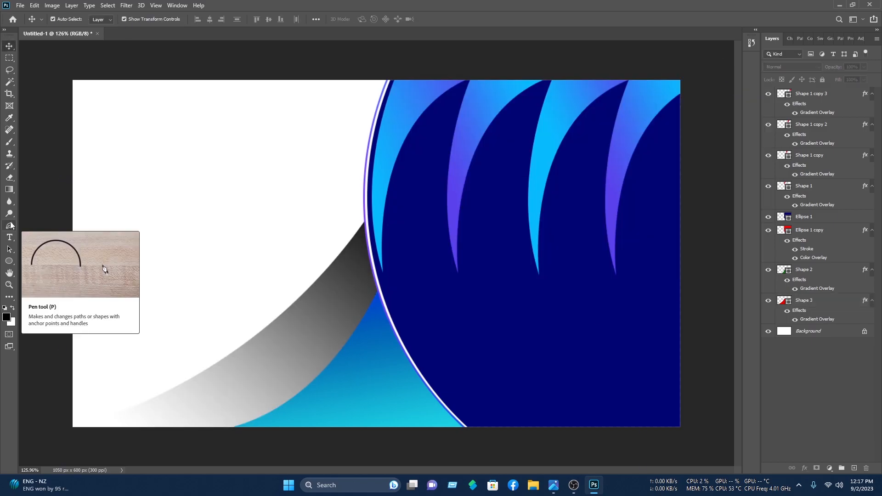
pyautogui.click(10, 225)
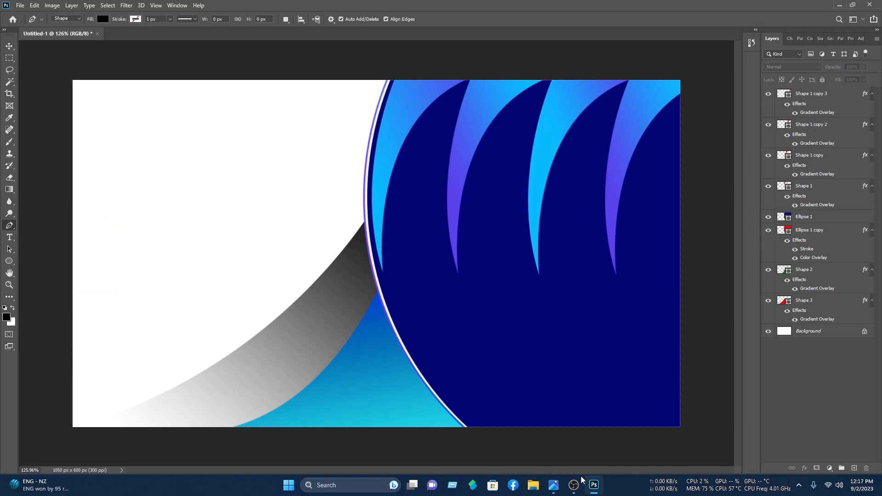
pyautogui.click(500, 428)
pyautogui.moveTo(450, 318); pyautogui.dragTo(425, 238)
pyautogui.keyDown('alt'); pyautogui.click(451, 319); pyautogui.keyUp('alt')
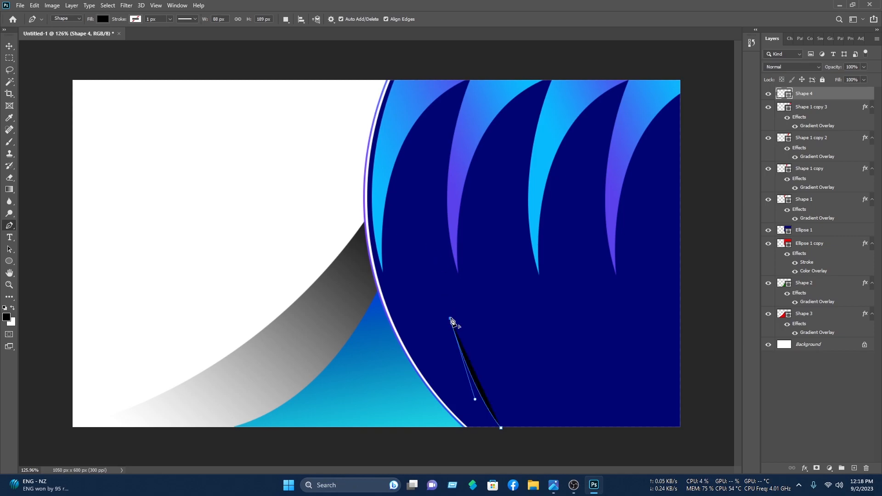
pyautogui.click(519, 312)
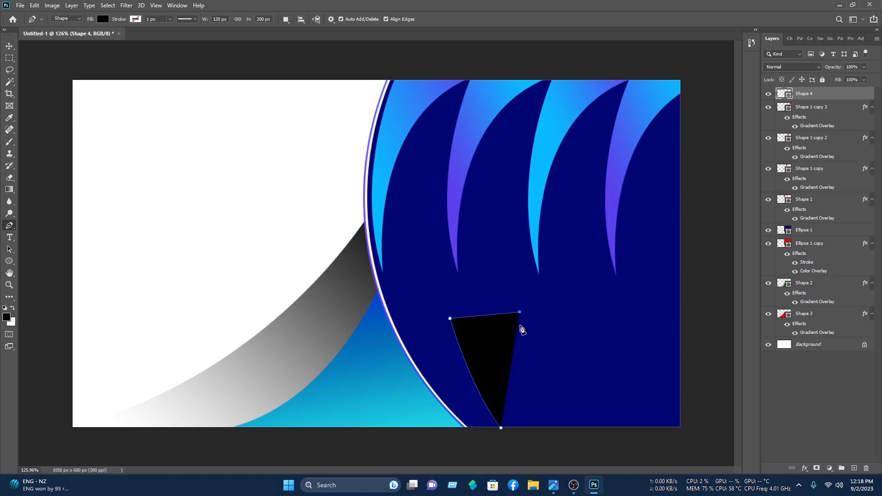
pyautogui.moveTo(565, 427); pyautogui.dragTo(654, 465)
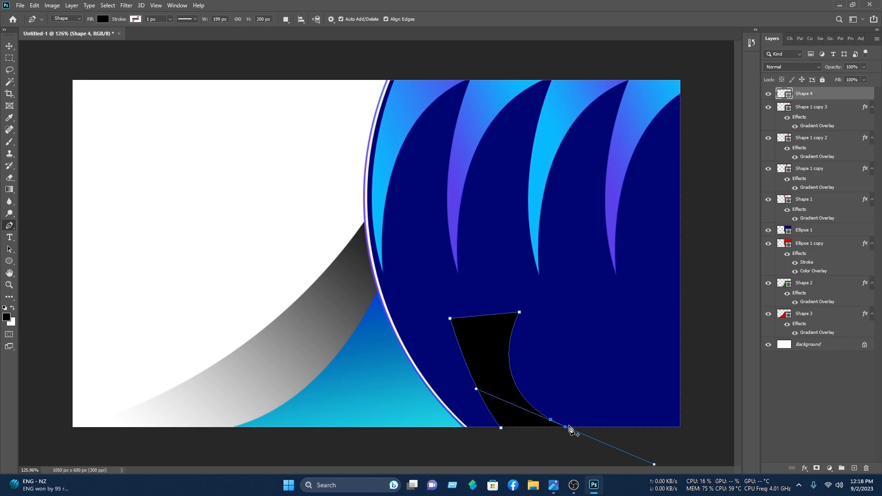
pyautogui.click(565, 427)
pyautogui.click(510, 455)
pyautogui.click(501, 427)
# Step: Duplicate the claw shape to the right as Shape 4 copy
pyautogui.press('v')
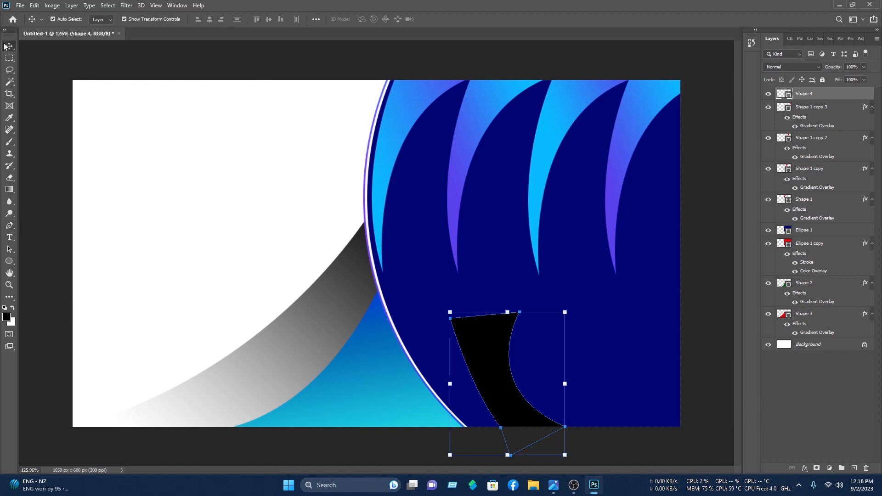
pyautogui.click(521, 381)
pyautogui.click(496, 375)
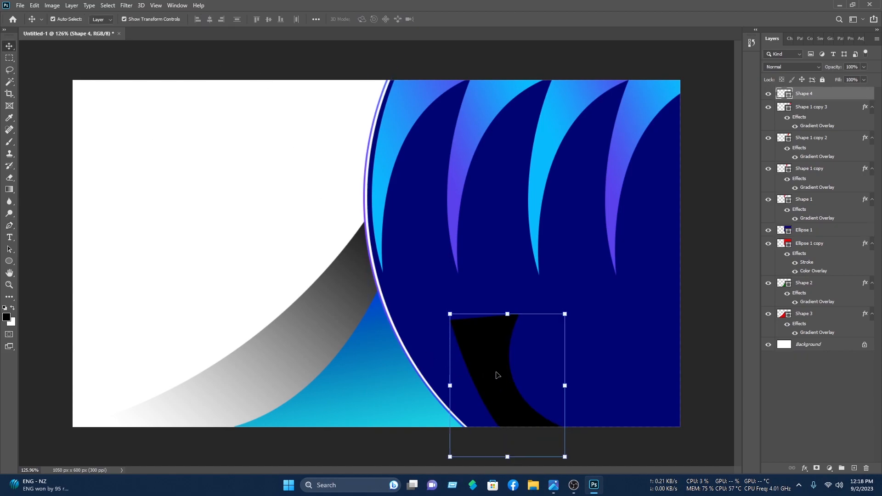
pyautogui.moveTo(495, 373); pyautogui.dragTo(588, 370)
pyautogui.rightClick(585, 369)
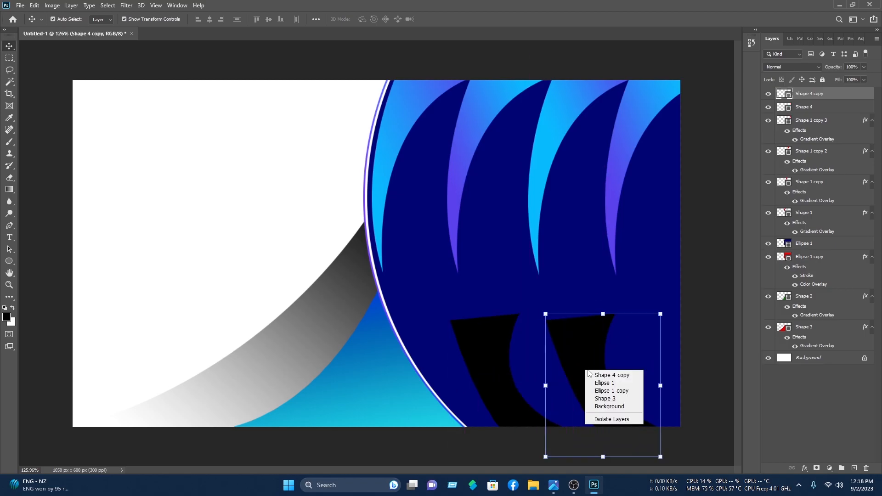
pyautogui.click(590, 332)
# Step: Flip the copied claw horizontally and move it beside the original to form a U
pyautogui.hotkey('ctrl', 't')
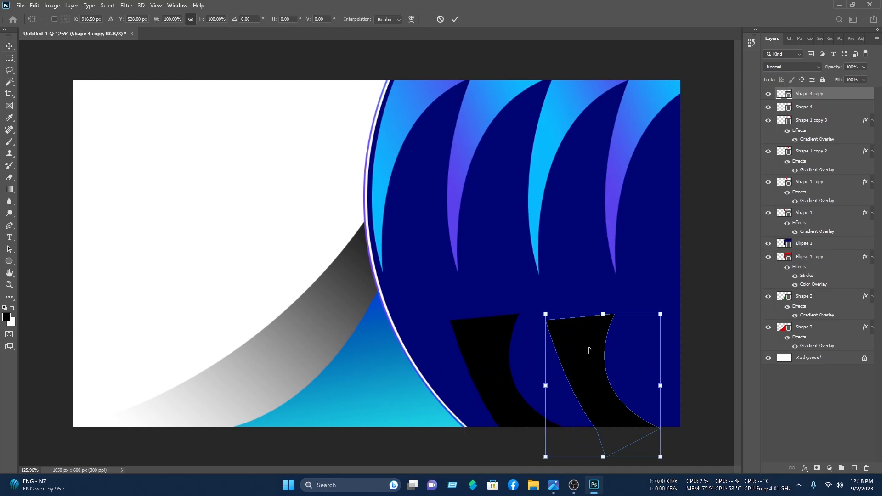
pyautogui.rightClick(589, 349)
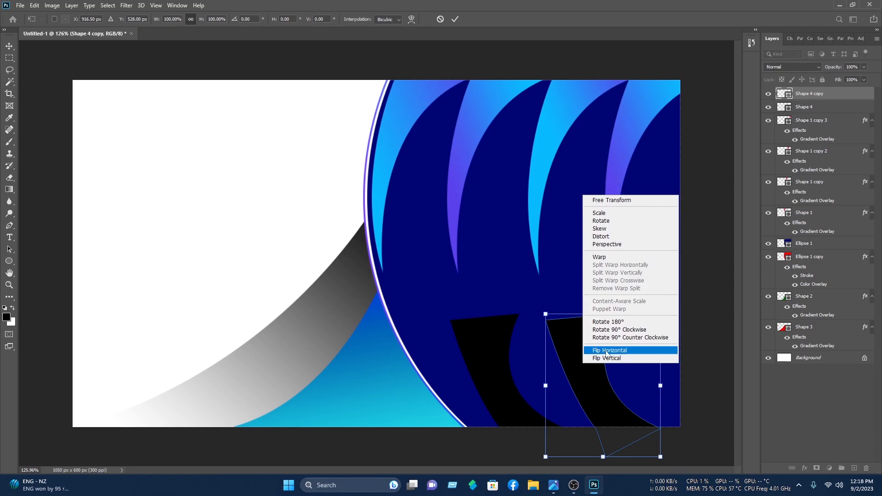
pyautogui.click(607, 350)
pyautogui.moveTo(630, 359); pyautogui.dragTo(574, 343)
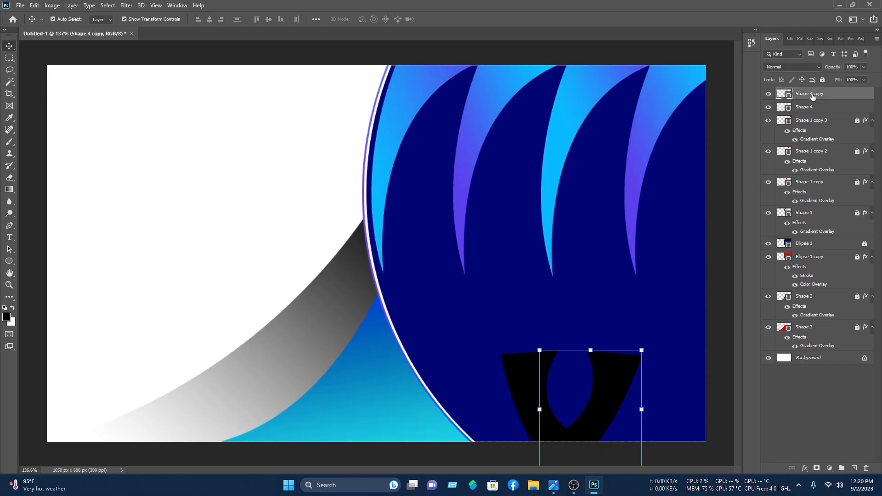
pyautogui.rightClick(813, 95)
# Step: Give Shape 4 copy a Gradient Overlay with the Blues preset Blue_27
pyautogui.click(734, 94)
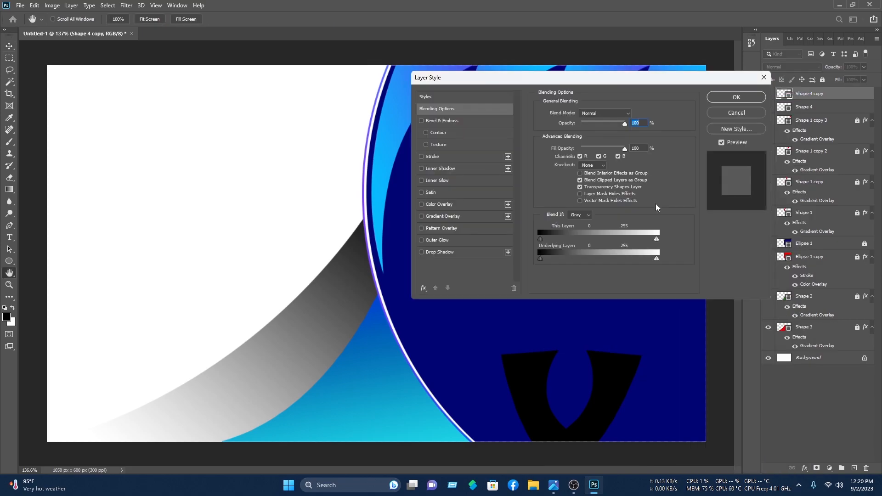
pyautogui.click(453, 218)
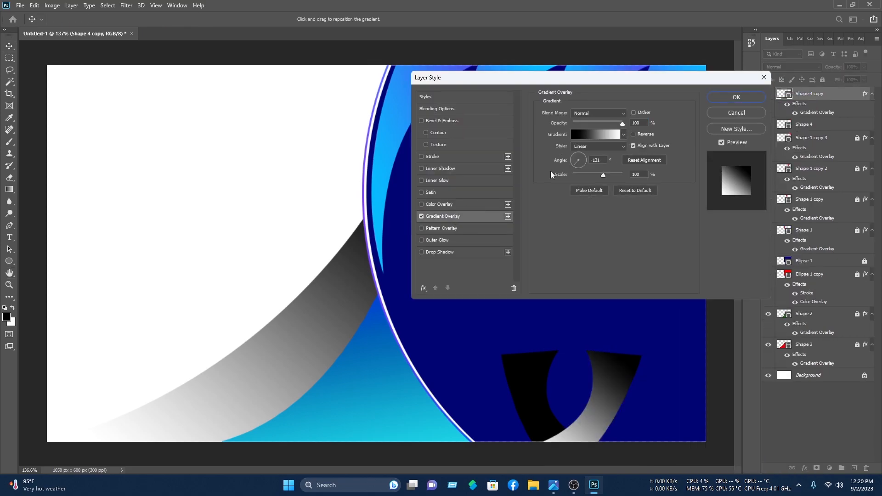
pyautogui.click(600, 134)
pyautogui.click(403, 133)
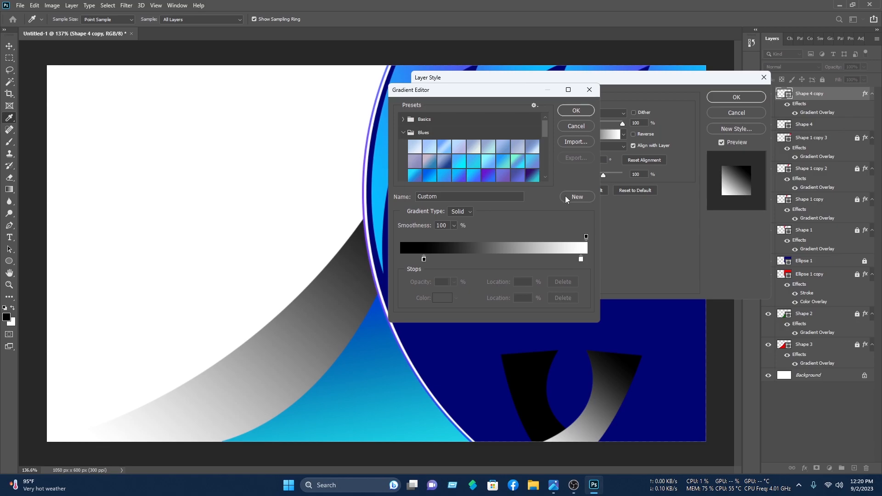
pyautogui.click(529, 175)
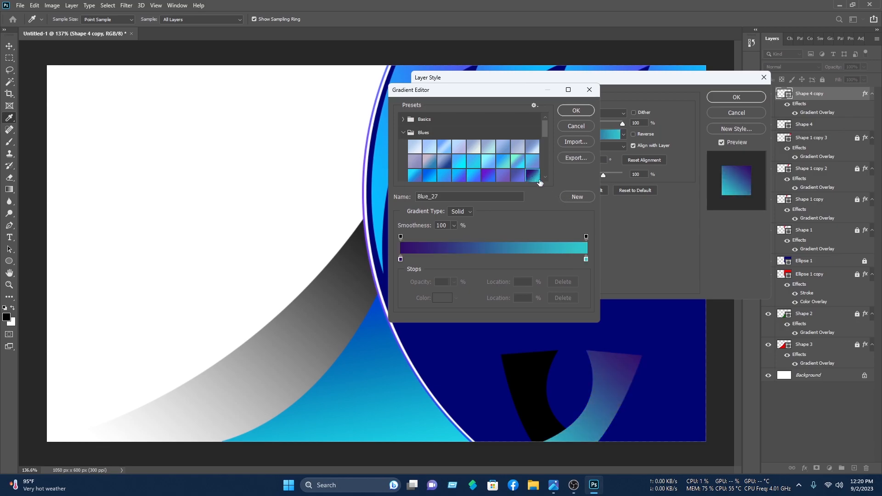
pyautogui.click(576, 111)
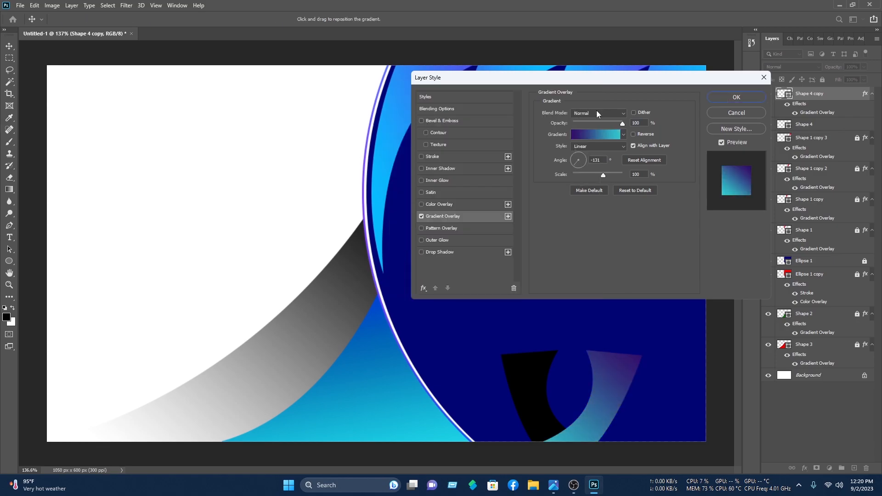
pyautogui.click(737, 101)
# Step: Add the same Blue_27 Gradient Overlay to the original Shape 4
pyautogui.click(544, 388)
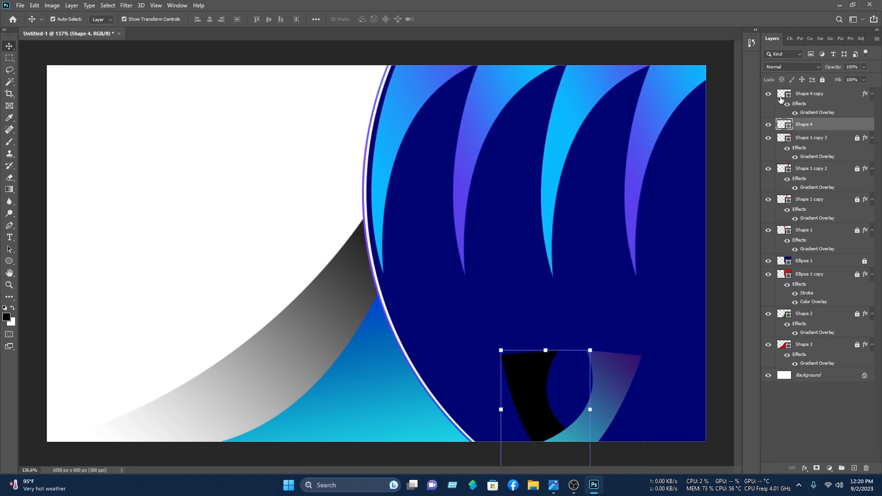
pyautogui.rightClick(799, 129)
pyautogui.click(751, 99)
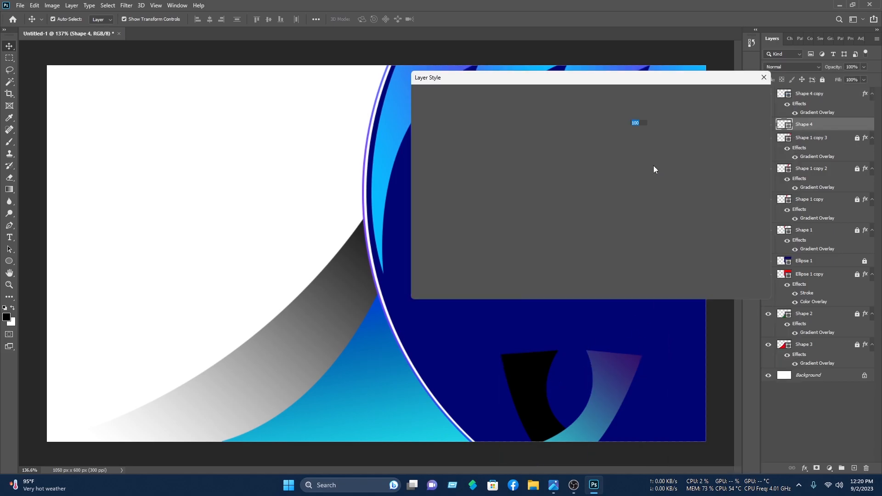
pyautogui.click(440, 217)
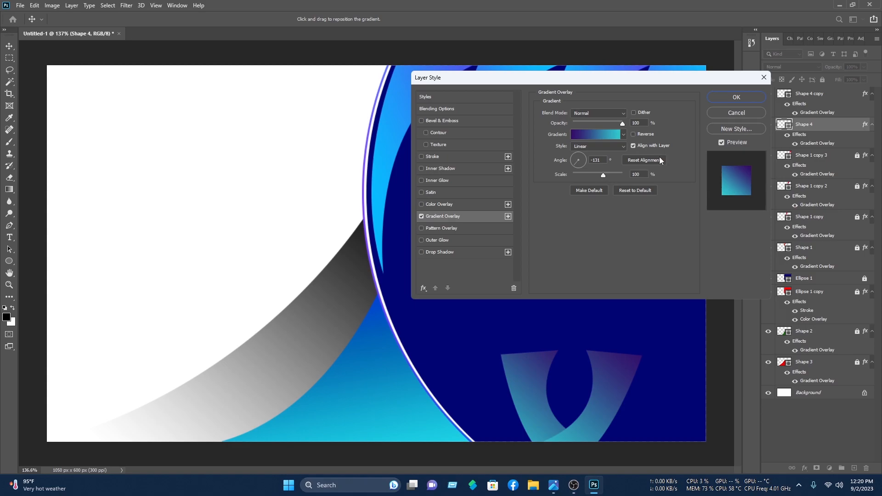
pyautogui.click(735, 97)
pyautogui.click(715, 245)
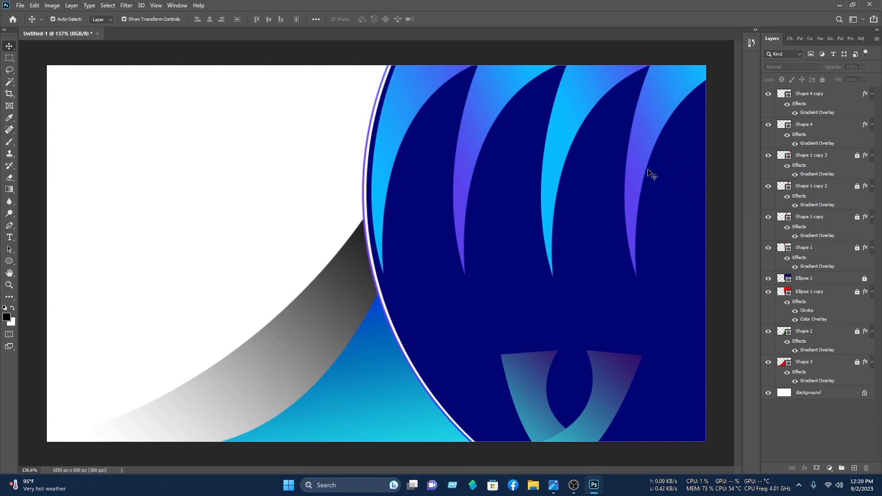
# Step: Open the envelope, globe, pin and other contact icon files from the business-card icons folder
pyautogui.click(25, 7)
pyautogui.click(32, 24)
pyautogui.click(51, 152)
pyautogui.doubleClick(138, 90)
pyautogui.doubleClick(109, 130)
pyautogui.scroll(-3, 157, 79)
pyautogui.click(190, 81)
pyautogui.scroll(-1, 102, 173)
pyautogui.keyDown('ctrl'); pyautogui.click(145, 85); pyautogui.keyUp('ctrl')
pyautogui.scroll(3, 242, 82)
pyautogui.keyDown('ctrl'); pyautogui.click(233, 172); pyautogui.keyUp('ctrl')
pyautogui.keyDown('ctrl'); pyautogui.click(145, 85); pyautogui.keyUp('ctrl')
pyautogui.scroll(-5, 193, 115)
pyautogui.keyDown('ctrl'); pyautogui.click(190, 96); pyautogui.keyUp('ctrl')
pyautogui.click(236, 220)
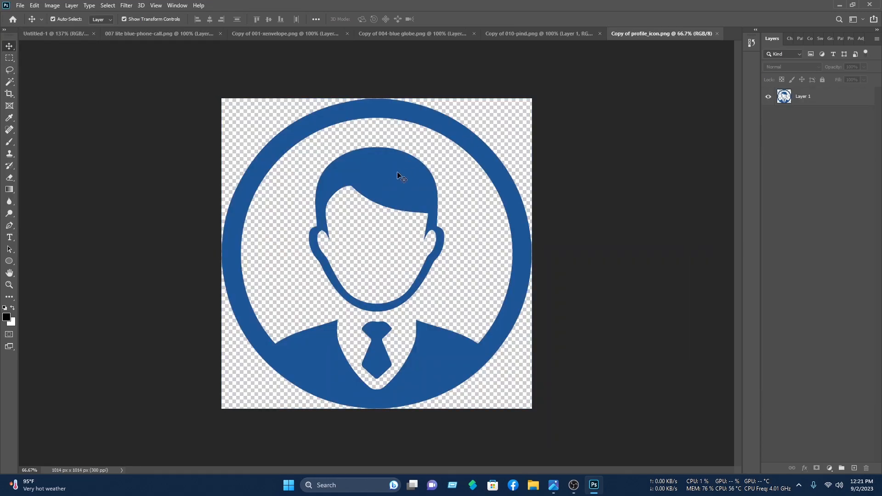
# Step: Place the profile, envelope, globe and pin icons in a column on the card's left side
pyautogui.moveTo(396, 185); pyautogui.dragTo(90, 118)
pyautogui.click(324, 36)
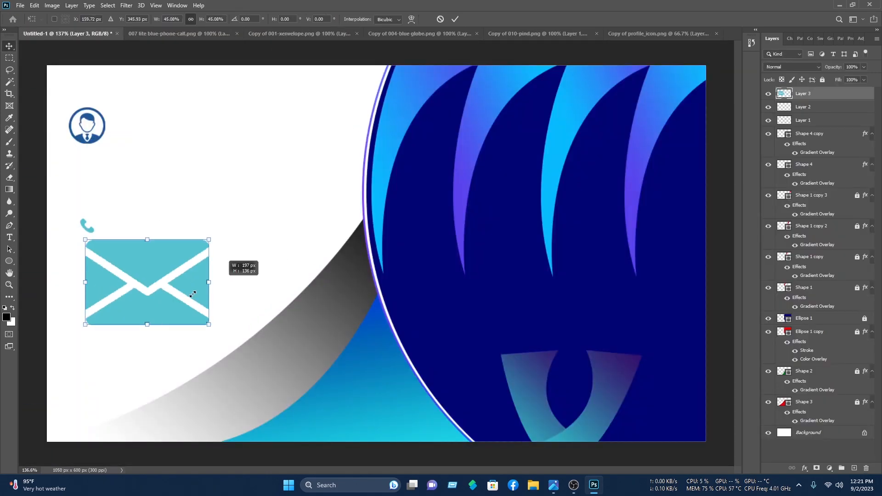
pyautogui.moveTo(192, 294); pyautogui.dragTo(99, 275)
pyautogui.press('Return')
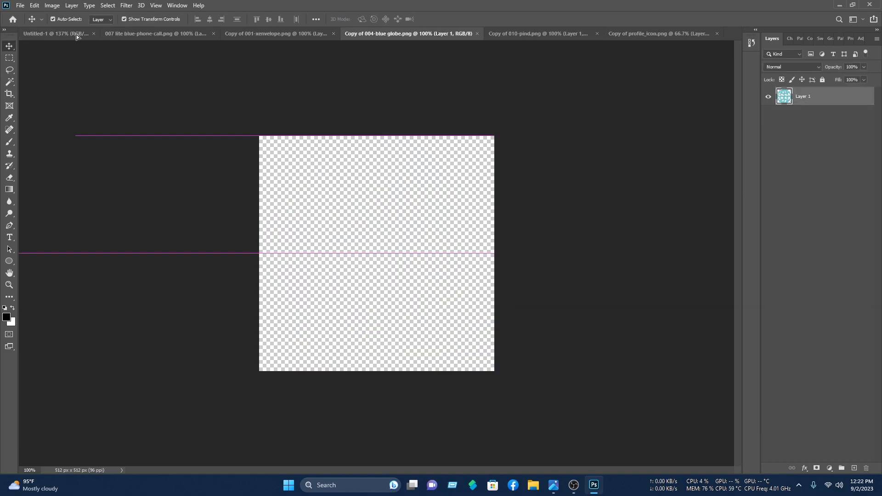
pyautogui.moveTo(76, 37); pyautogui.dragTo(292, 404)
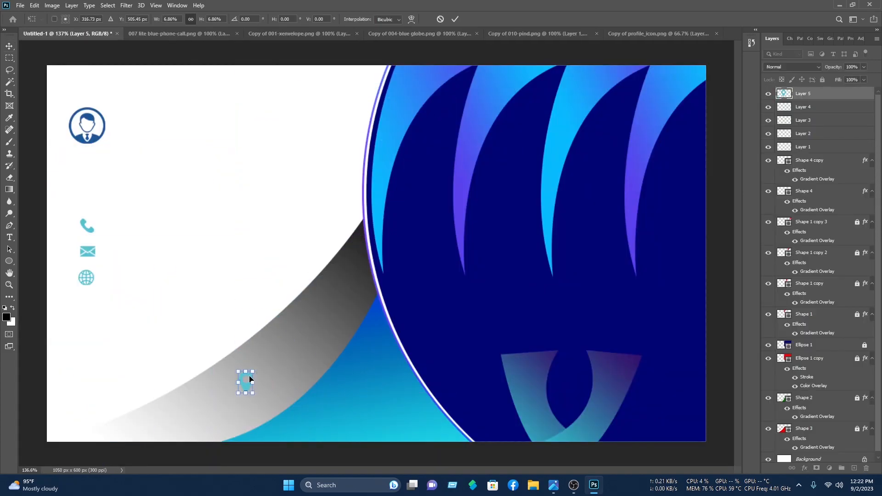
pyautogui.moveTo(250, 379); pyautogui.dragTo(90, 303)
pyautogui.press('Return')
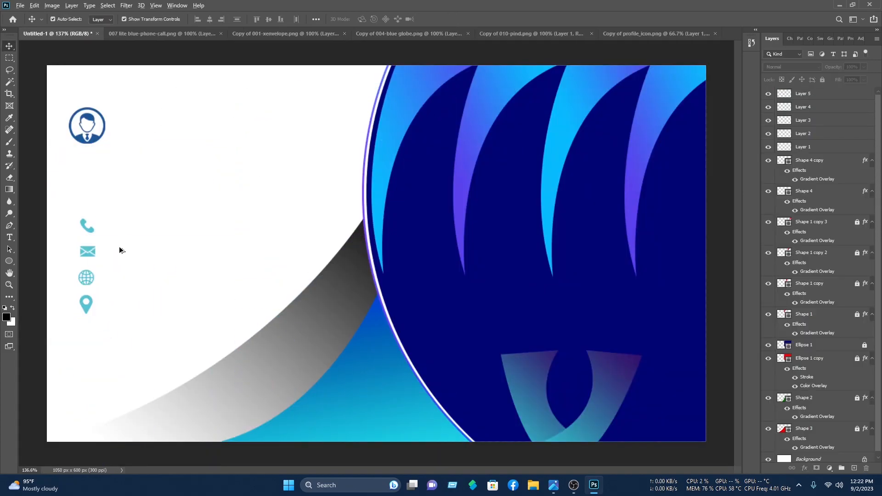
pyautogui.scroll(2, 116, 258)
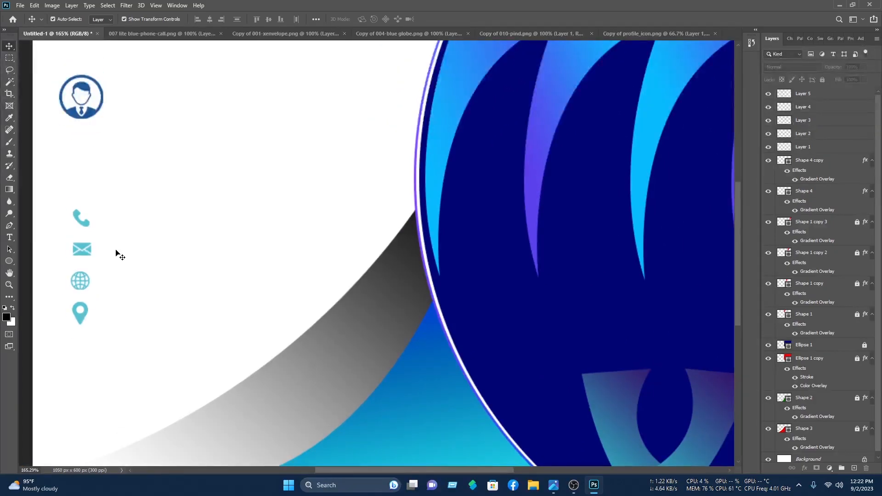
pyautogui.click(9, 262)
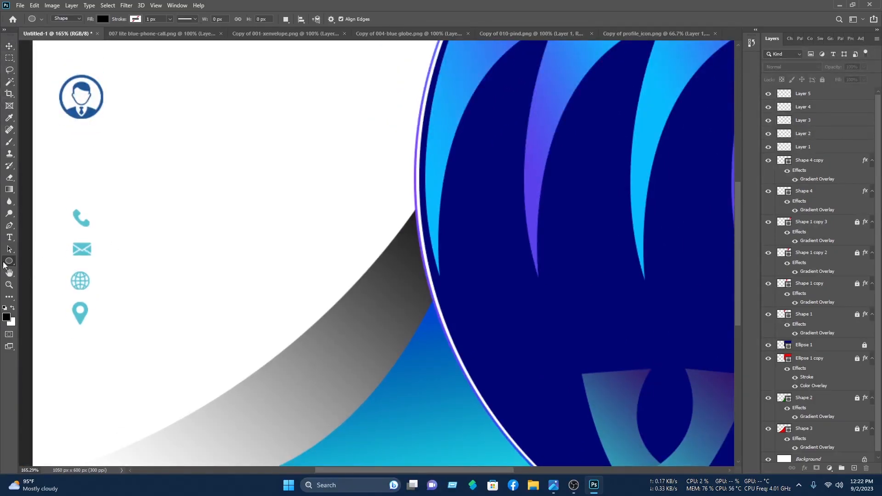
pyautogui.rightClick(7, 265)
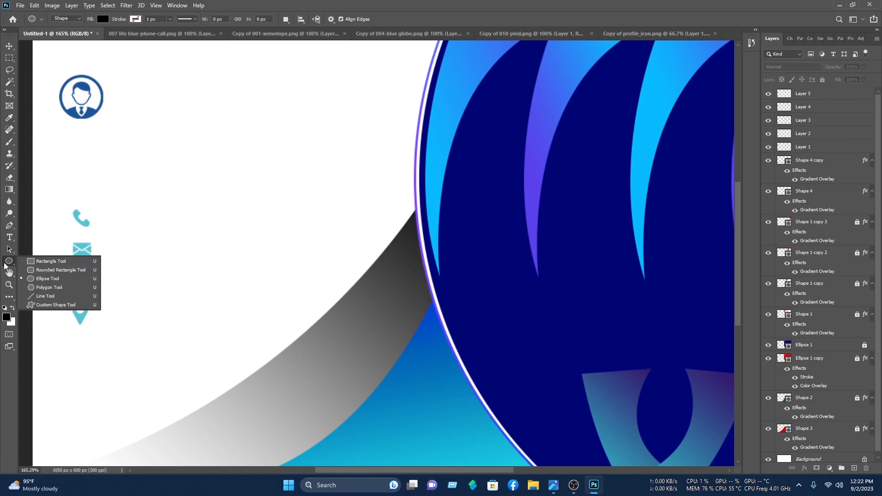
# Step: Draw a black rectangle over the phone icon and distort it into a slanted parallelogram
pyautogui.click(26, 268)
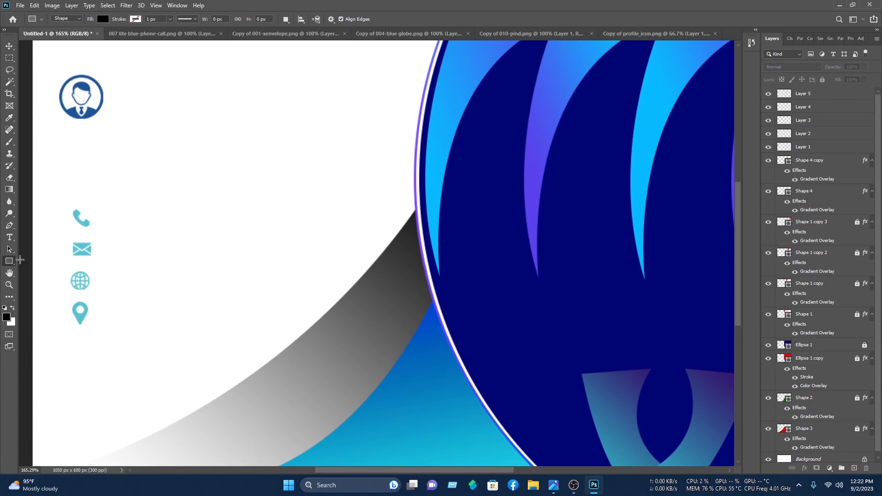
pyautogui.moveTo(61, 203); pyautogui.dragTo(91, 226)
pyautogui.press('v')
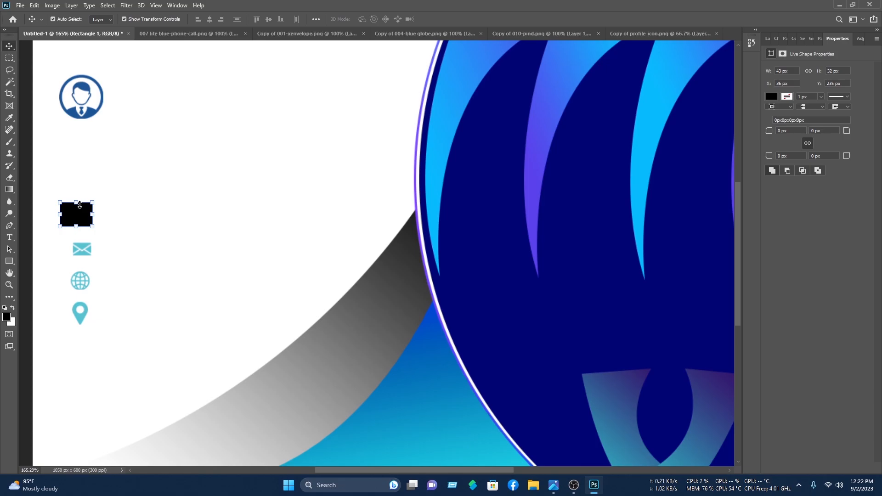
pyautogui.hotkey('ctrl', 't')
pyautogui.rightClick(79, 211)
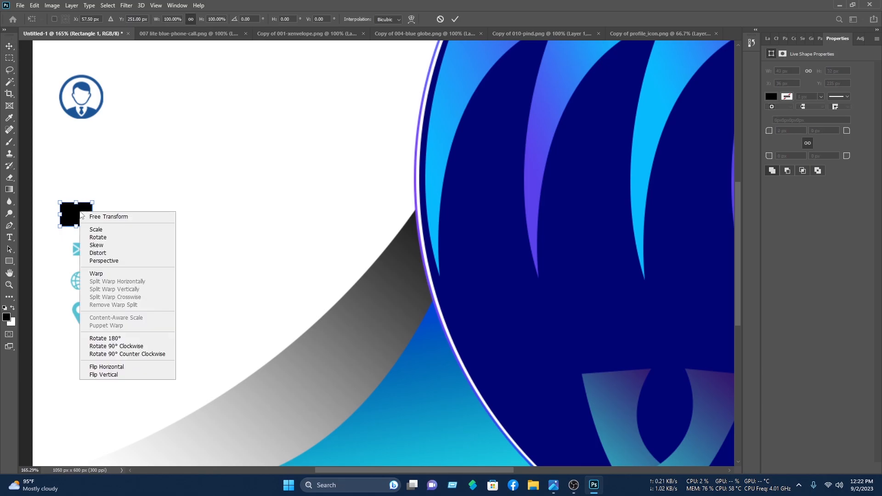
pyautogui.click(94, 254)
pyautogui.moveTo(93, 202); pyautogui.dragTo(71, 203)
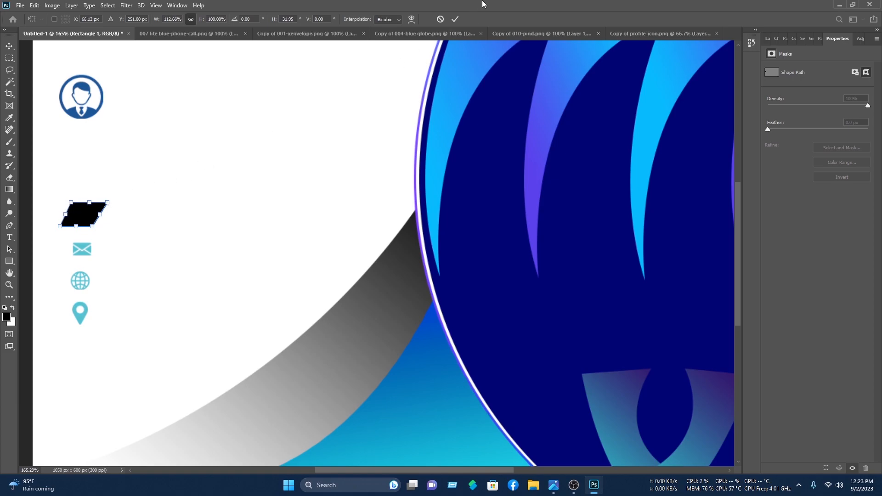
pyautogui.click(454, 21)
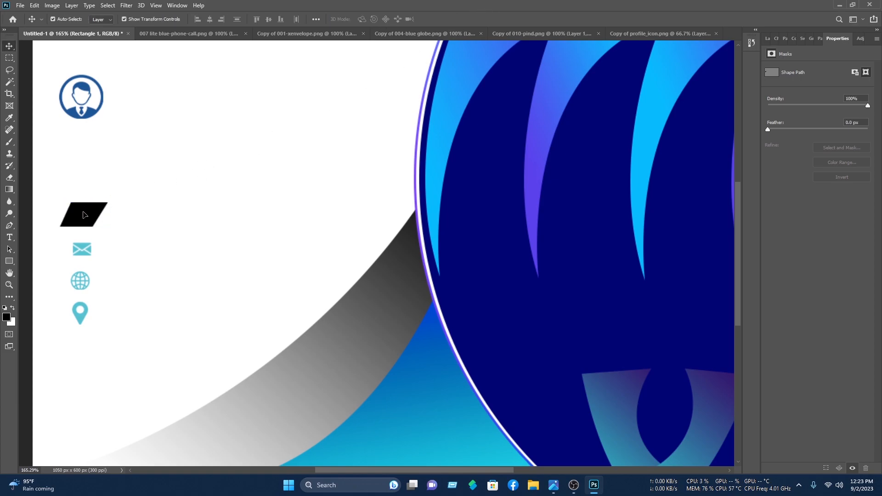
pyautogui.click(84, 215)
pyautogui.click(767, 39)
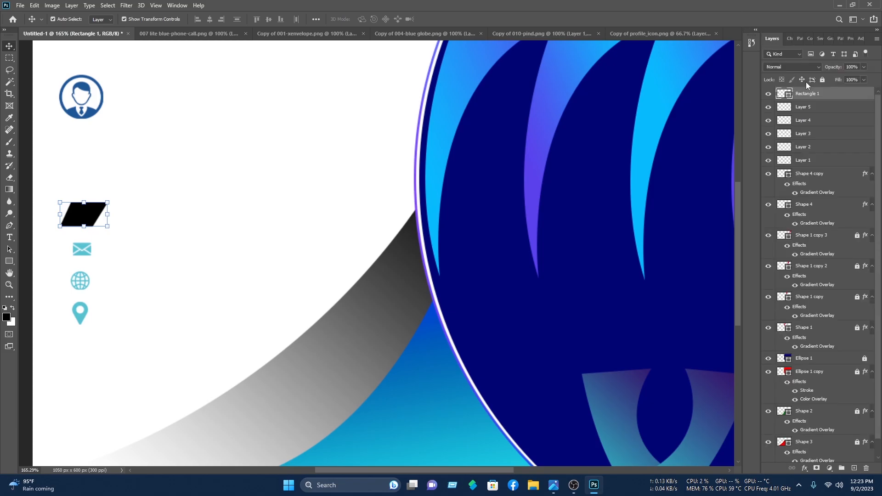
# Step: Move the Rectangle 1 parallelogram beneath the icon layers and nudge it into place behind the phone icon
pyautogui.moveTo(814, 100); pyautogui.dragTo(826, 168)
pyautogui.click(173, 174)
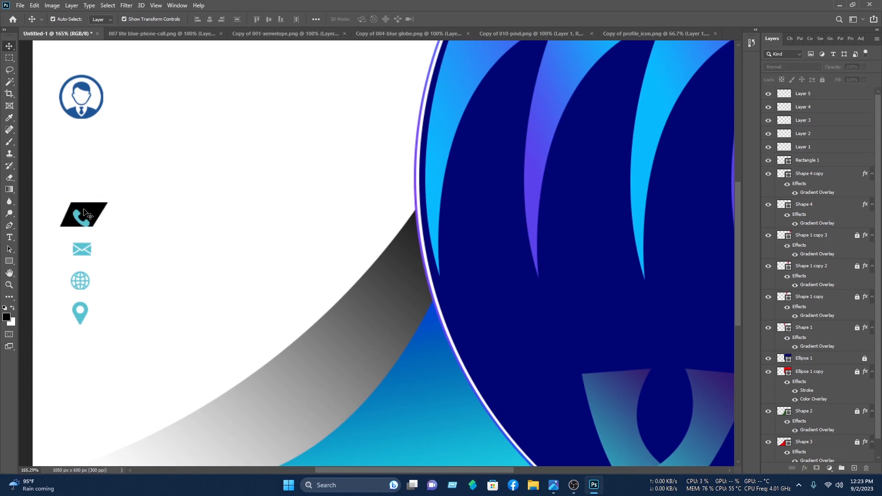
pyautogui.click(83, 209)
pyautogui.press('Down')
pyautogui.press('Down')
pyautogui.press('Down')
pyautogui.press('Down')
pyautogui.press('Down')
pyautogui.press('Down')
pyautogui.press('Down')
pyautogui.press('Up')
pyautogui.press('Up')
pyautogui.press('Up')
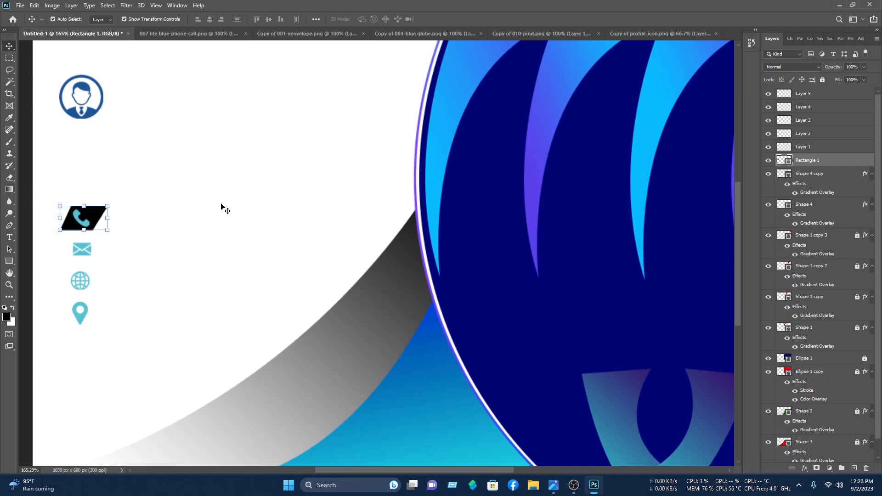
pyautogui.press('Left')
# Step: Duplicate the parallelogram under the envelope, globe and pin icons, nudging the envelope badge up slightly
pyautogui.click(215, 213)
pyautogui.click(102, 216)
pyautogui.moveTo(99, 210); pyautogui.dragTo(95, 310)
pyautogui.click(250, 234)
pyautogui.moveTo(102, 247); pyautogui.dragTo(102, 245)
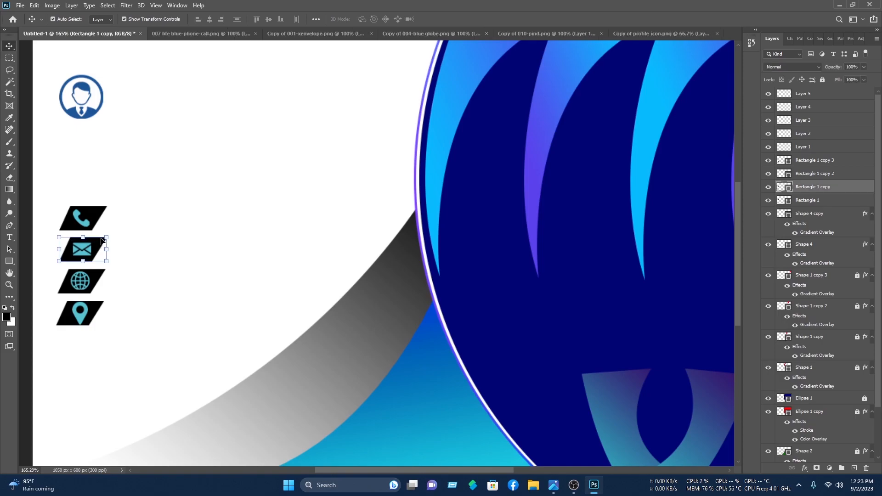
pyautogui.click(193, 218)
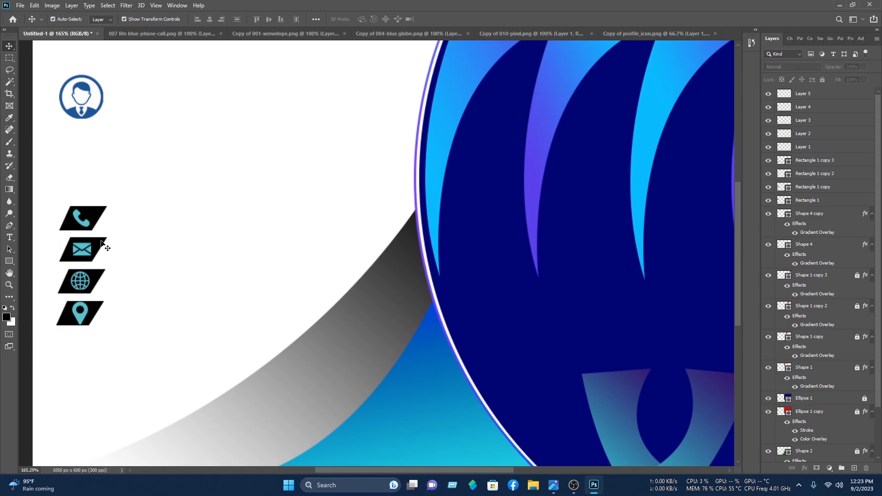
pyautogui.click(94, 278)
pyautogui.click(169, 253)
pyautogui.click(85, 316)
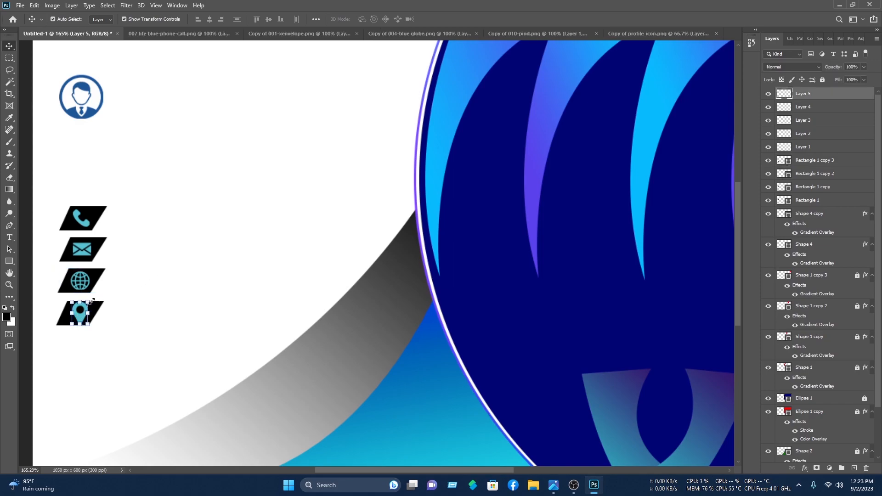
# Step: Shrink the pin (~85%), globe, envelope (~90%) and phone badge (~82%) individually
pyautogui.moveTo(88, 302); pyautogui.dragTo(81, 316)
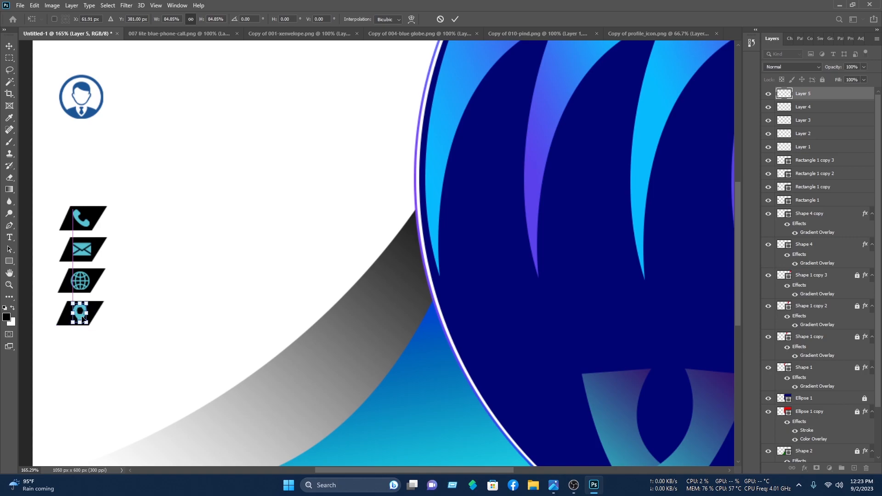
pyautogui.click(455, 19)
pyautogui.click(214, 121)
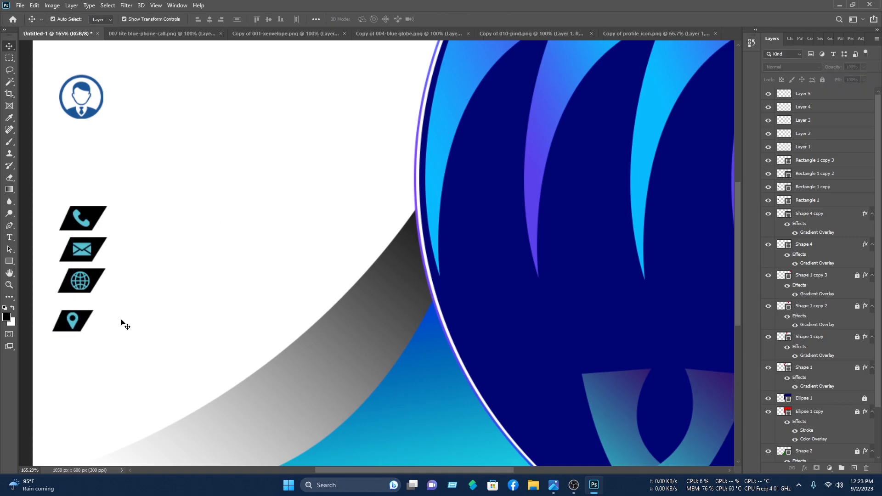
pyautogui.moveTo(131, 294); pyautogui.dragTo(93, 283)
pyautogui.click(454, 19)
pyautogui.click(92, 243)
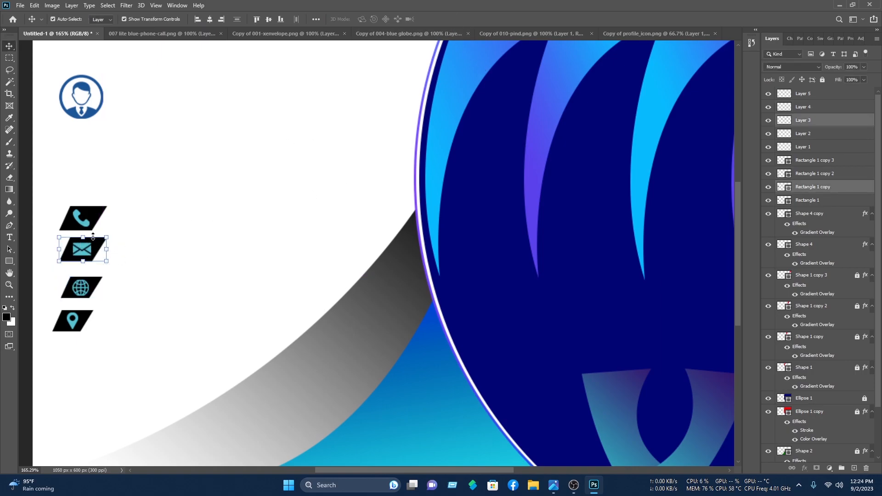
pyautogui.moveTo(103, 238); pyautogui.dragTo(102, 239)
pyautogui.moveTo(89, 248); pyautogui.dragTo(93, 250)
pyautogui.press('Return')
pyautogui.click(177, 158)
pyautogui.moveTo(138, 218); pyautogui.dragTo(58, 196)
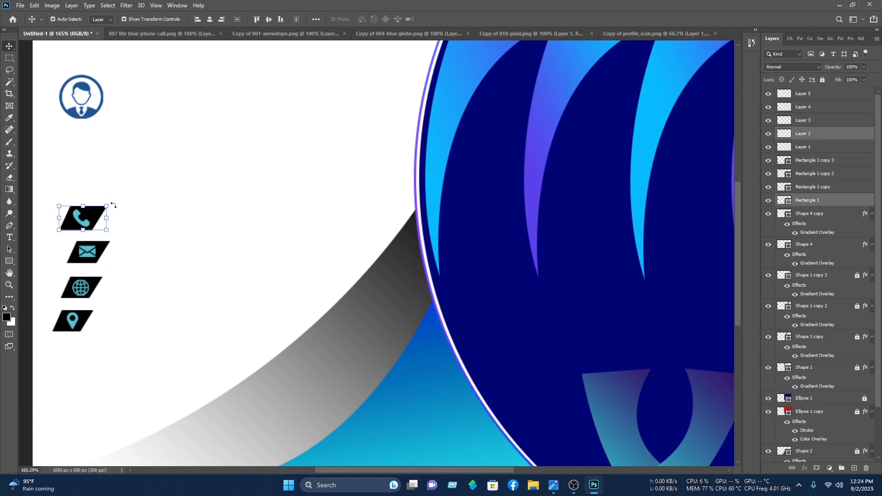
pyautogui.moveTo(110, 204); pyautogui.dragTo(101, 219)
pyautogui.click(455, 19)
# Step: Shift the envelope, phone and globe badges sideways so the column is staggered
pyautogui.click(319, 122)
pyautogui.moveTo(128, 260); pyautogui.dragTo(78, 256)
pyautogui.click(329, 118)
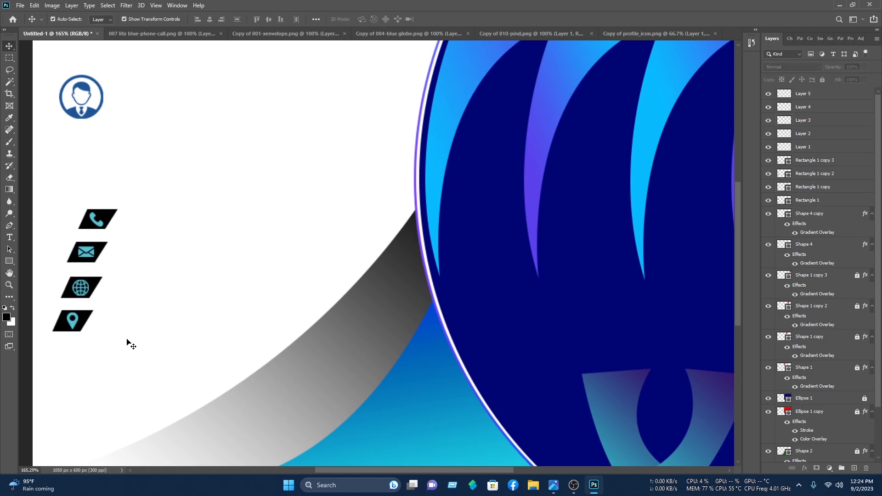
pyautogui.moveTo(135, 227); pyautogui.dragTo(79, 254)
pyautogui.moveTo(182, 218); pyautogui.dragTo(91, 222)
pyautogui.moveTo(91, 222); pyautogui.dragTo(82, 222)
pyautogui.click(201, 226)
pyautogui.moveTo(137, 294); pyautogui.dragTo(72, 288)
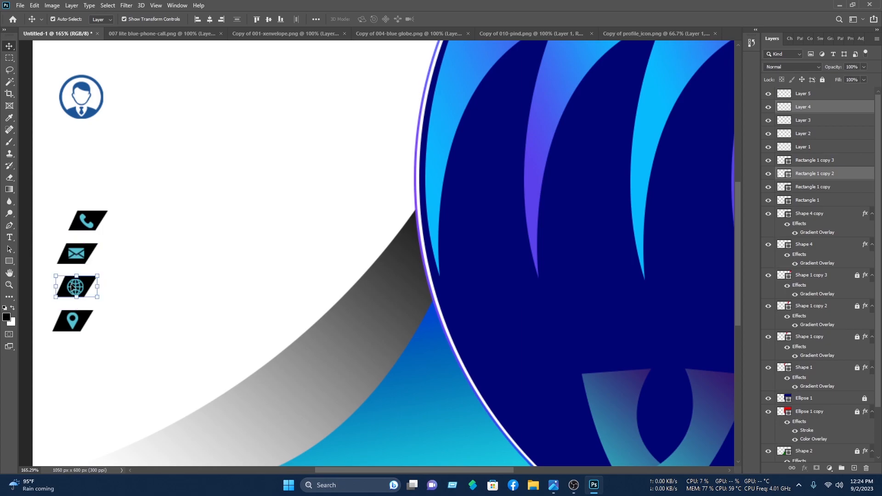
pyautogui.click(158, 228)
# Step: Scale all four badges together to about 125% and move the column lower on the card
pyautogui.moveTo(103, 368); pyautogui.dragTo(78, 220)
pyautogui.scroll(-3, 99, 282)
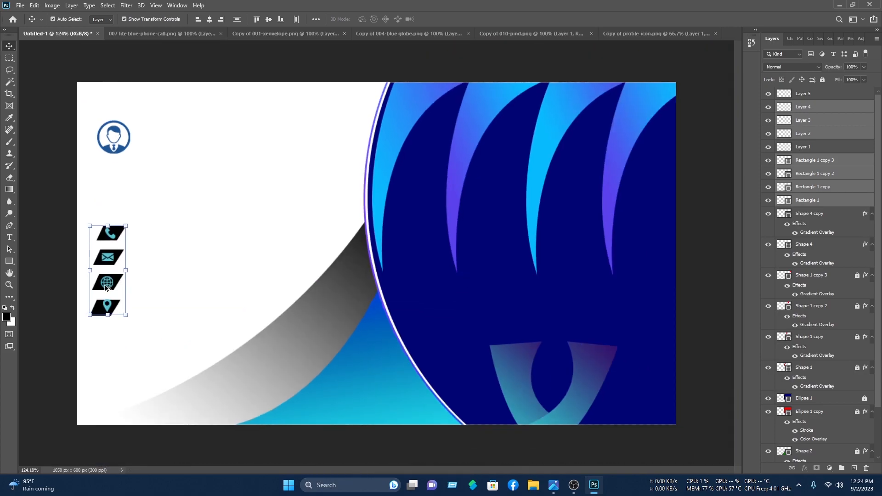
pyautogui.moveTo(156, 220); pyautogui.dragTo(167, 214)
pyautogui.moveTo(149, 224); pyautogui.dragTo(148, 250)
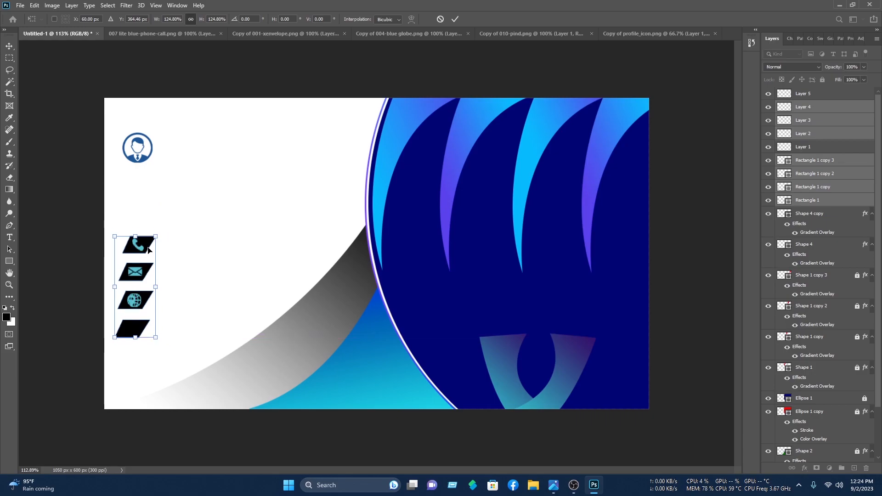
pyautogui.click(455, 19)
pyautogui.click(180, 238)
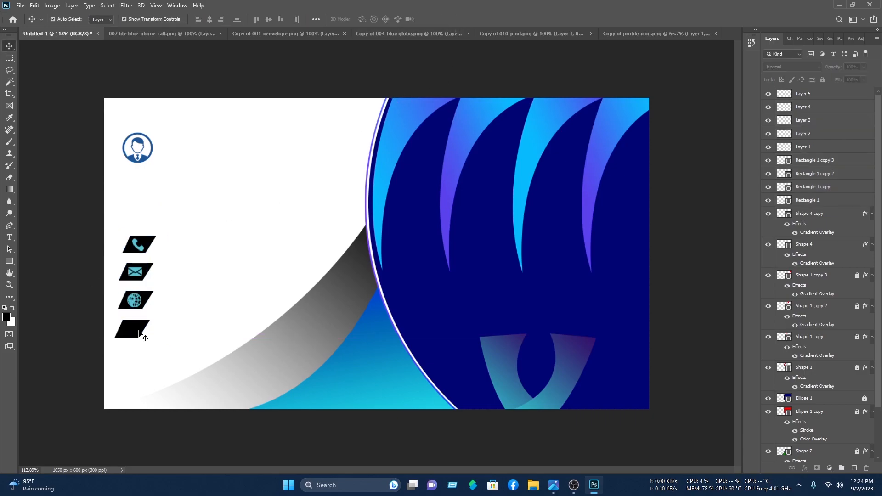
pyautogui.click(142, 238)
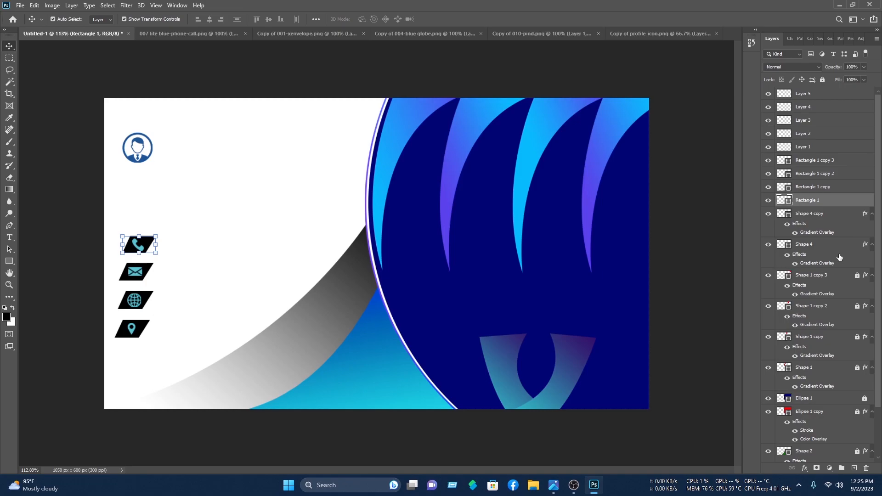
# Step: Give the phone badge layer a bright blue Color Overlay through Blending Options
pyautogui.rightClick(821, 205)
pyautogui.click(781, 98)
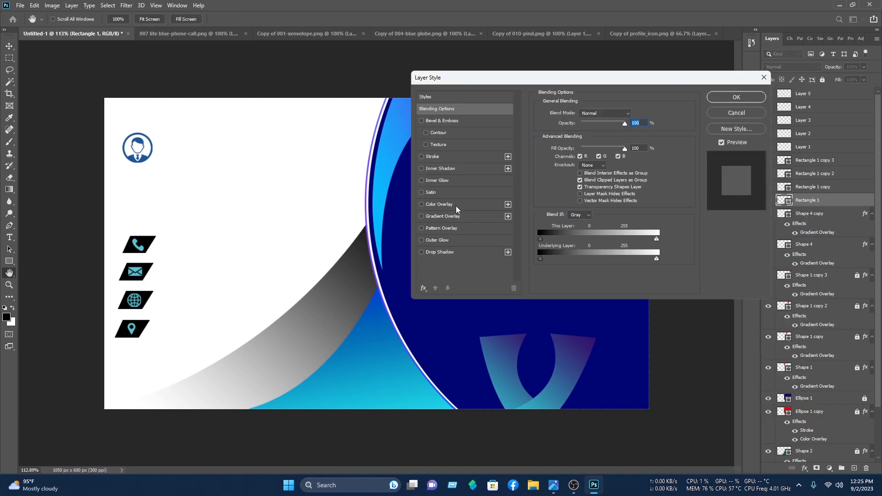
pyautogui.click(439, 205)
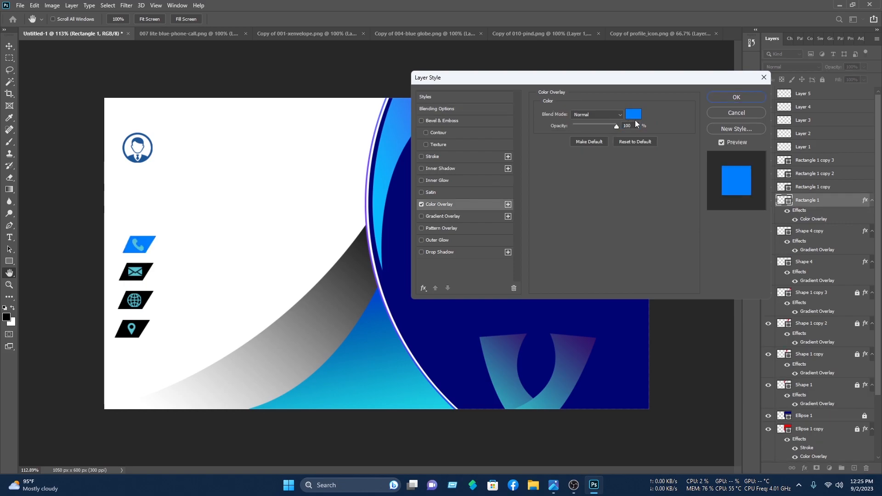
pyautogui.click(634, 114)
pyautogui.press('Return')
pyautogui.click(737, 98)
pyautogui.press('v')
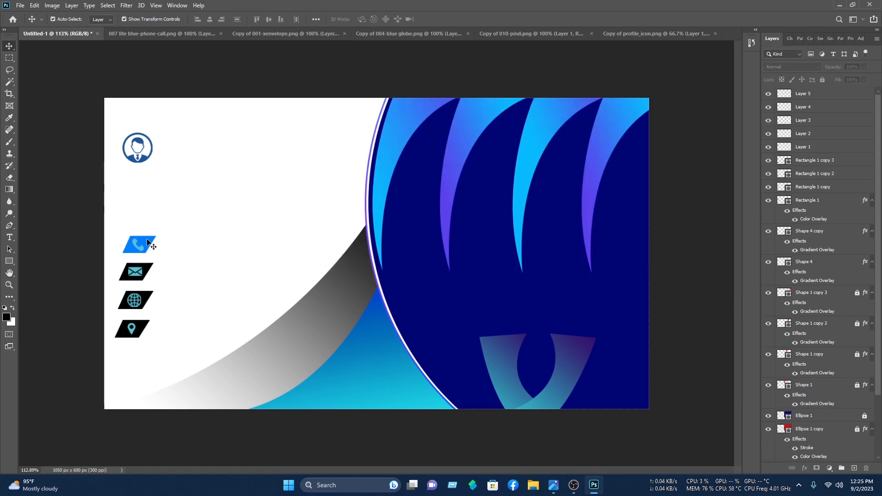
# Step: Copy the phone badge's layer style and paste it onto the envelope, globe and pin badges
pyautogui.click(148, 243)
pyautogui.rightClick(823, 209)
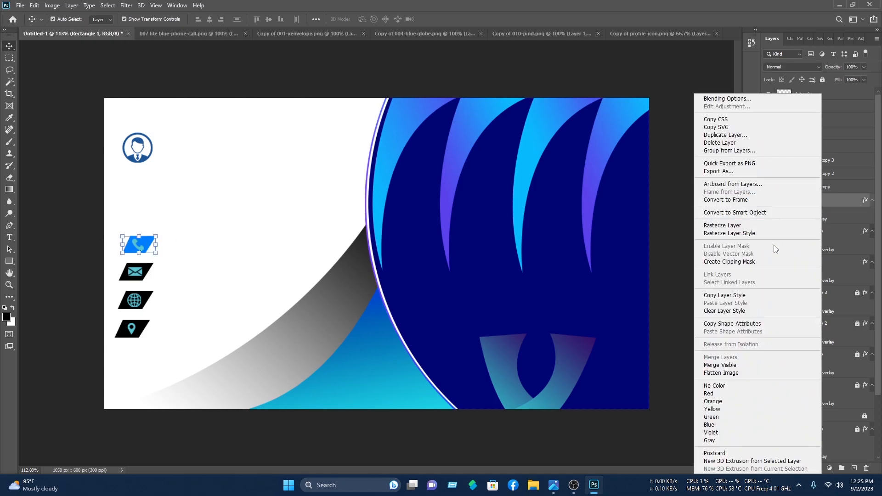
pyautogui.click(734, 296)
pyautogui.click(146, 271)
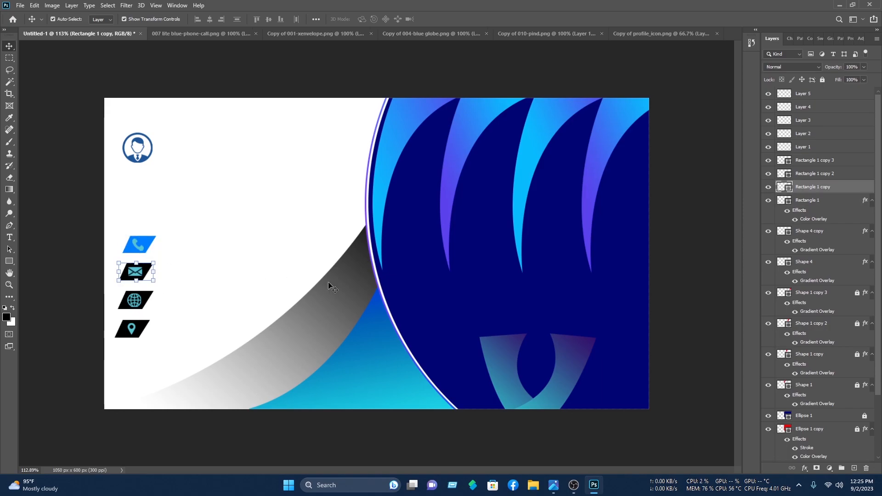
pyautogui.rightClick(830, 192)
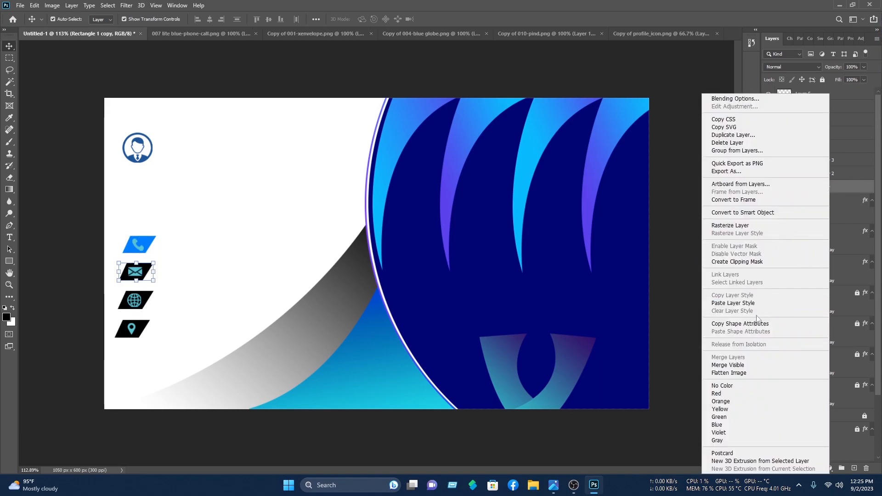
pyautogui.click(734, 303)
pyautogui.click(151, 308)
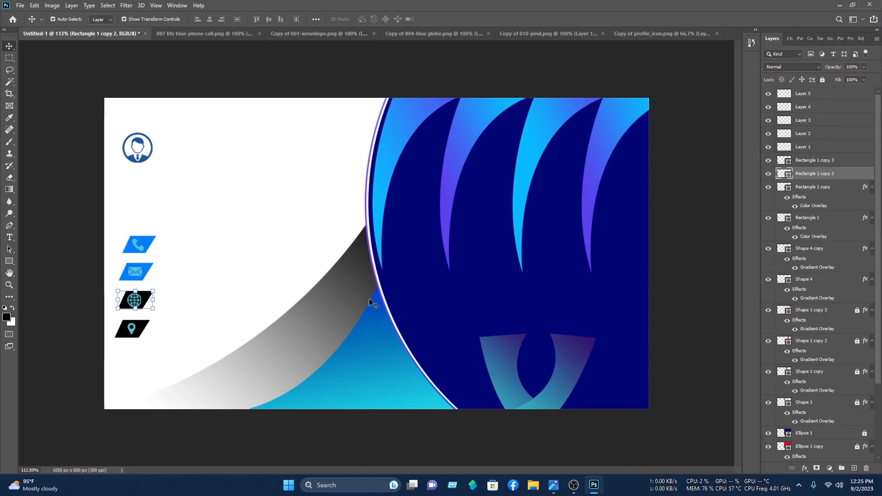
pyautogui.rightClick(795, 178)
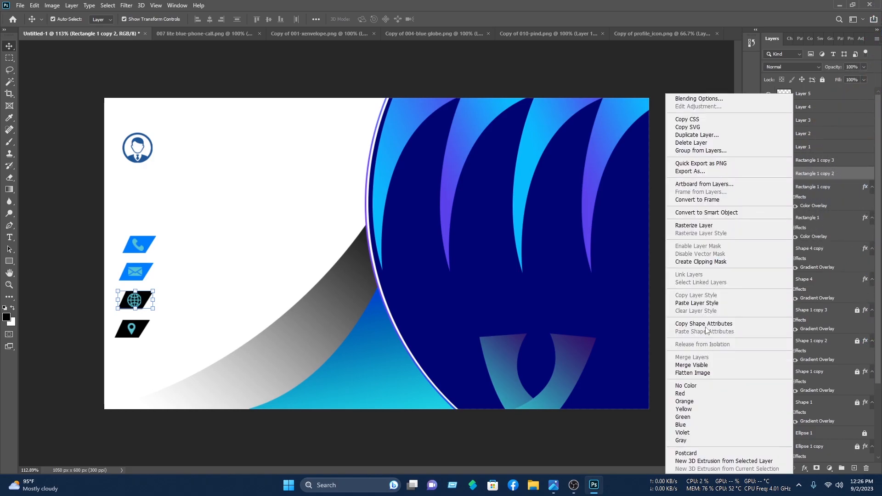
pyautogui.click(701, 303)
pyautogui.click(136, 326)
pyautogui.moveTo(876, 227)
pyautogui.rightClick(813, 161)
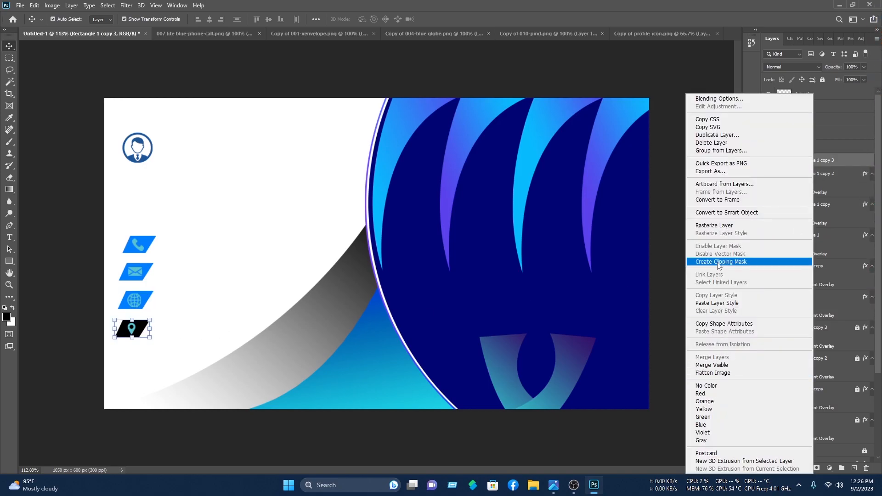
pyautogui.click(719, 303)
pyautogui.click(699, 291)
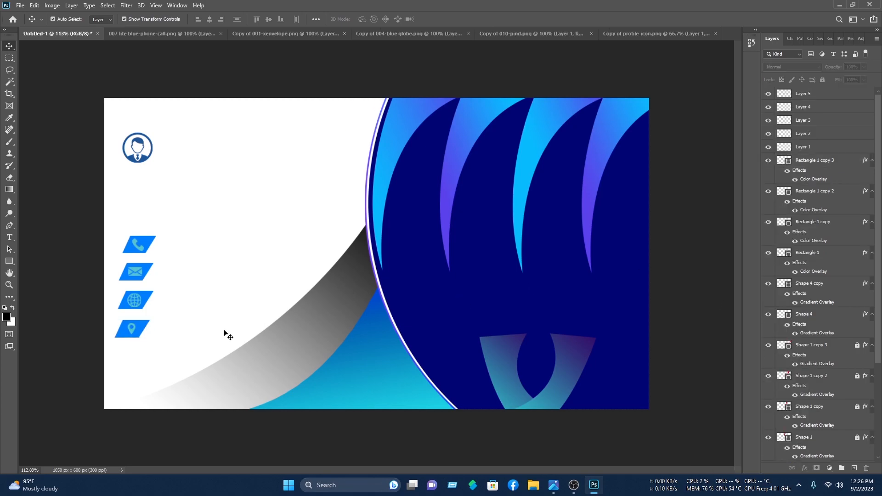
# Step: Add a white Color Overlay layer style to the phone icon layer
pyautogui.click(139, 248)
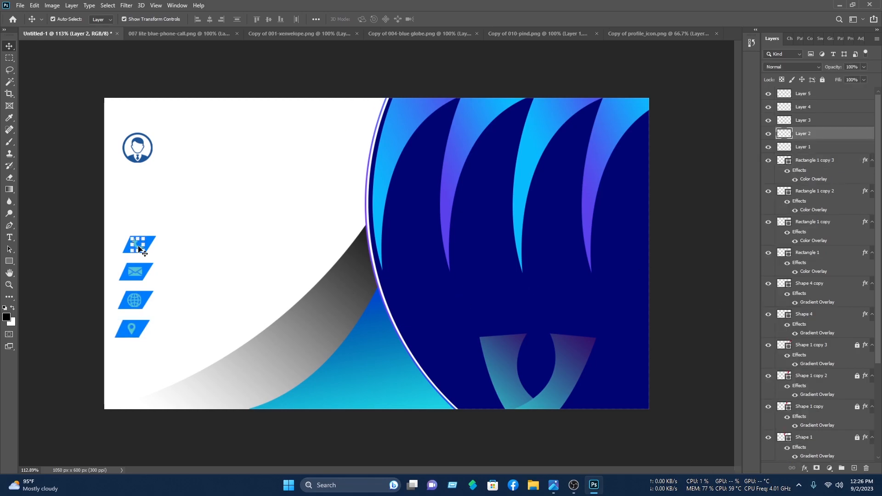
pyautogui.rightClick(820, 139)
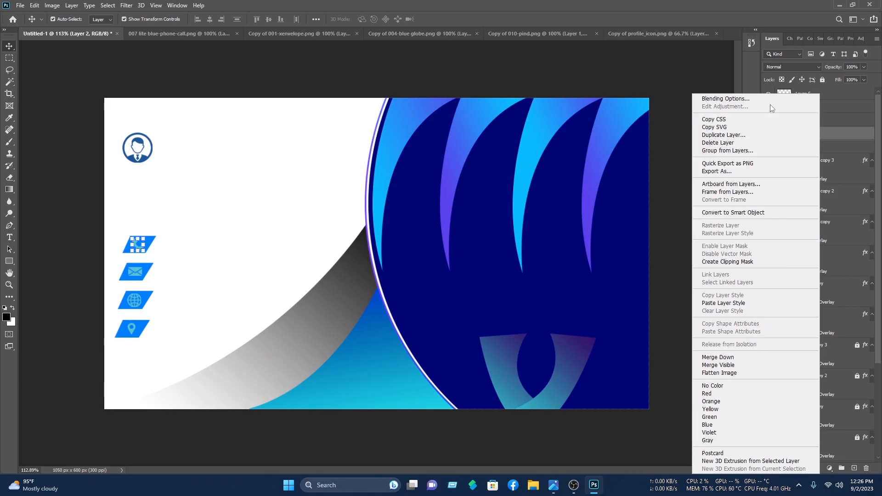
pyautogui.click(577, 182)
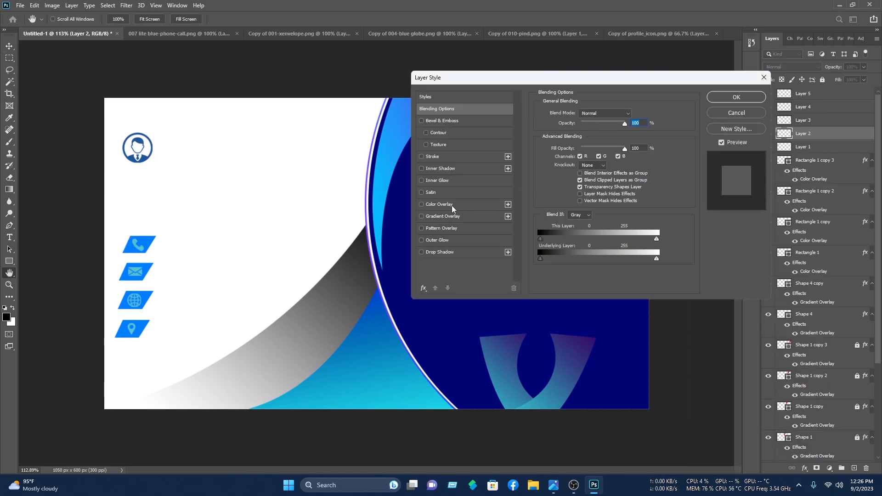
pyautogui.click(451, 206)
pyautogui.click(639, 113)
pyautogui.click(321, 110)
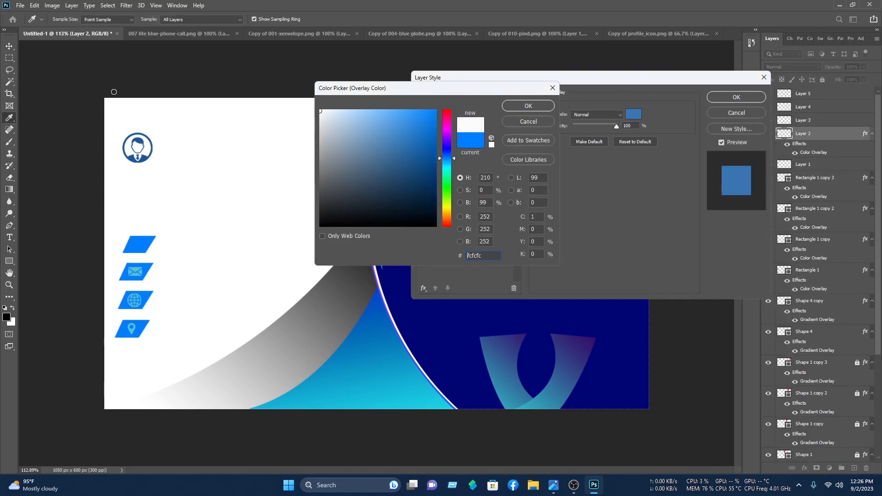
pyautogui.click(520, 106)
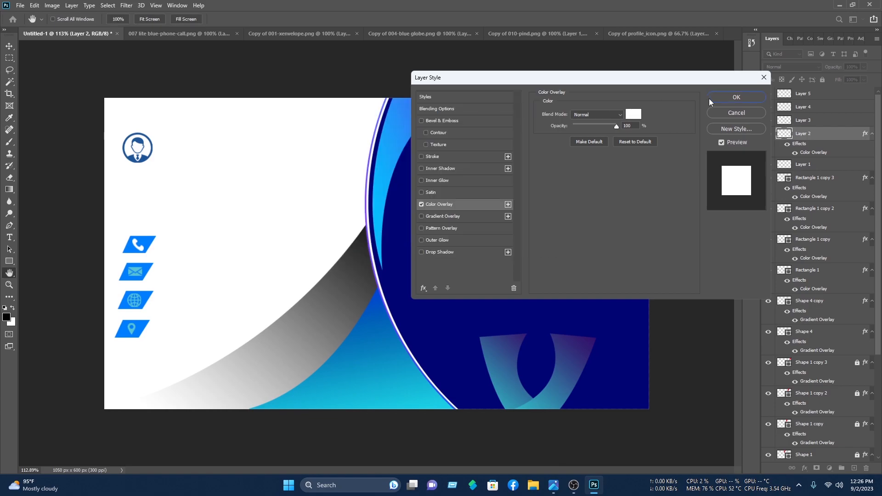
pyautogui.click(735, 97)
# Step: Copy the phone icon's white overlay style and paste it onto the envelope, globe and location icons
pyautogui.rightClick(834, 135)
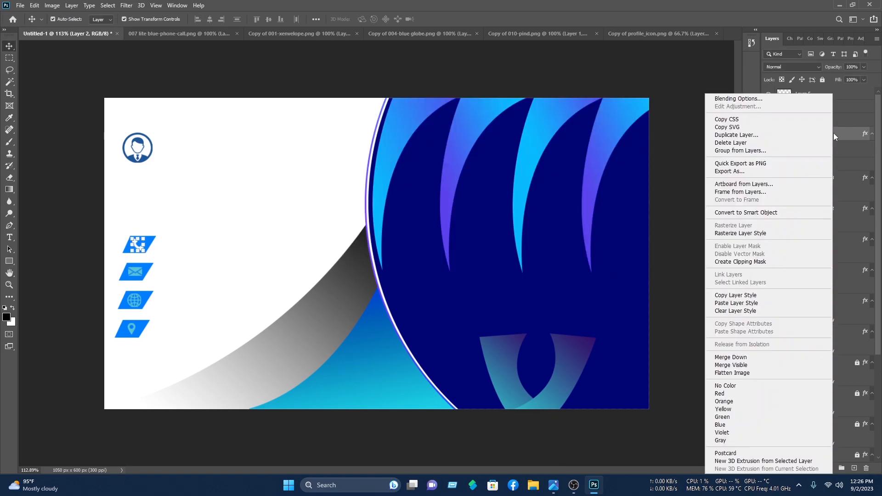
pyautogui.click(744, 296)
pyautogui.click(136, 274)
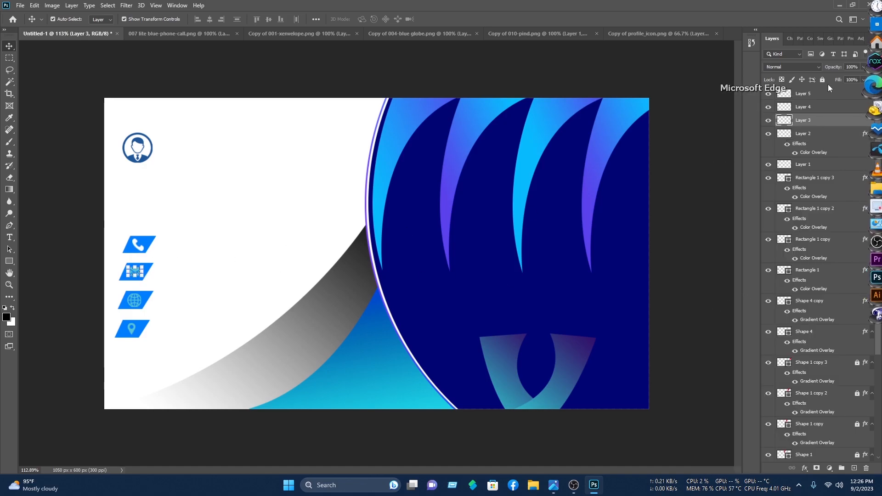
pyautogui.rightClick(804, 118)
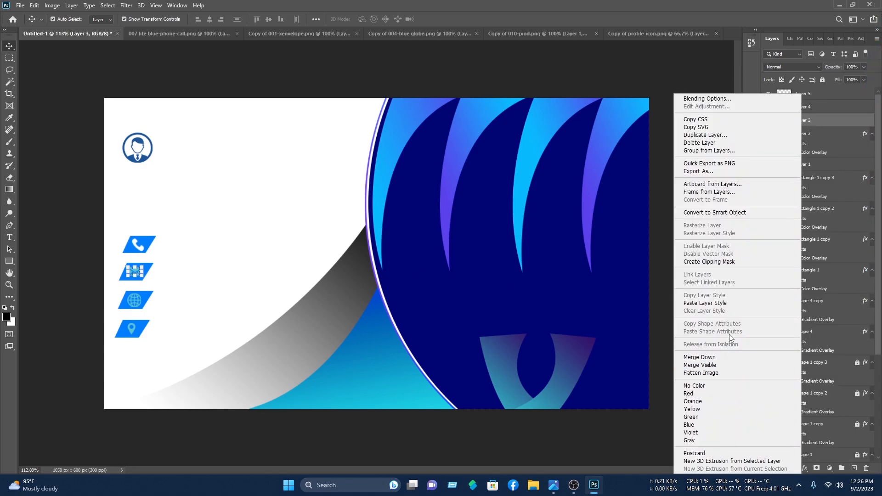
pyautogui.click(705, 303)
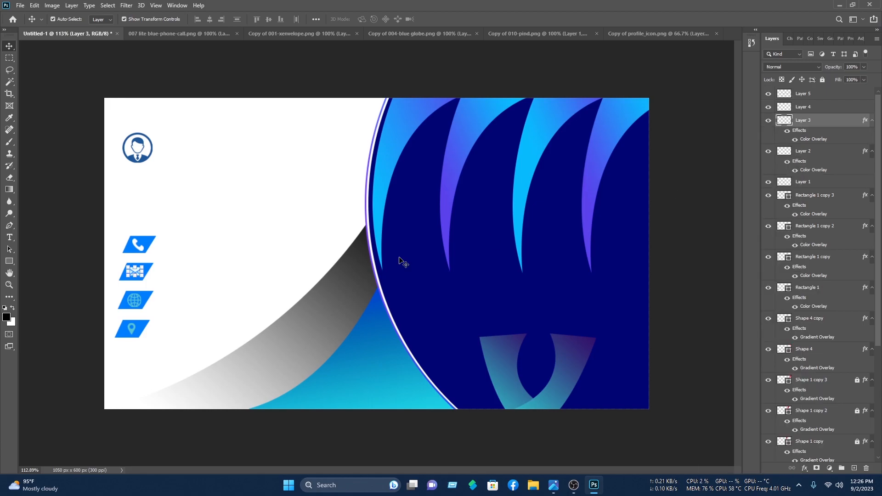
pyautogui.click(136, 301)
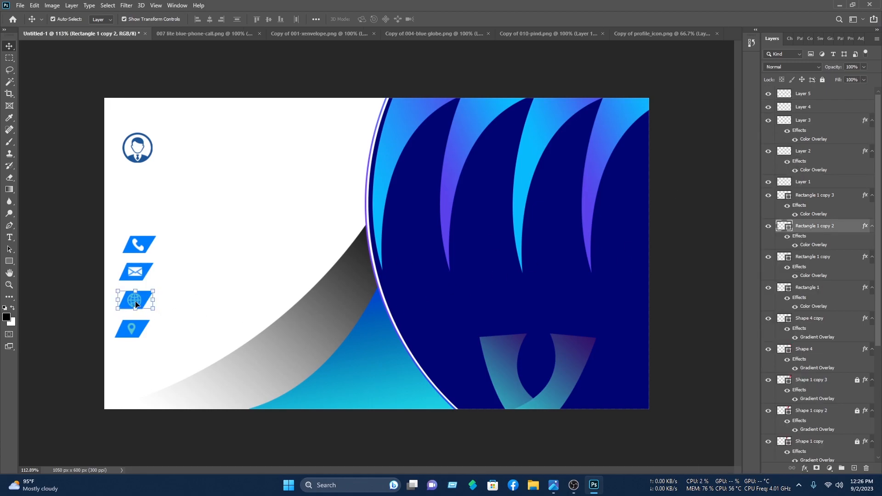
pyautogui.click(134, 303)
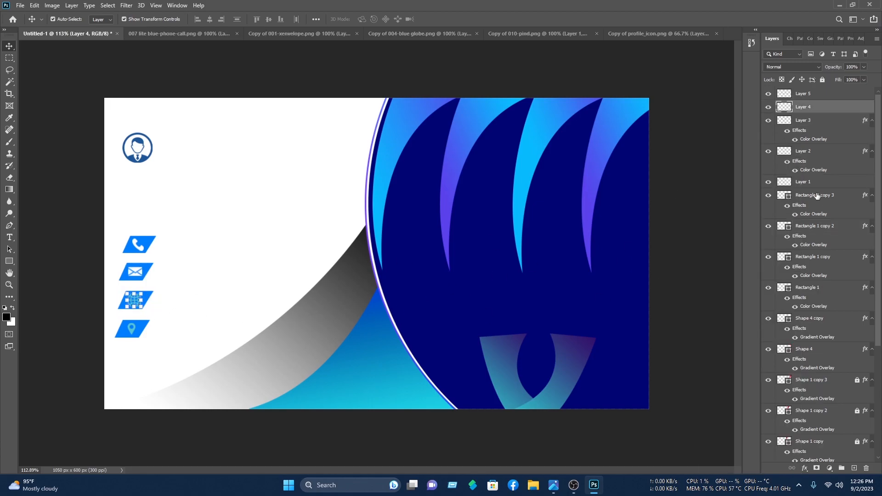
pyautogui.rightClick(801, 109)
pyautogui.click(728, 303)
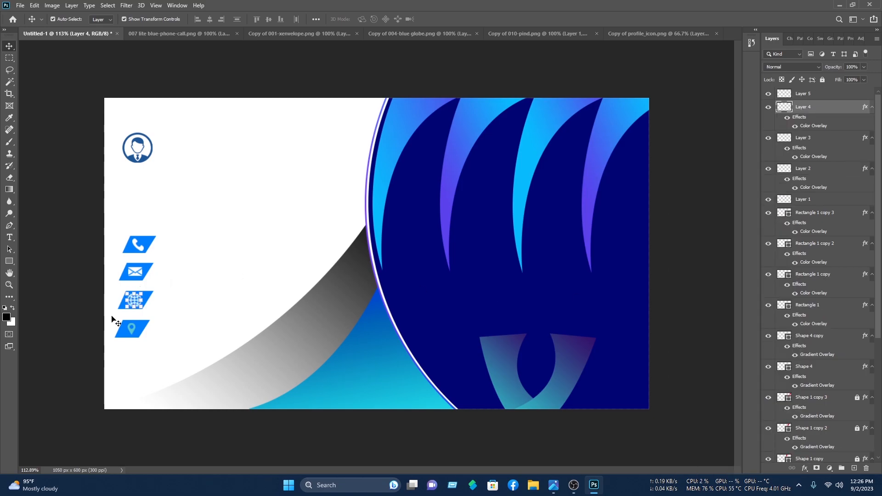
pyautogui.click(130, 331)
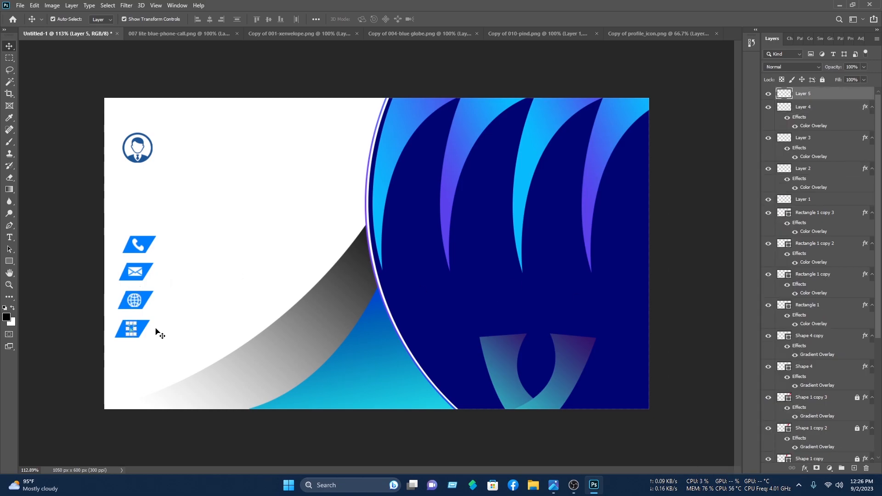
pyautogui.rightClick(816, 96)
pyautogui.click(737, 305)
pyautogui.click(693, 228)
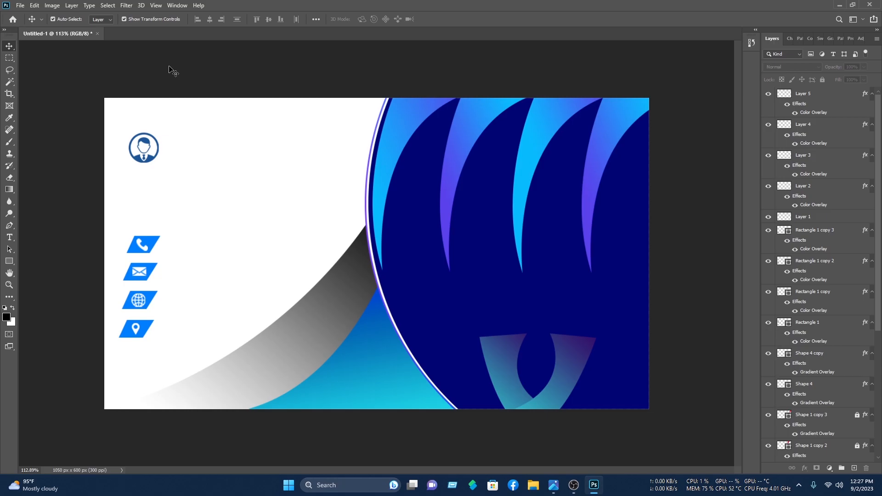
# Step: Open the round N logo image and drag it into the business card document
pyautogui.click(20, 6)
pyautogui.click(27, 26)
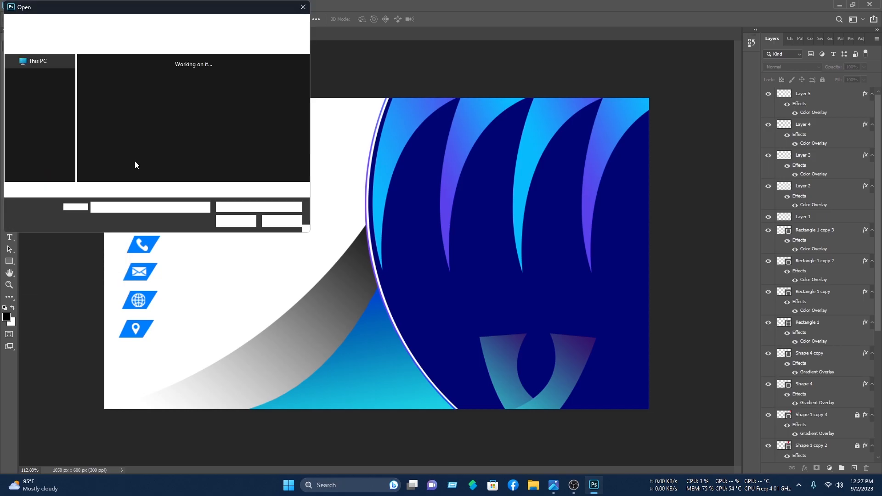
pyautogui.doubleClick(167, 113)
pyautogui.moveTo(63, 37); pyautogui.dragTo(493, 232)
pyautogui.moveTo(495, 67); pyautogui.dragTo(517, 236)
# Step: Shrink the logo to about 121 by 122 px and place it over the pale U at lower right
pyautogui.moveTo(591, 227); pyautogui.dragTo(506, 312)
pyautogui.moveTo(476, 351); pyautogui.dragTo(588, 345)
pyautogui.moveTo(561, 350)
pyautogui.mouseDown()
pyautogui.moveTo(569, 340)
pyautogui.moveTo(560, 346)
pyautogui.mouseUp()
pyautogui.moveTo(588, 283); pyautogui.dragTo(574, 297)
pyautogui.moveTo(553, 354); pyautogui.dragTo(554, 354)
pyautogui.press('Return')
pyautogui.hotkey('ctrl', 't')
pyautogui.moveTo(575, 299); pyautogui.dragTo(559, 322)
pyautogui.moveTo(542, 347); pyautogui.dragTo(551, 337)
pyautogui.click(454, 19)
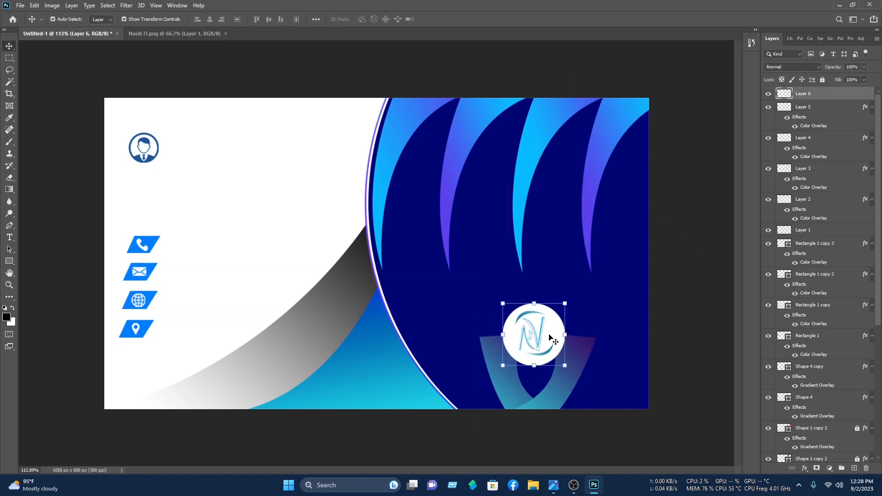
pyautogui.click(682, 224)
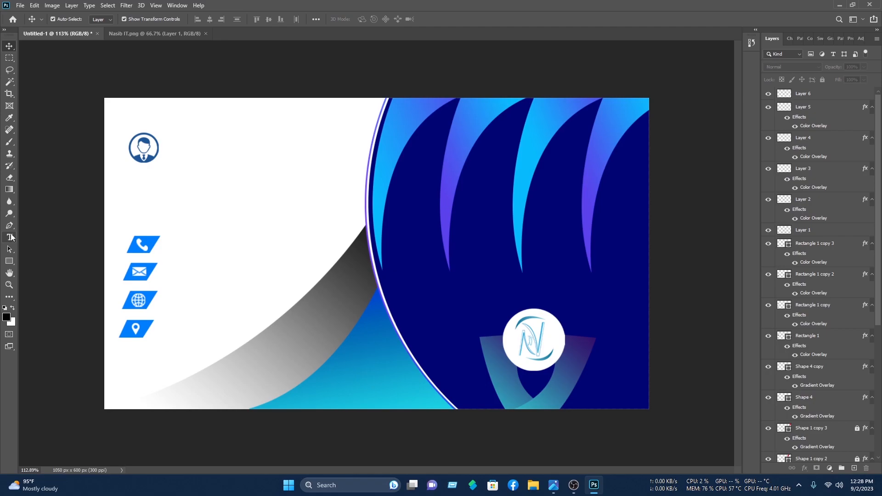
pyautogui.click(171, 147)
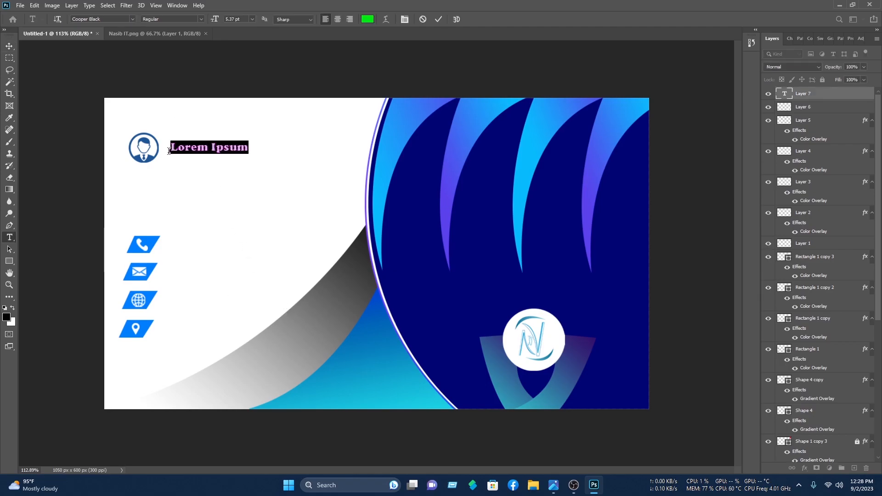
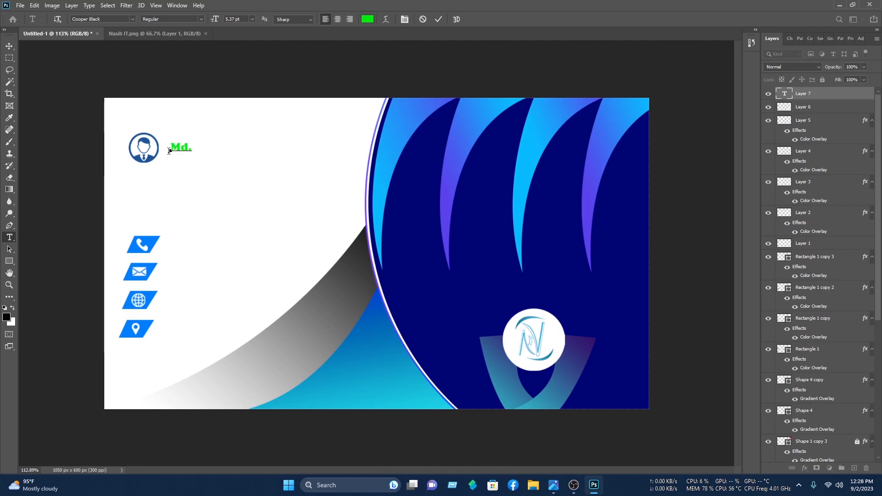
# Step: Type the cardholder's full name beside the profile icon, colour it blue 007eff from the badge, and enlarge it
pyautogui.hotkey('ctrl', 'Return')
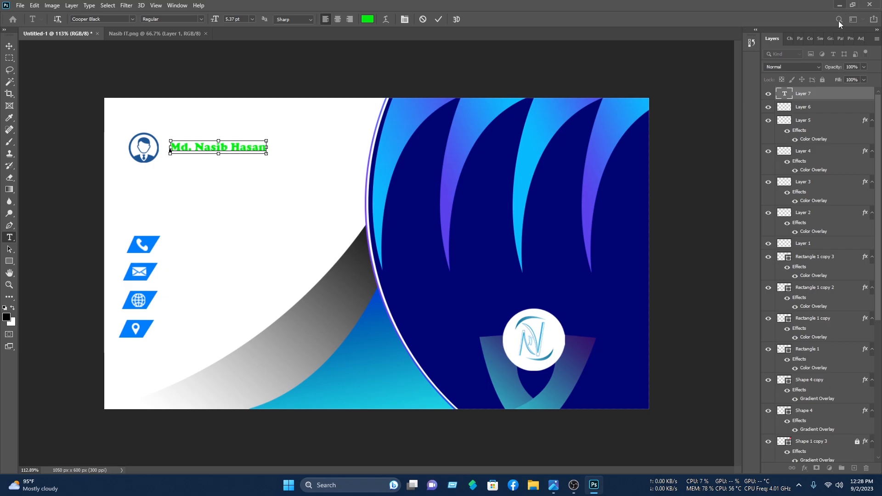
pyautogui.hotkey('ctrl', 'a')
pyautogui.click(366, 19)
pyautogui.click(436, 225)
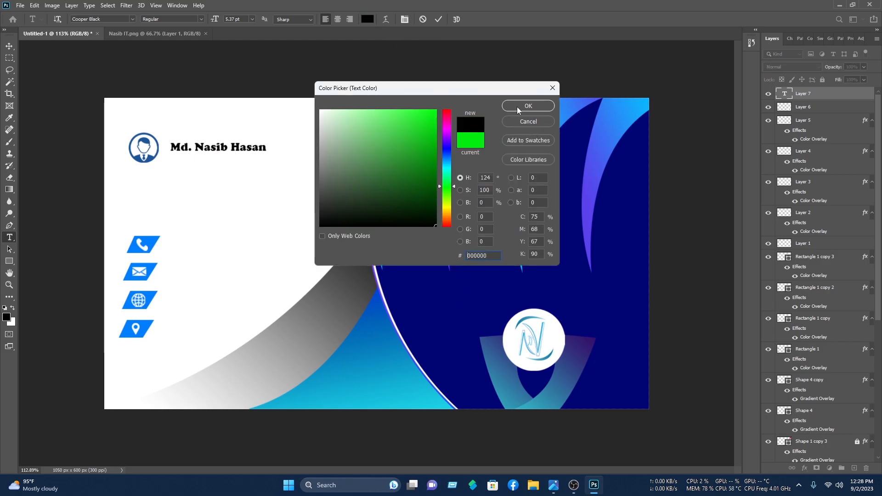
pyautogui.click(148, 241)
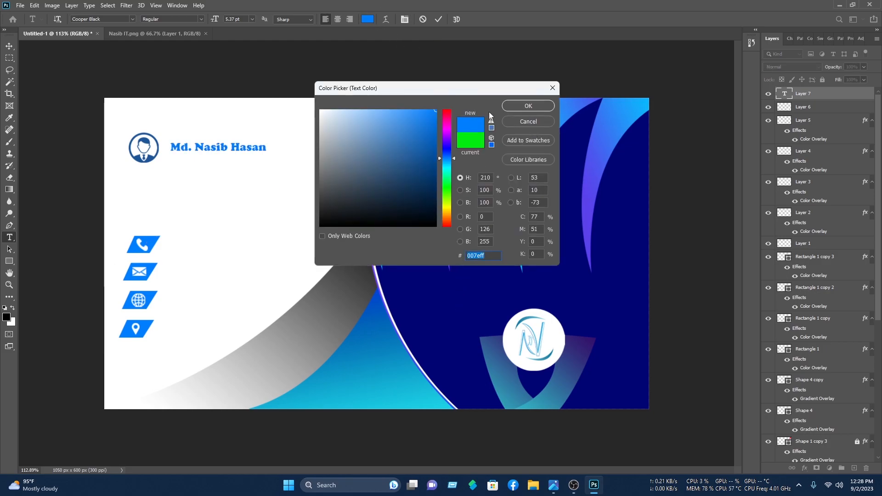
pyautogui.click(518, 106)
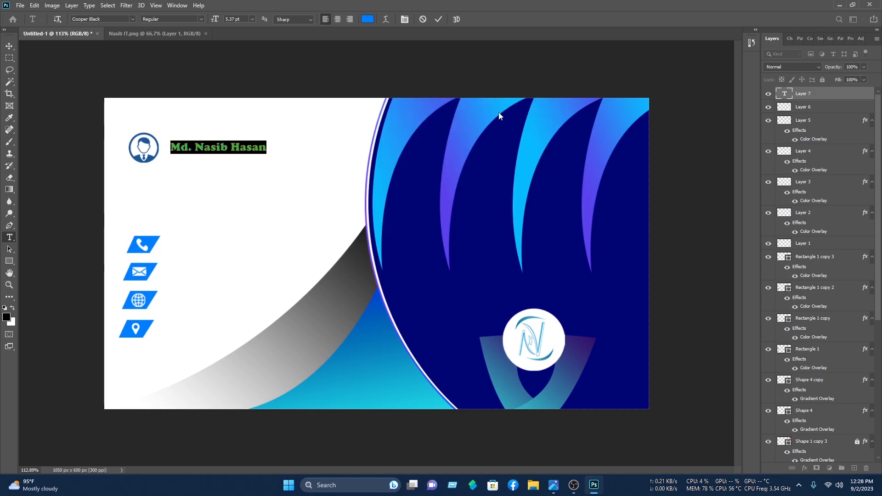
pyautogui.click(10, 46)
pyautogui.moveTo(262, 140); pyautogui.dragTo(327, 137)
pyautogui.click(455, 20)
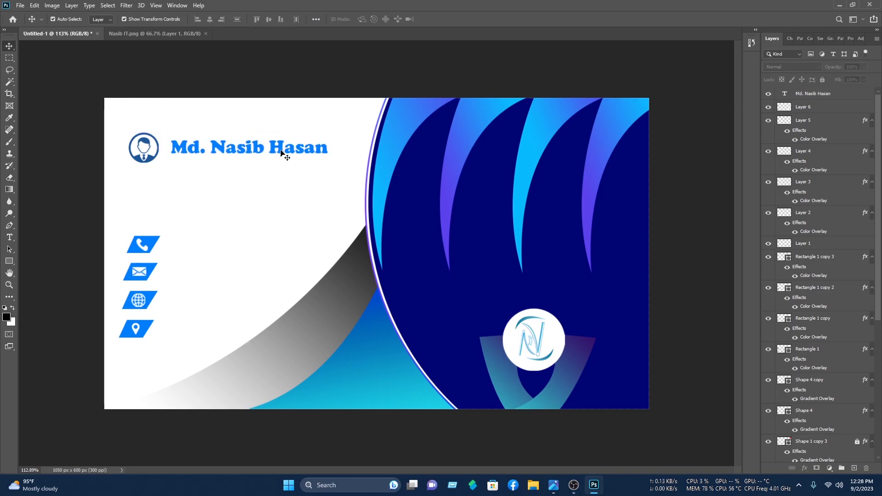
# Step: Duplicate the name text as two smaller aligned lines beside the phone icon and one beside the location icon
pyautogui.moveTo(275, 152); pyautogui.dragTo(268, 243)
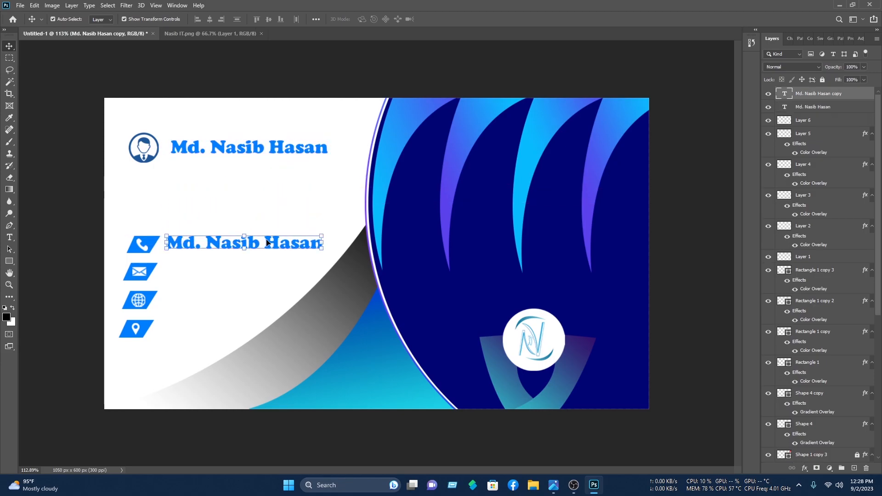
pyautogui.moveTo(322, 232); pyautogui.dragTo(265, 257)
pyautogui.moveTo(258, 248); pyautogui.dragTo(260, 245)
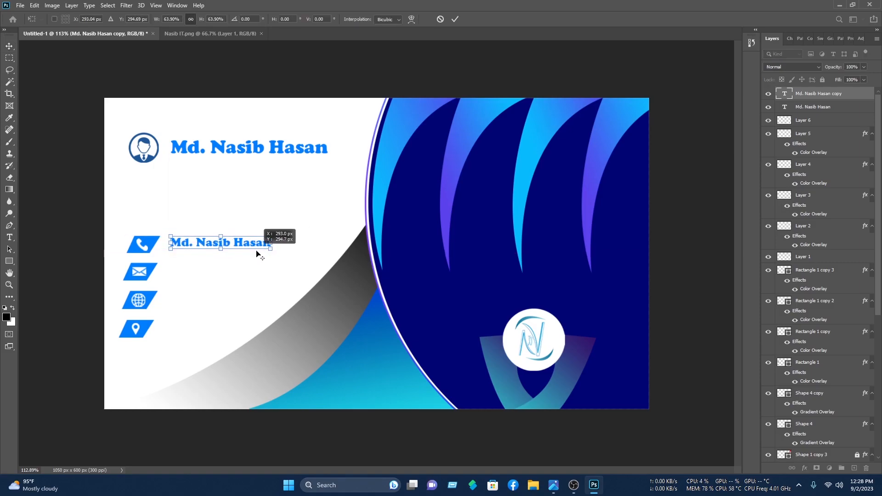
pyautogui.press('Return')
pyautogui.moveTo(228, 244); pyautogui.dragTo(227, 251)
pyautogui.moveTo(282, 270); pyautogui.dragTo(224, 296)
pyautogui.moveTo(311, 149); pyautogui.dragTo(295, 340)
pyautogui.click(290, 158)
pyautogui.click(265, 205)
pyautogui.scroll(7, 222, 230)
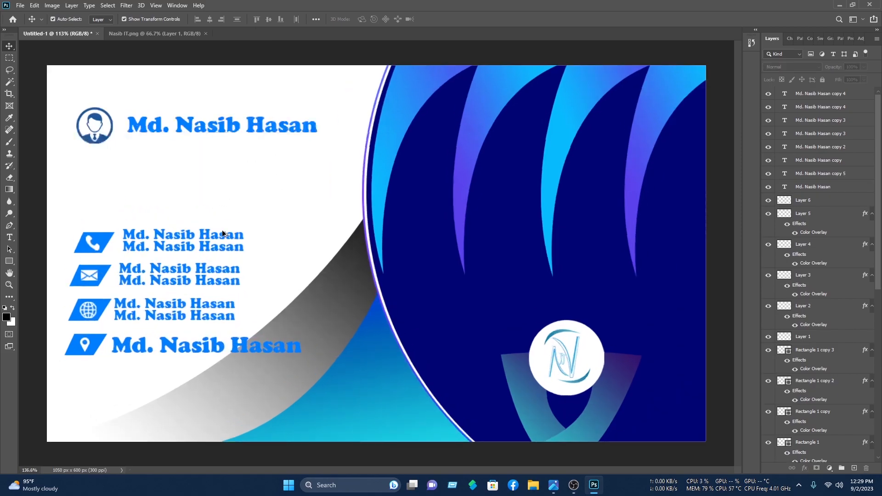
# Step: Replace the first line beside the phone icon with the '+880 XXXXXXXX' placeholder
pyautogui.moveTo(253, 240); pyautogui.dragTo(370, 189)
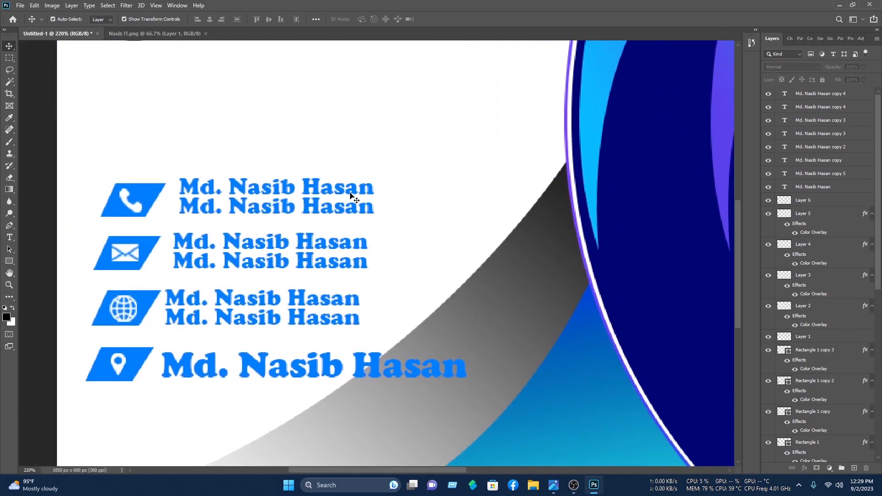
pyautogui.doubleClick(349, 191)
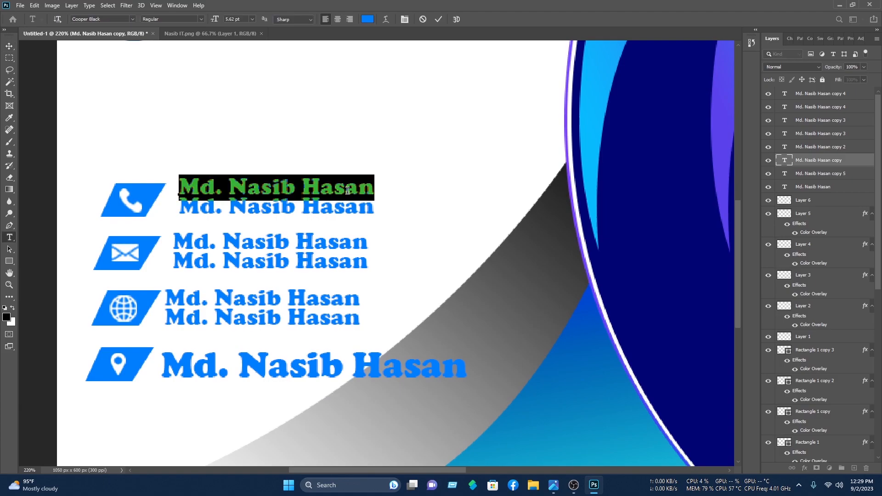
pyautogui.write('+8')
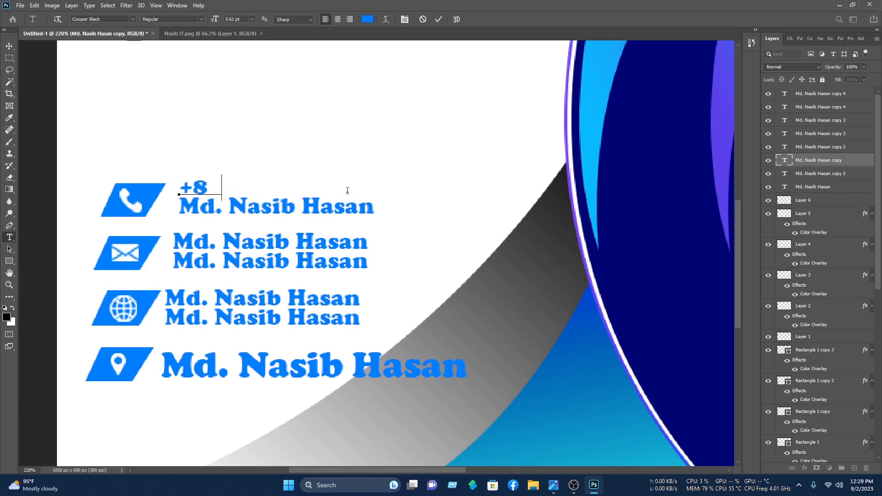
pyautogui.write('80 XXXXXXXX')
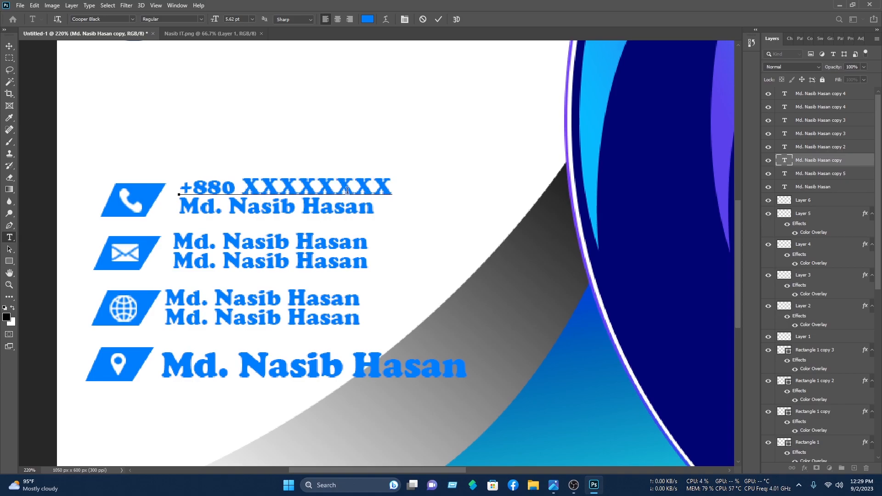
pyautogui.hotkey('ctrl', 'a')
pyautogui.hotkey('ctrl', 'c')
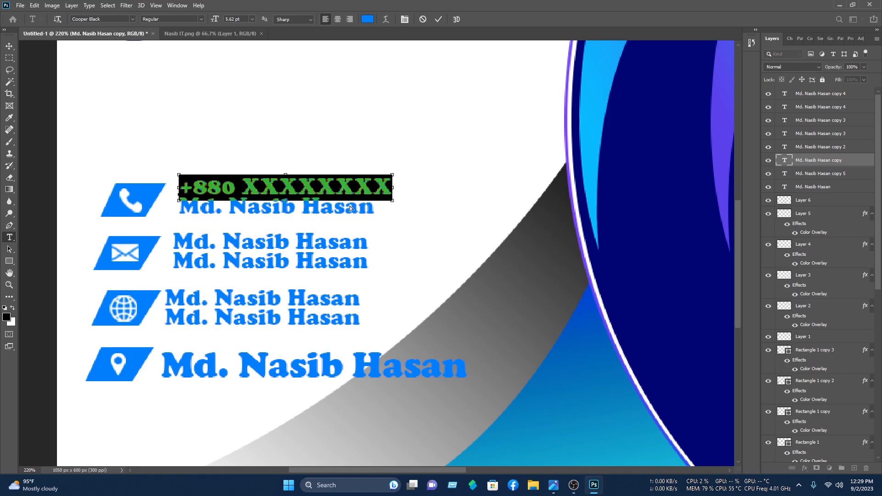
pyautogui.click(440, 21)
pyautogui.press('v')
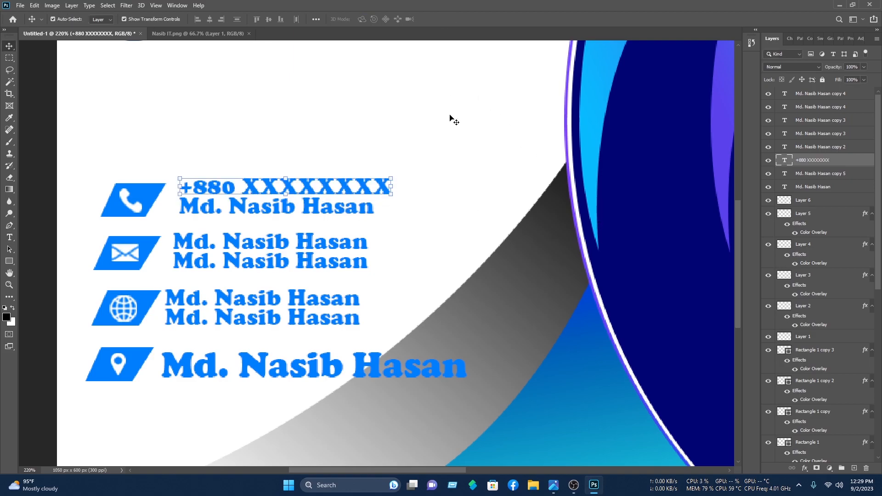
pyautogui.click(373, 230)
# Step: Paste the phone placeholder into the second line, nudge it down, and scale both lines to about 83%
pyautogui.doubleClick(335, 203)
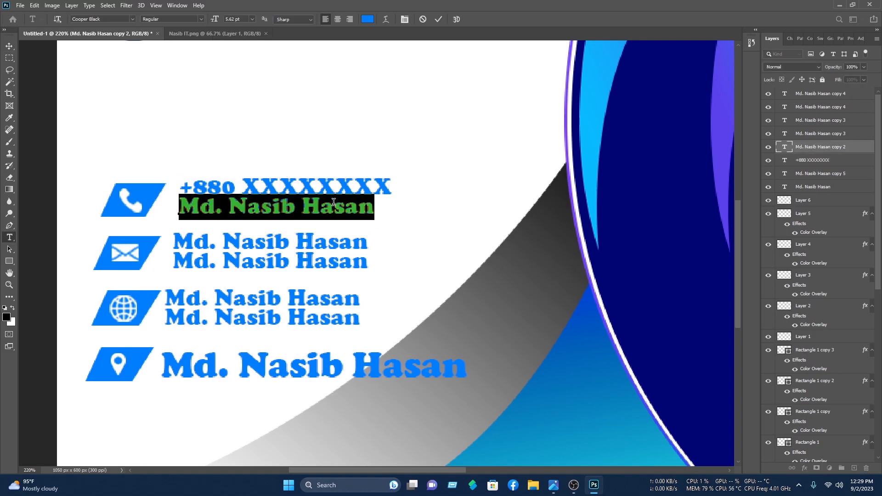
pyautogui.hotkey('ctrl', 'v')
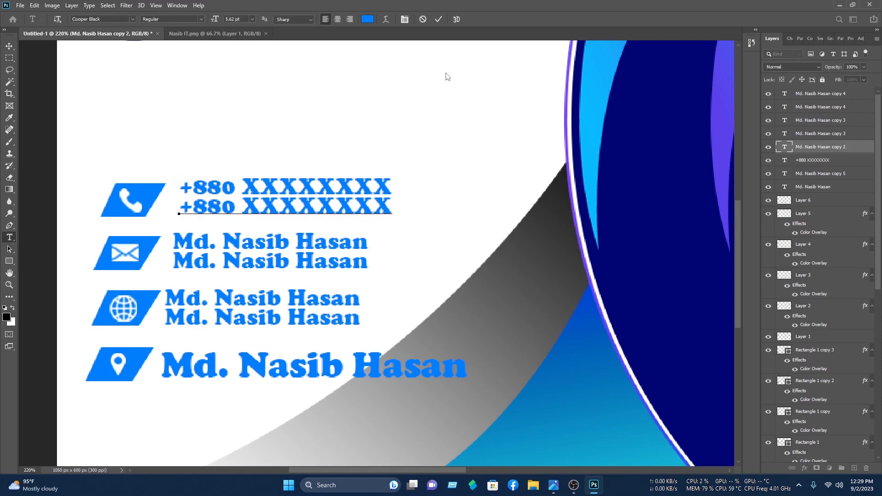
pyautogui.click(438, 18)
pyautogui.press('Down')
pyautogui.press('Down')
pyautogui.press('Down')
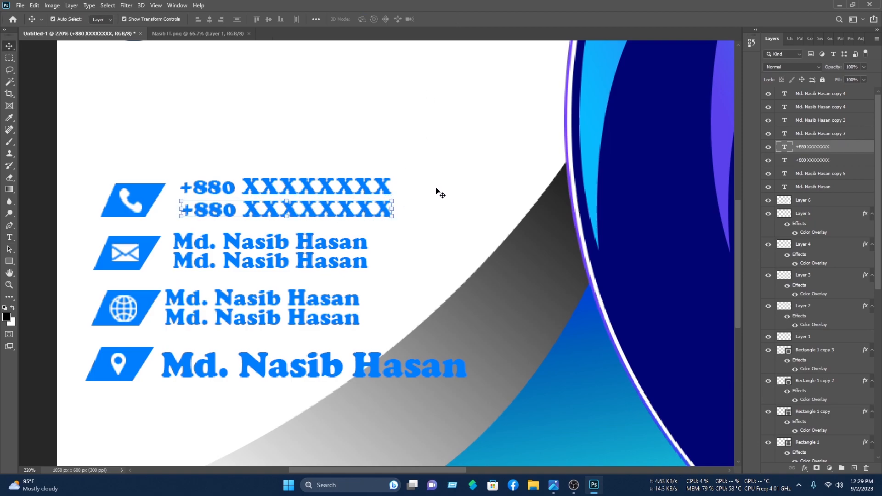
pyautogui.moveTo(463, 222); pyautogui.dragTo(314, 183)
pyautogui.moveTo(394, 177); pyautogui.dragTo(320, 198)
pyautogui.click(455, 19)
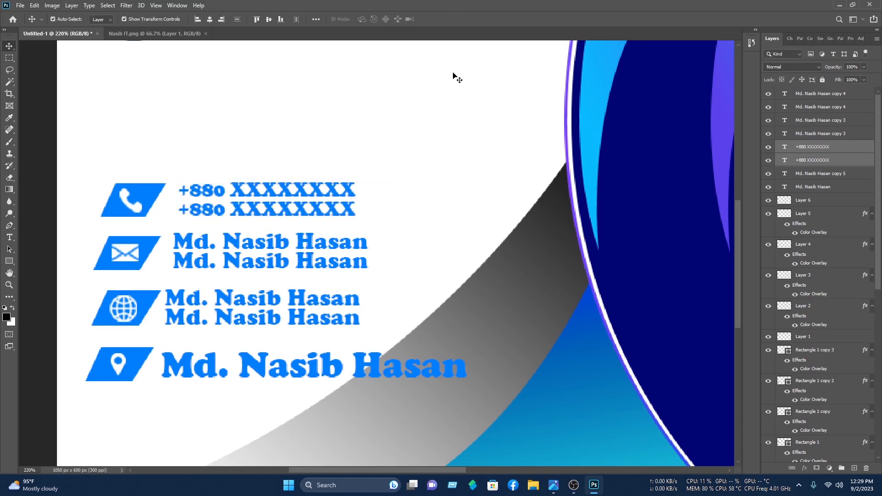
pyautogui.click(457, 72)
pyautogui.doubleClick(321, 244)
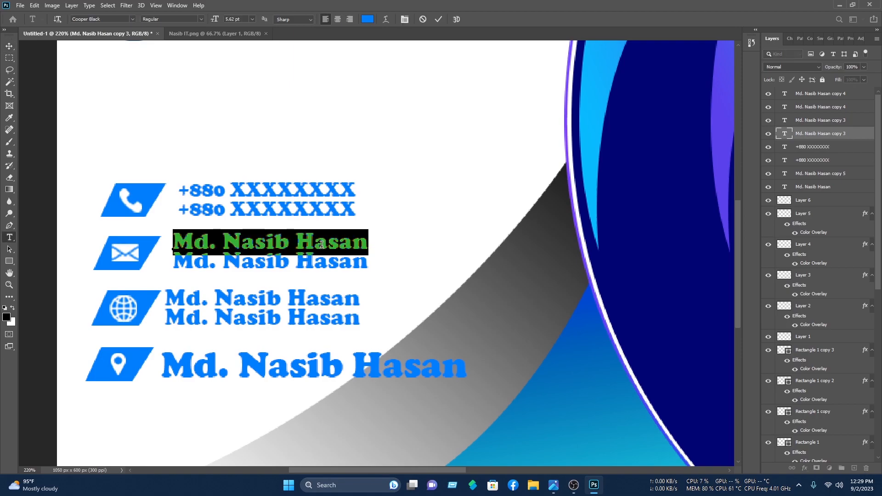
pyautogui.write('exa,')
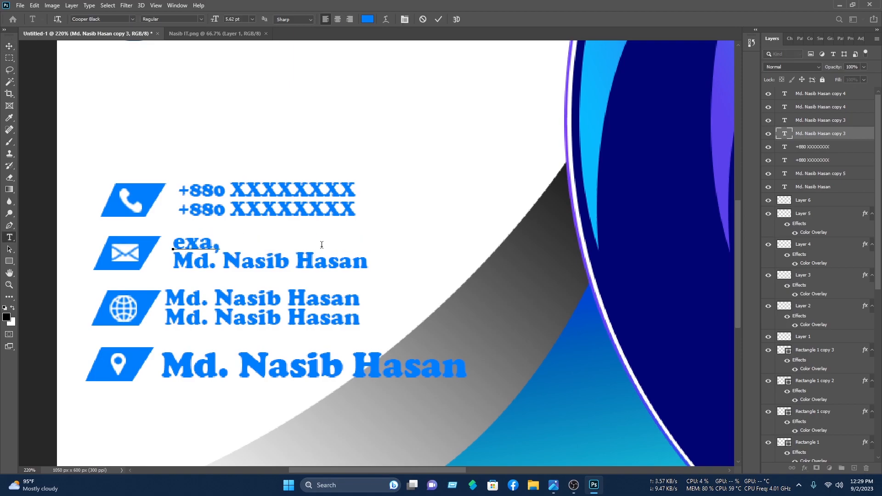
pyautogui.press('BackSpace')
pyautogui.write('mple')
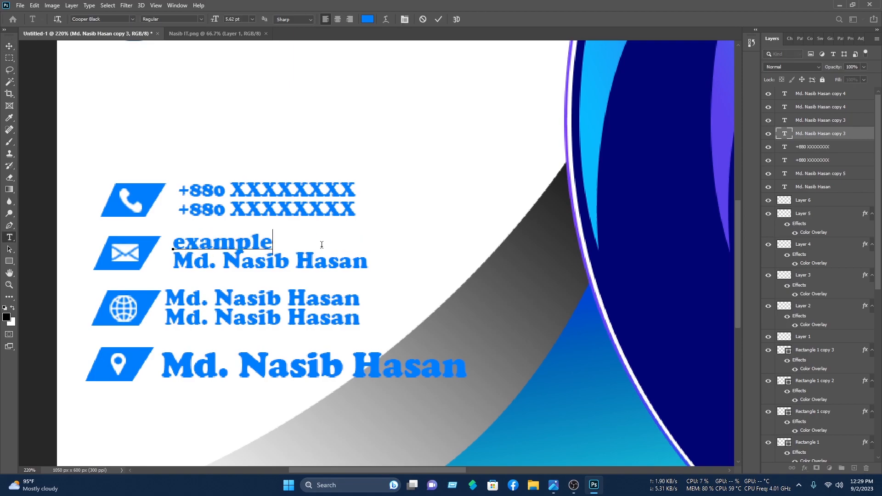
pyautogui.write('@mai')
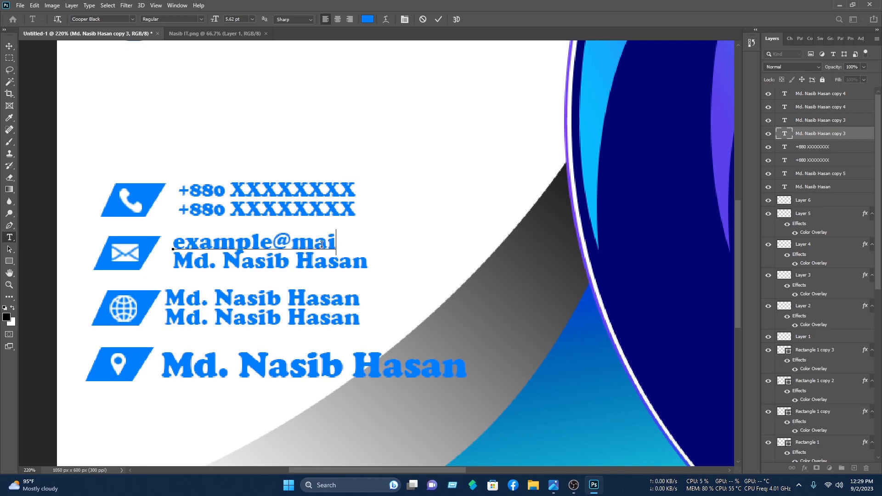
pyautogui.write('l.com')
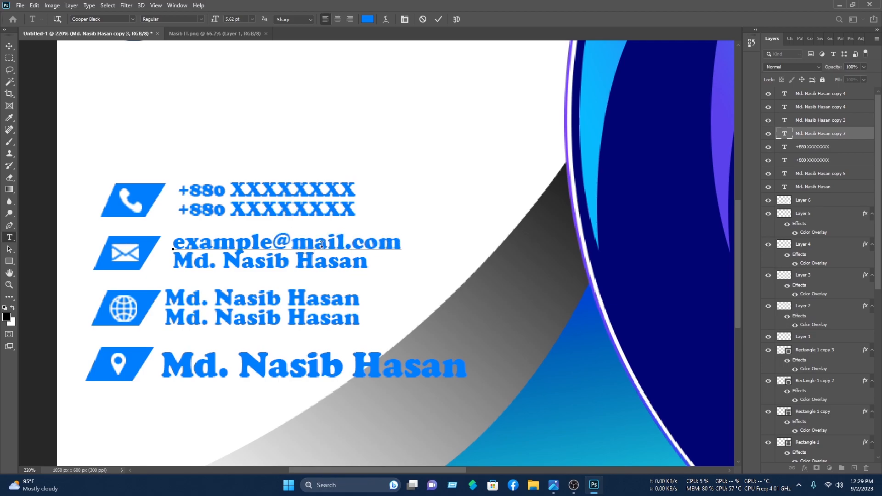
pyautogui.hotkey('ctrl', 'a')
pyautogui.hotkey('ctrl', 'c')
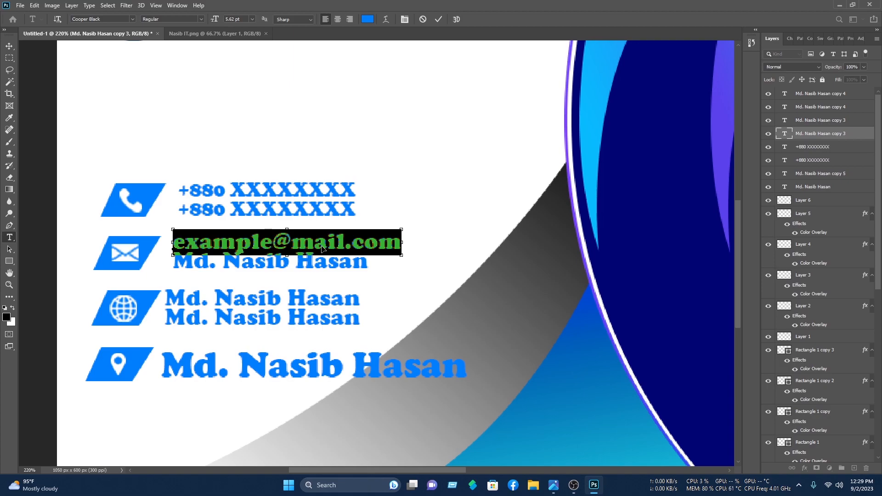
pyautogui.click(438, 19)
pyautogui.press('v')
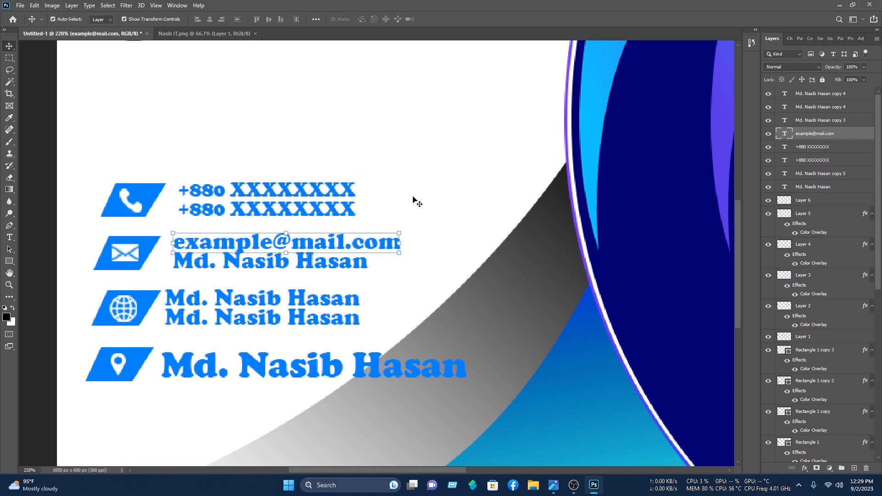
# Step: Paste the address into the second envelope line and scale both lines to about 79%
pyautogui.doubleClick(338, 267)
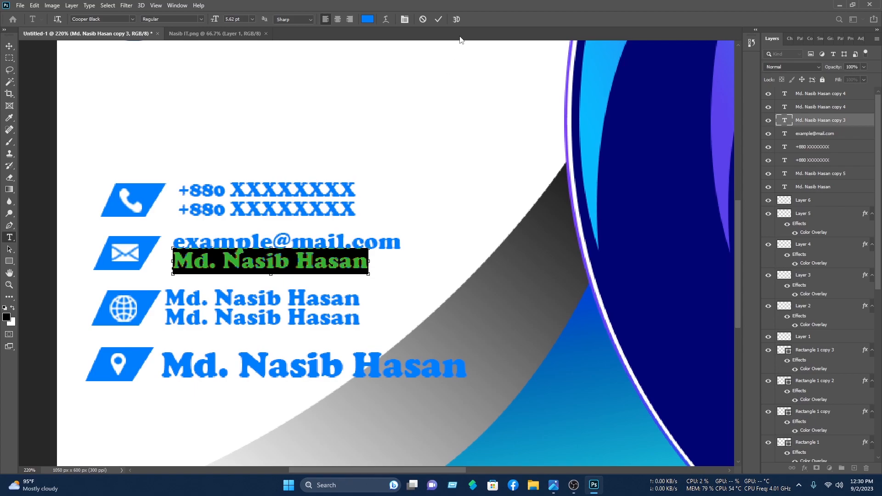
pyautogui.hotkey('ctrl', 'v')
pyautogui.click(440, 19)
pyautogui.press('v')
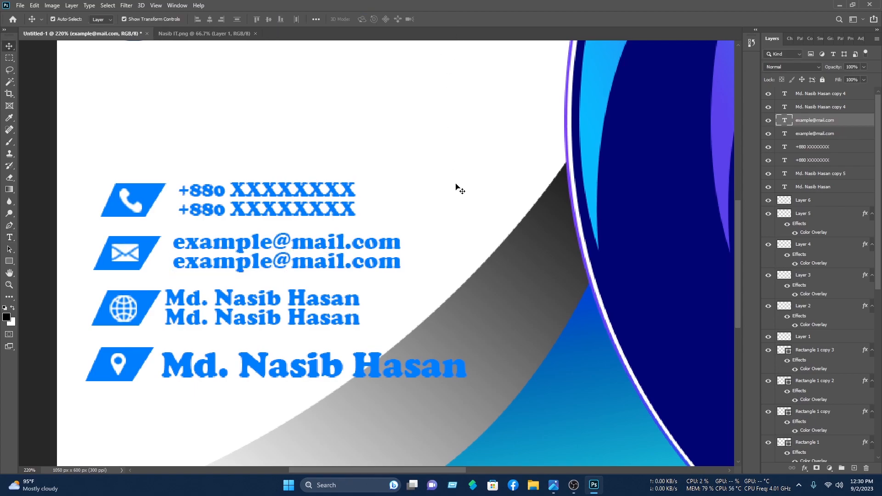
pyautogui.moveTo(415, 271); pyautogui.dragTo(323, 218)
pyautogui.moveTo(401, 231); pyautogui.dragTo(334, 246)
pyautogui.click(455, 19)
pyautogui.click(290, 296)
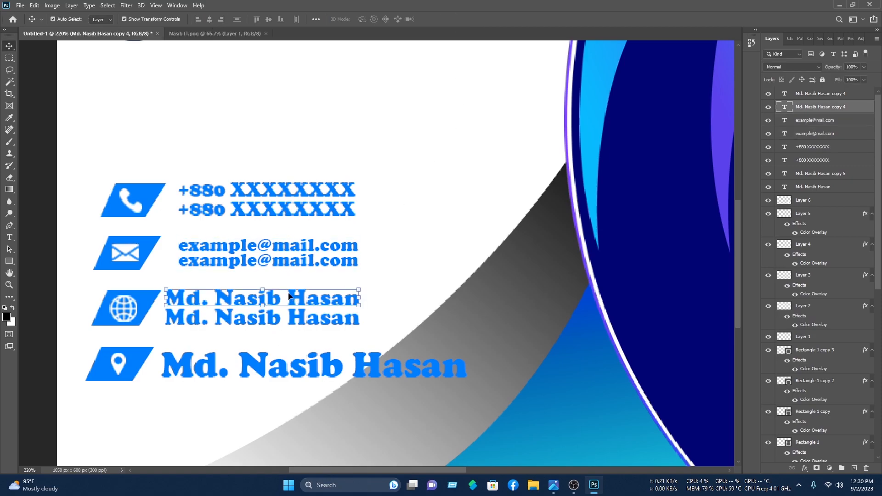
pyautogui.doubleClick(289, 296)
pyautogui.write('www.example.com')
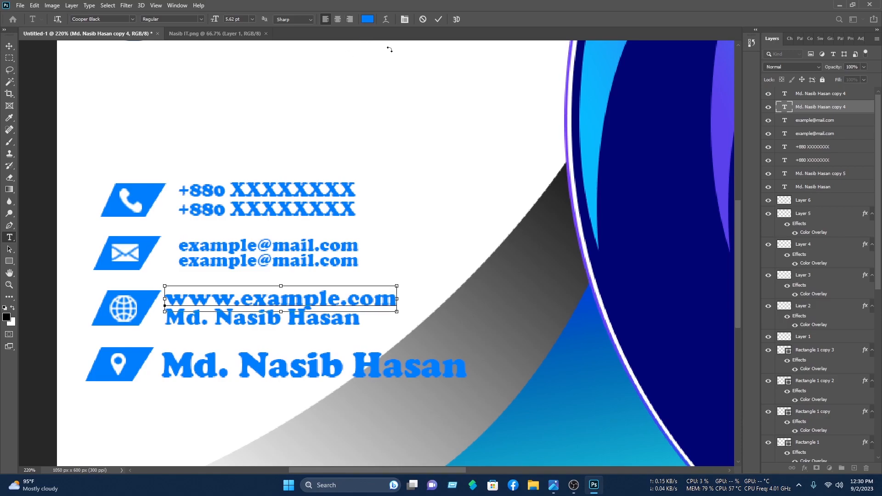
pyautogui.hotkey('ctrl', 'a')
pyautogui.hotkey('ctrl', 'c')
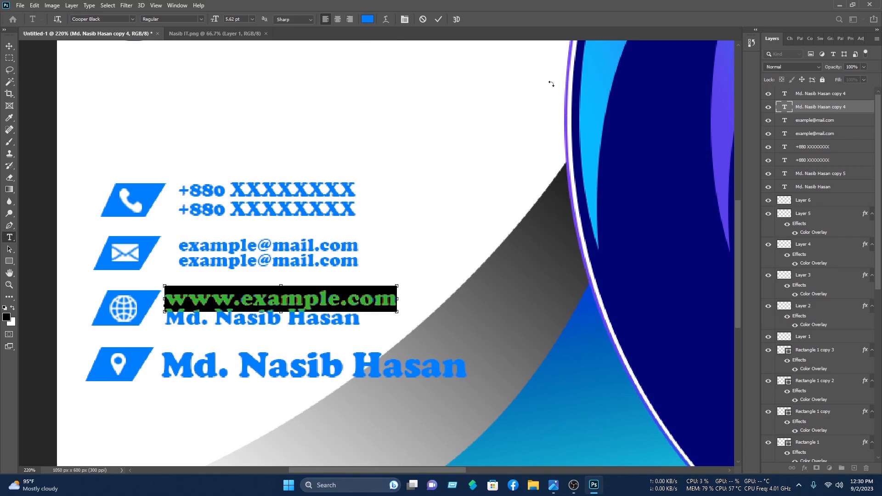
pyautogui.click(437, 19)
pyautogui.press('v')
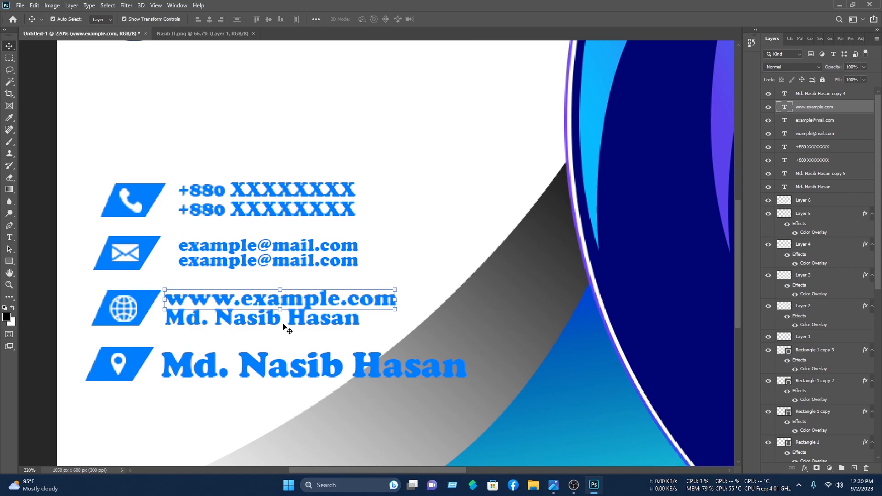
pyautogui.hotkey('ctrl', 't')
pyautogui.click(454, 19)
pyautogui.press('t')
pyautogui.click(317, 329)
pyautogui.hotkey('ctrl', 'a')
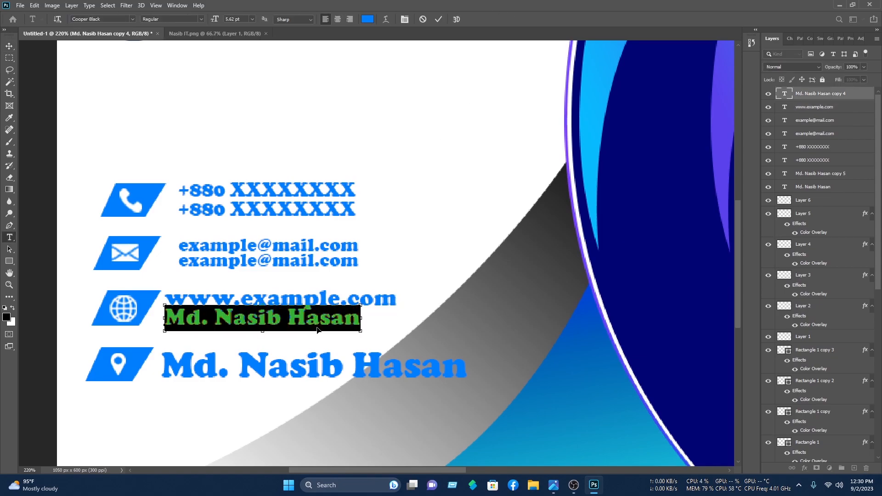
pyautogui.hotkey('ctrl', 'v')
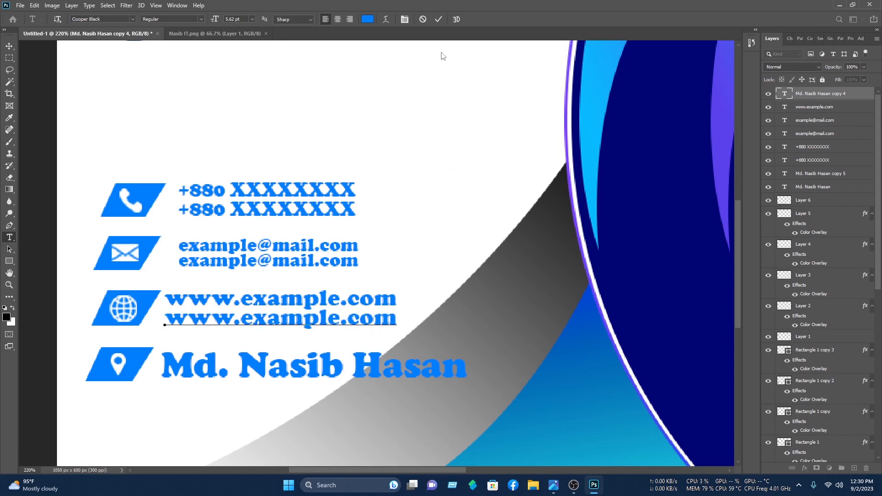
pyautogui.click(438, 19)
pyautogui.press('v')
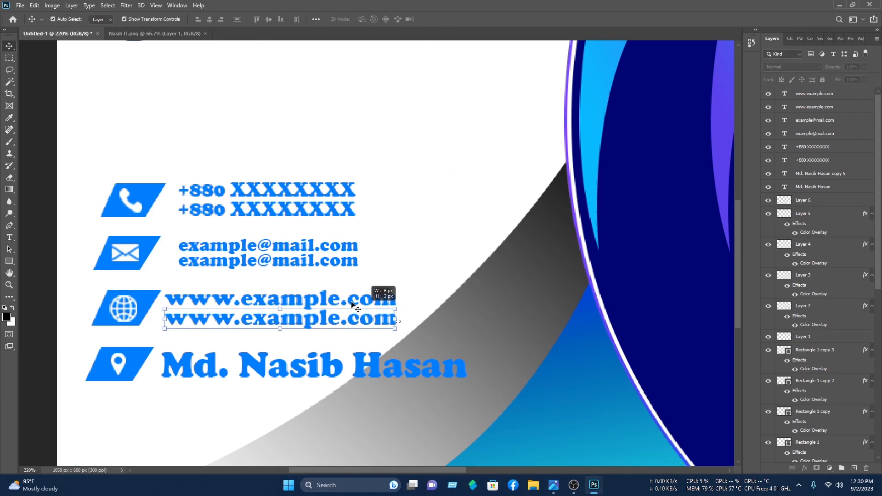
pyautogui.keyDown('shift'); pyautogui.click(381, 298); pyautogui.keyUp('shift')
pyautogui.moveTo(394, 291); pyautogui.dragTo(345, 305)
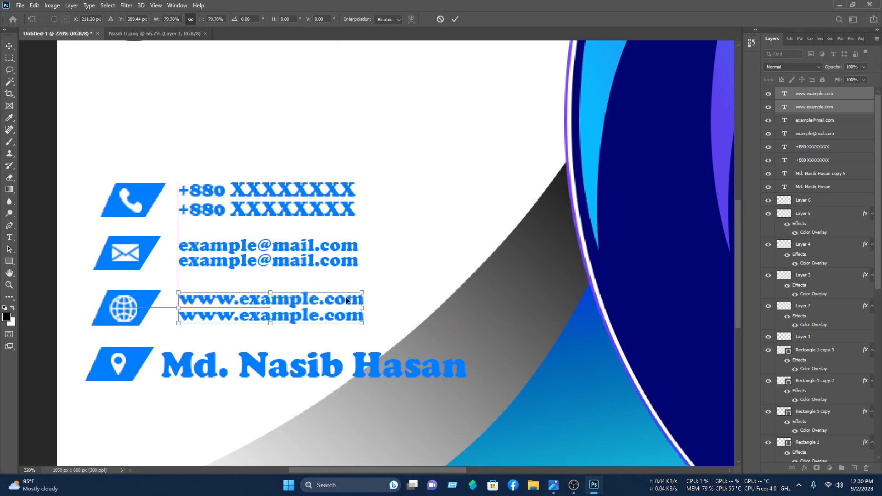
pyautogui.click(455, 21)
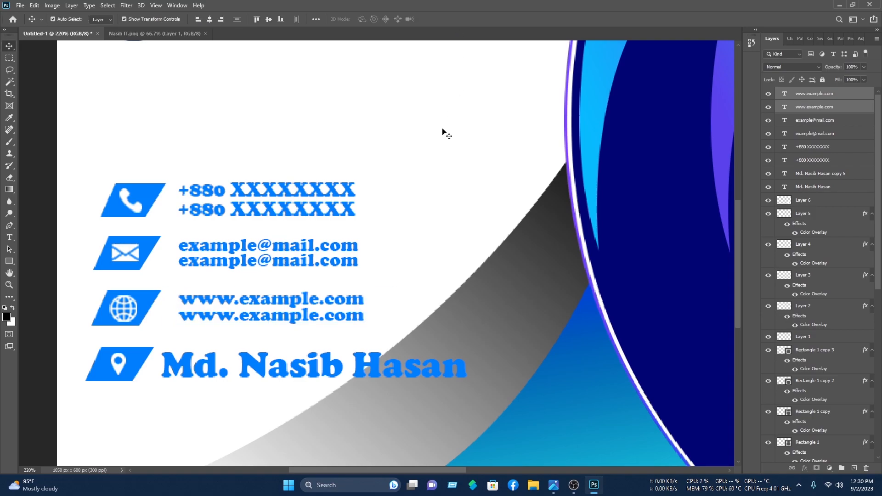
pyautogui.doubleClick(336, 366)
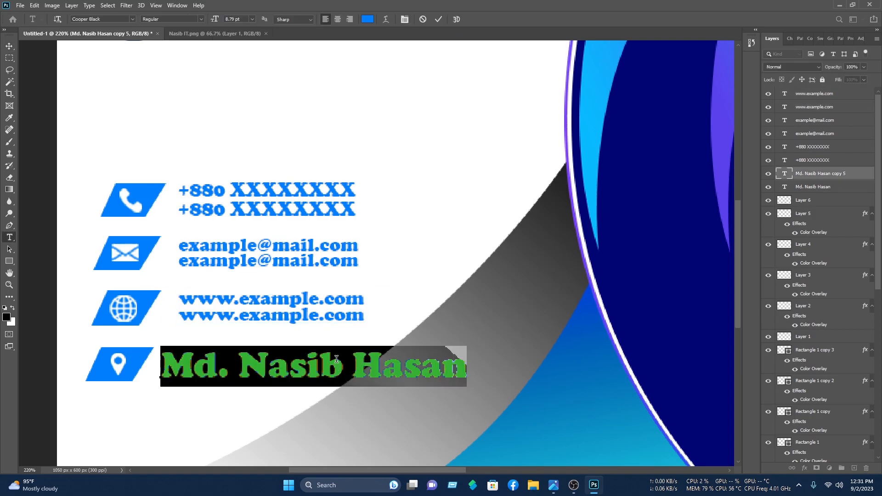
# Step: Enter 'Write your location' beside the pin, shrink it to about 66% and align it
pyautogui.write('Wri')
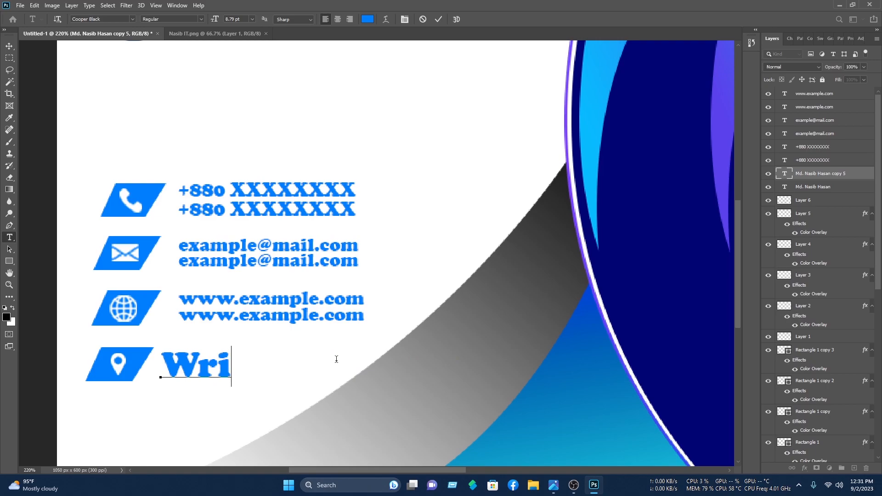
pyautogui.write('te you')
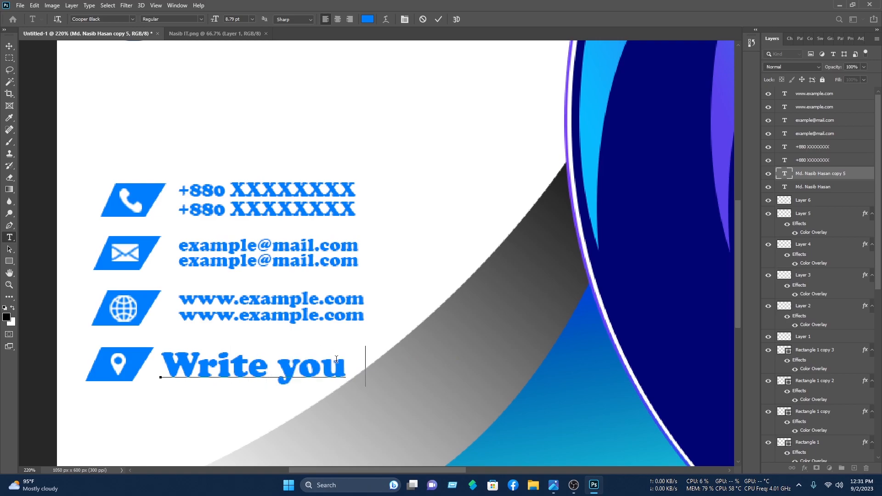
pyautogui.write('r loca')
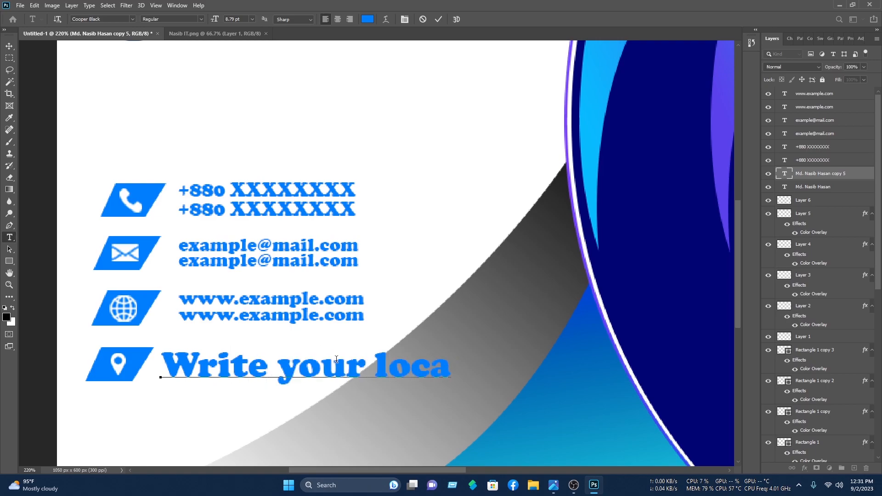
pyautogui.write('tion')
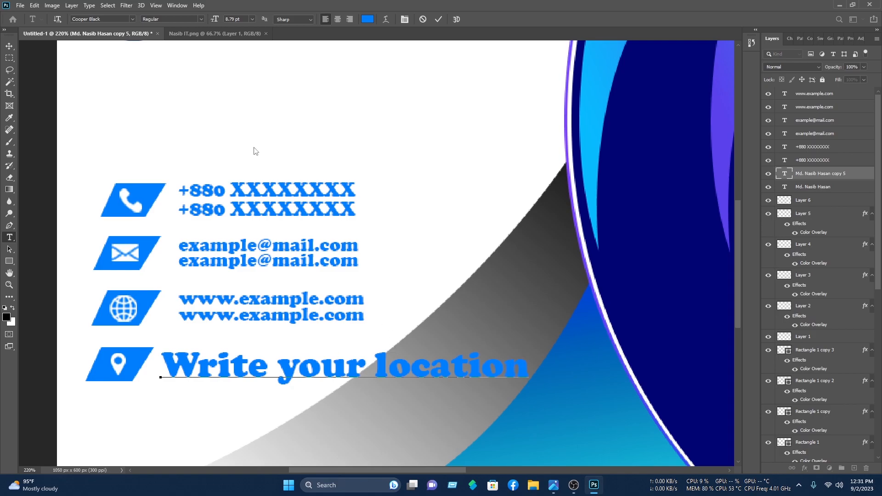
pyautogui.click(10, 46)
pyautogui.moveTo(527, 351); pyautogui.dragTo(488, 367)
pyautogui.moveTo(470, 368); pyautogui.dragTo(359, 380)
pyautogui.moveTo(312, 394); pyautogui.dragTo(376, 372)
pyautogui.moveTo(427, 353); pyautogui.dragTo(414, 351)
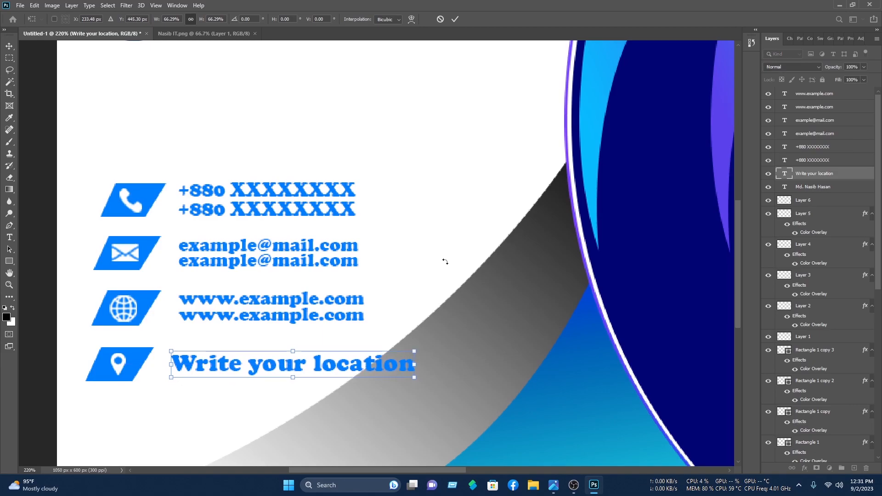
pyautogui.press('Return')
pyautogui.click(437, 68)
pyautogui.hotkey('ctrl', '0')
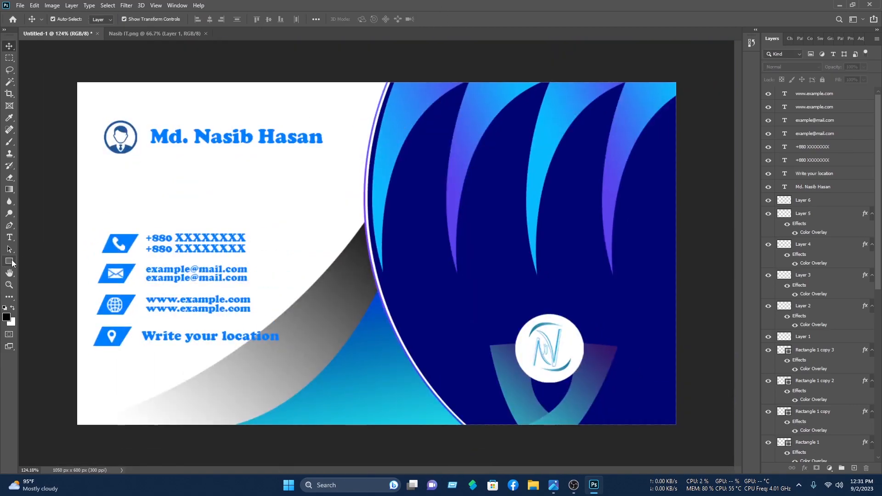
# Step: Draw a rounded-rectangle underline under the name and add a 'Graphics designer' title at about 83%
pyautogui.click(10, 261)
pyautogui.click(51, 271)
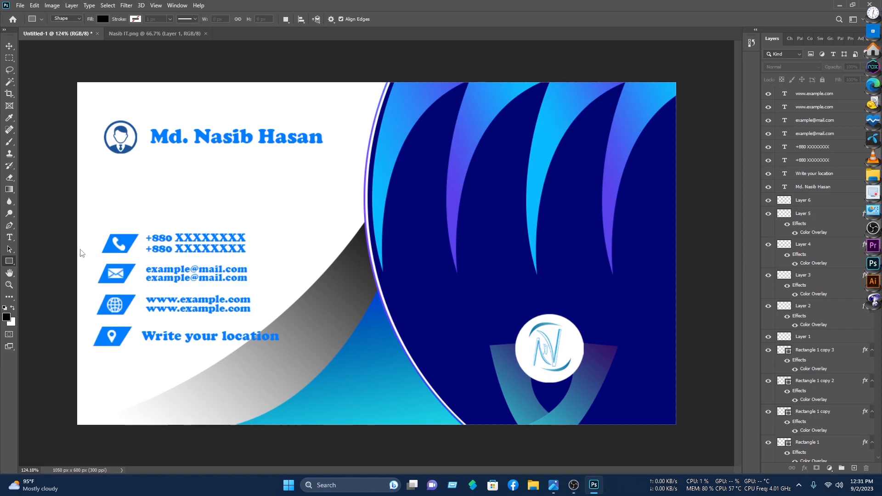
pyautogui.moveTo(149, 147); pyautogui.dragTo(264, 149)
pyautogui.press('t')
pyautogui.click(165, 161)
pyautogui.write('Graphic')
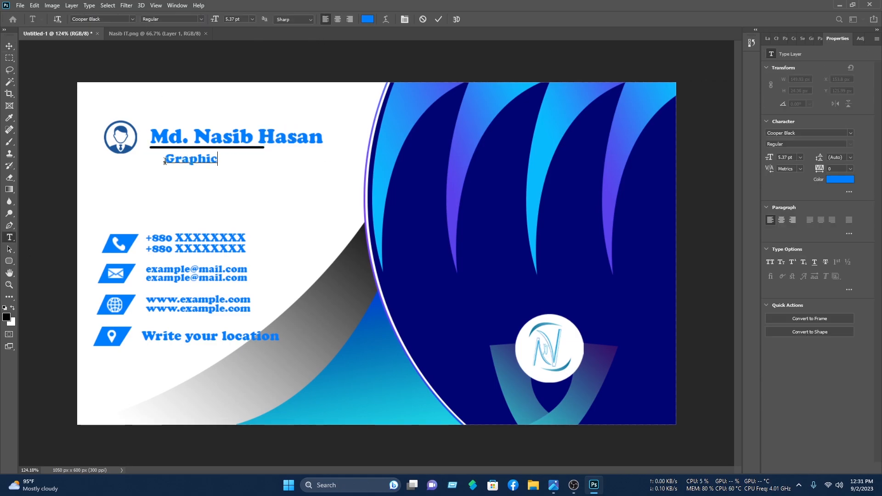
pyautogui.write('s designer')
pyautogui.hotkey('ctrl', 'Return')
pyautogui.hotkey('ctrl', 't')
pyautogui.moveTo(283, 169); pyautogui.dragTo(236, 168)
pyautogui.moveTo(216, 167); pyautogui.dragTo(220, 156)
# Step: Move the name, underline and title block up and left beside the avatar icon
pyautogui.click(455, 19)
pyautogui.moveTo(350, 65); pyautogui.dragTo(152, 161)
pyautogui.moveTo(189, 137); pyautogui.dragTo(183, 130)
pyautogui.click(250, 115)
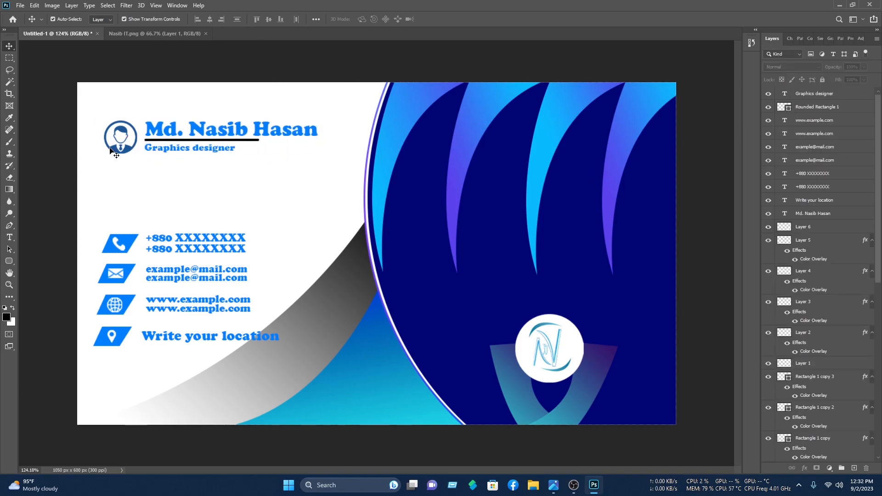
pyautogui.click(129, 151)
# Step: Give the avatar icon a Color Overlay in blue 007eff sampled from the phone icon
pyautogui.rightClick(834, 366)
pyautogui.click(742, 100)
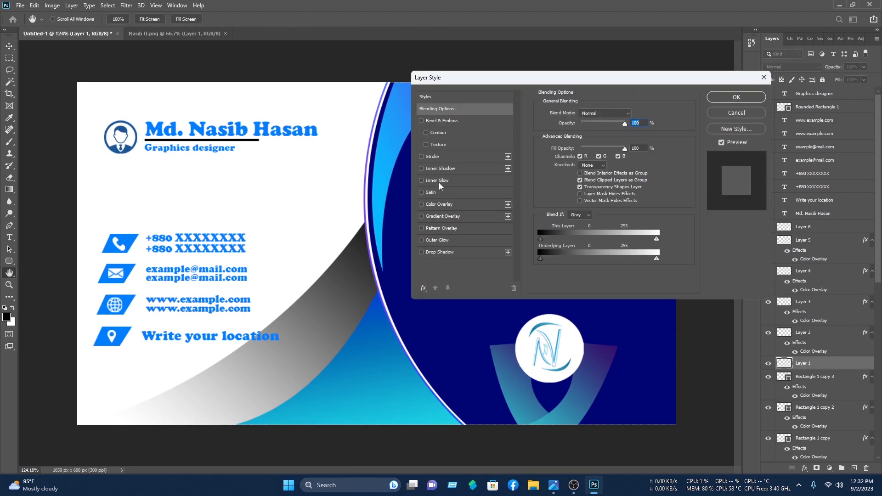
pyautogui.click(439, 204)
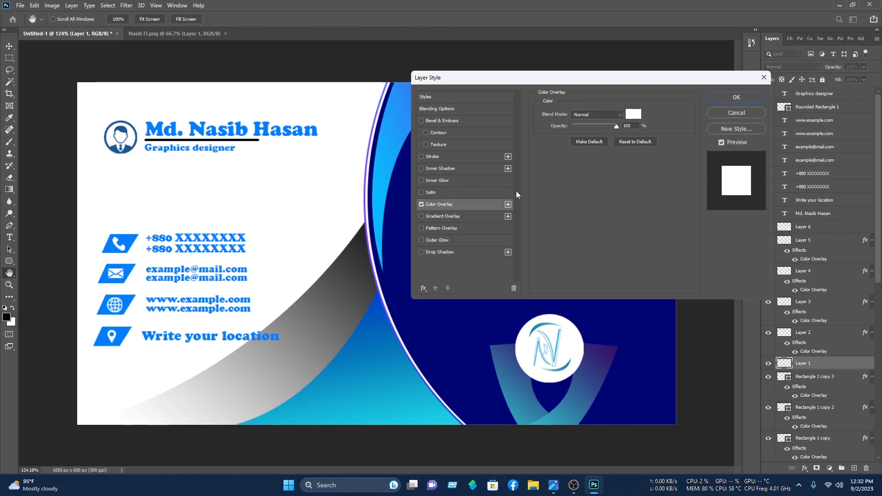
pyautogui.click(632, 114)
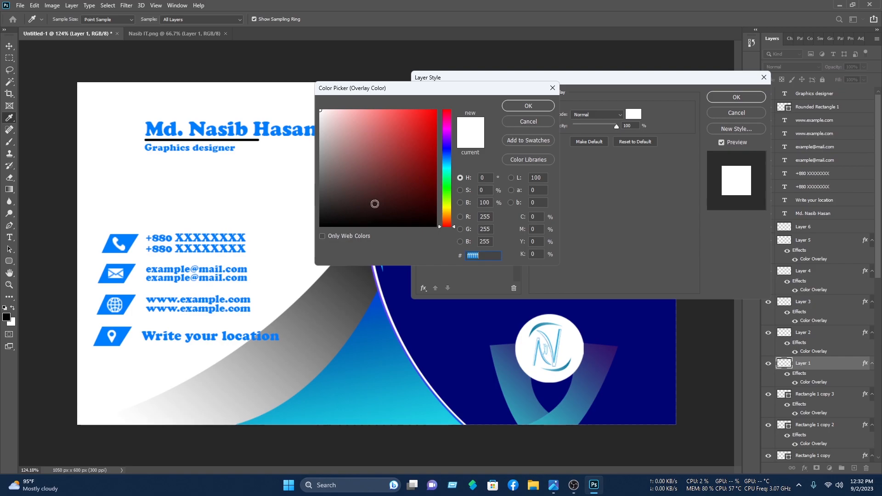
pyautogui.click(436, 315)
pyautogui.click(129, 237)
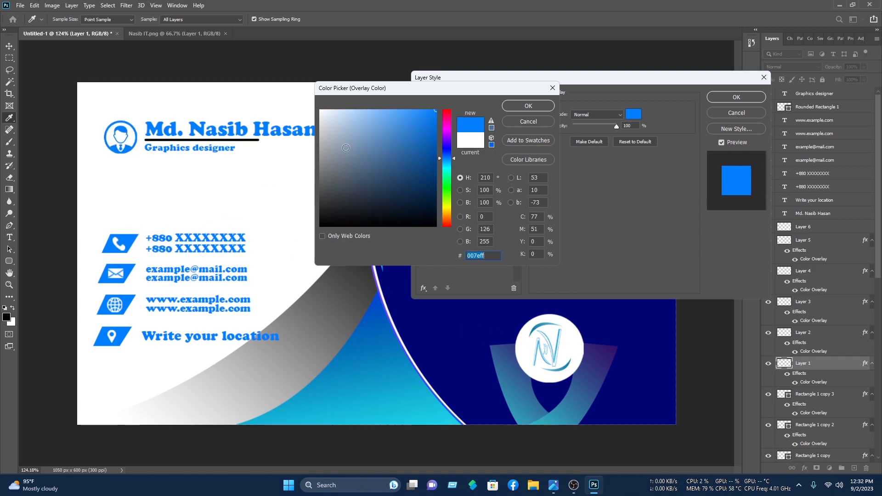
pyautogui.click(529, 106)
pyautogui.click(730, 98)
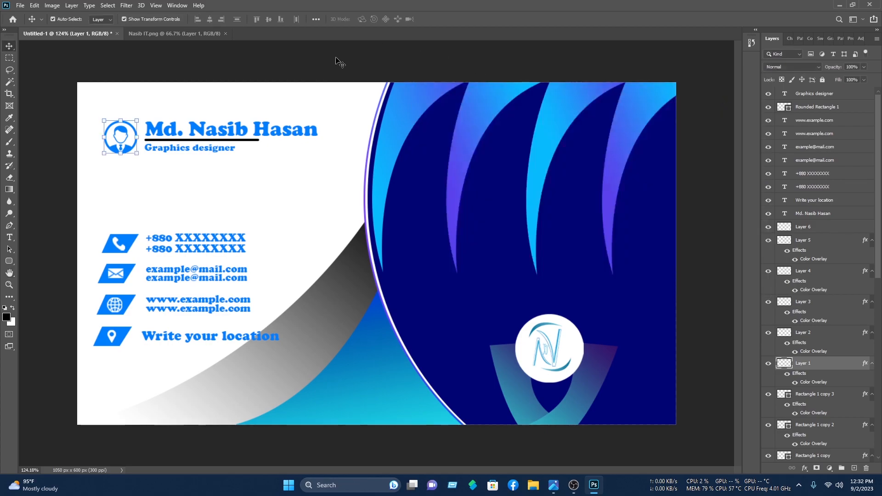
pyautogui.click(107, 148)
# Step: Enlarge the avatar icon slightly, to about 114%
pyautogui.click(132, 146)
pyautogui.moveTo(144, 120); pyautogui.dragTo(134, 128)
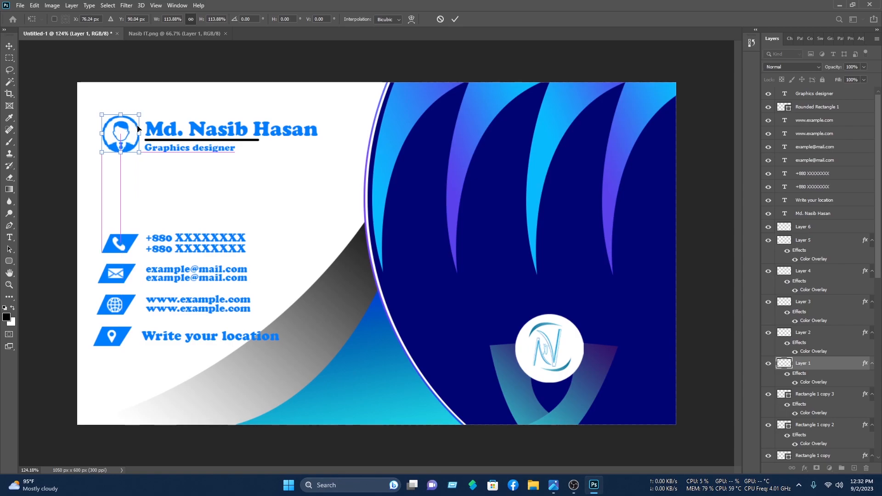
pyautogui.click(456, 20)
pyautogui.click(507, 59)
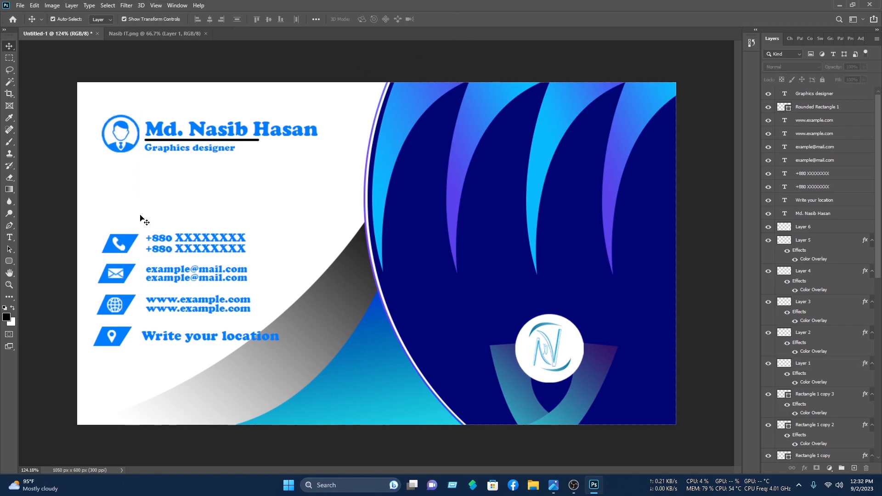
# Step: Add white 'Nasib IT' text under the round logo and enlarge it to about 163%
pyautogui.click(9, 237)
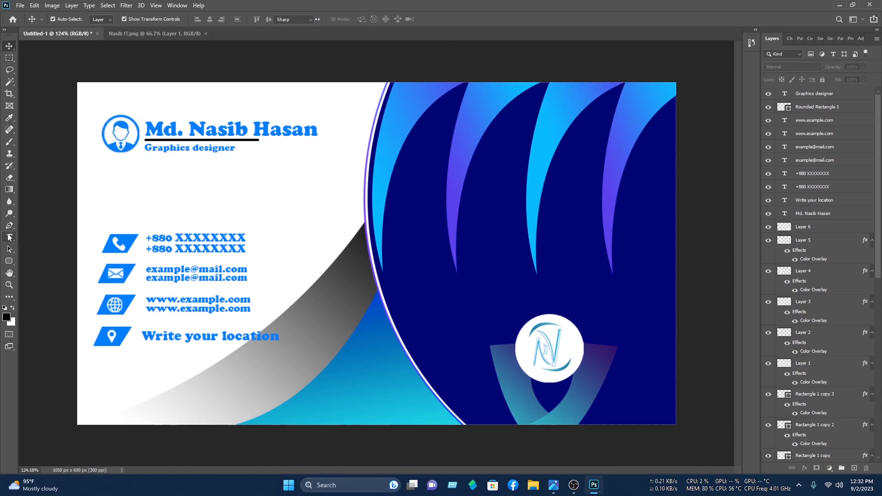
pyautogui.click(523, 396)
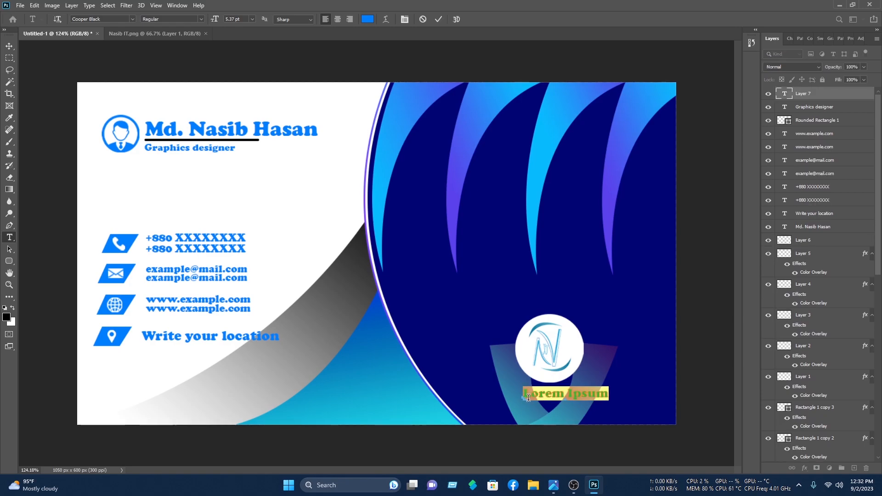
pyautogui.write('Nasib IT')
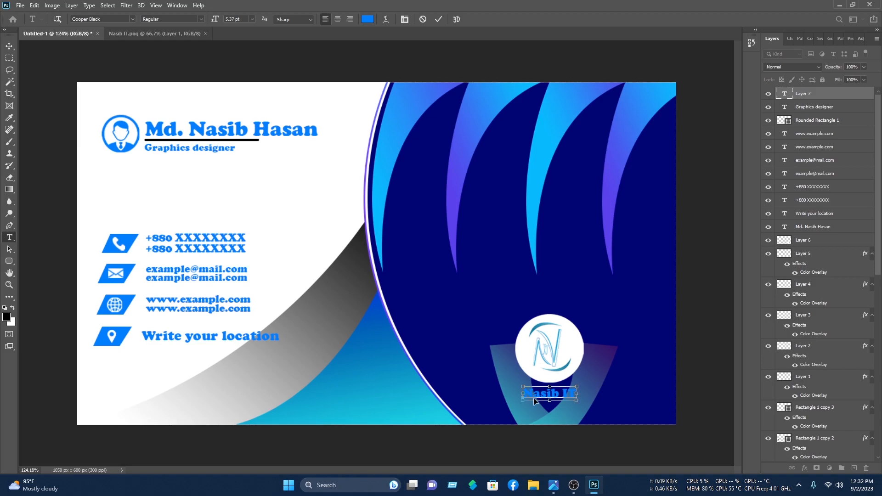
pyautogui.hotkey('ctrl', 'a')
pyautogui.click(368, 21)
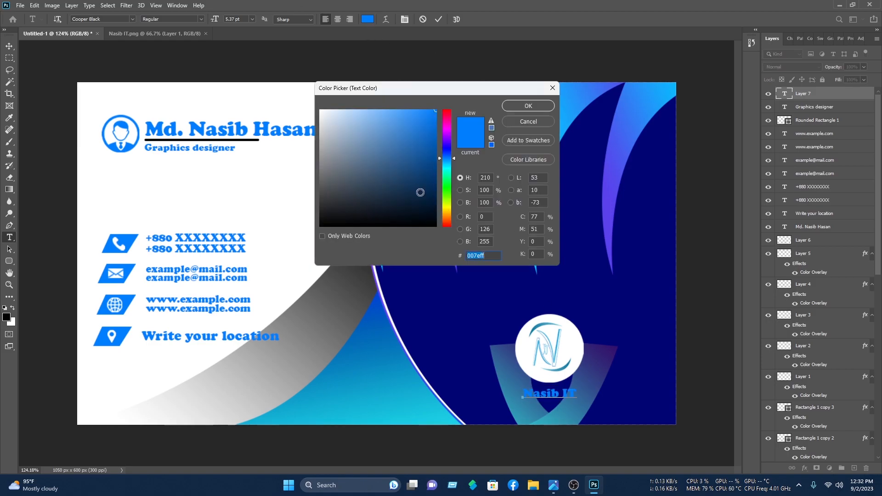
pyautogui.moveTo(421, 193); pyautogui.dragTo(244, 49)
pyautogui.click(526, 105)
pyautogui.click(9, 46)
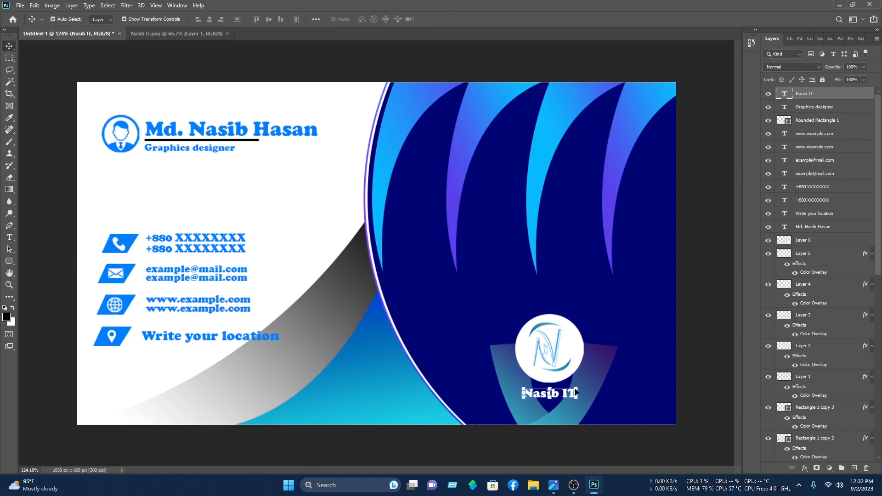
pyautogui.moveTo(583, 382)
pyautogui.mouseDown()
pyautogui.moveTo(610, 355)
pyautogui.moveTo(590, 385)
pyautogui.moveTo(603, 377)
pyautogui.moveTo(609, 371)
pyautogui.moveTo(559, 396)
pyautogui.moveTo(597, 371)
pyautogui.moveTo(571, 395)
pyautogui.mouseUp()
pyautogui.press('Right')
pyautogui.press('Return')
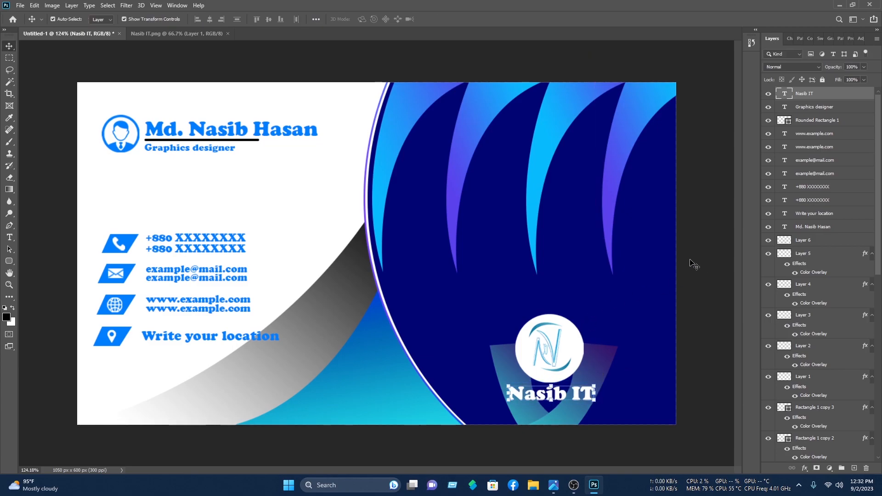
pyautogui.click(679, 280)
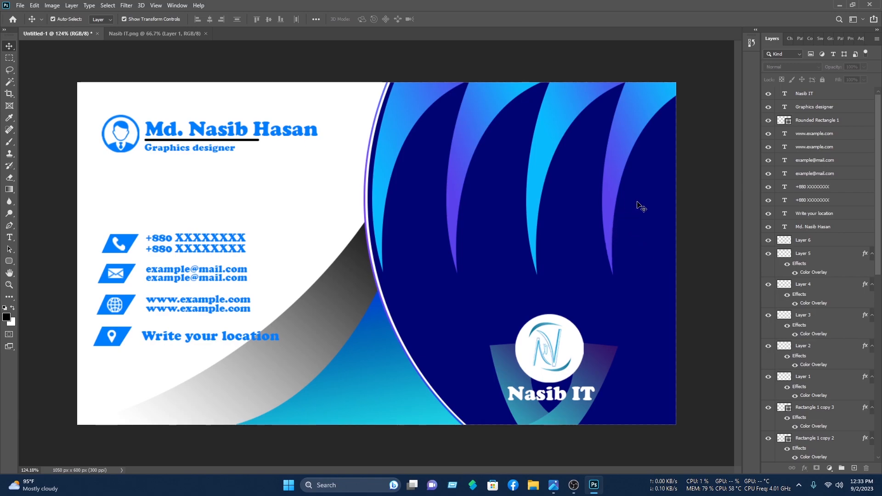
# Step: Open the single business card mockup PSD and delete all layers inside its front-card smart object
pyautogui.click(21, 6)
pyautogui.click(27, 25)
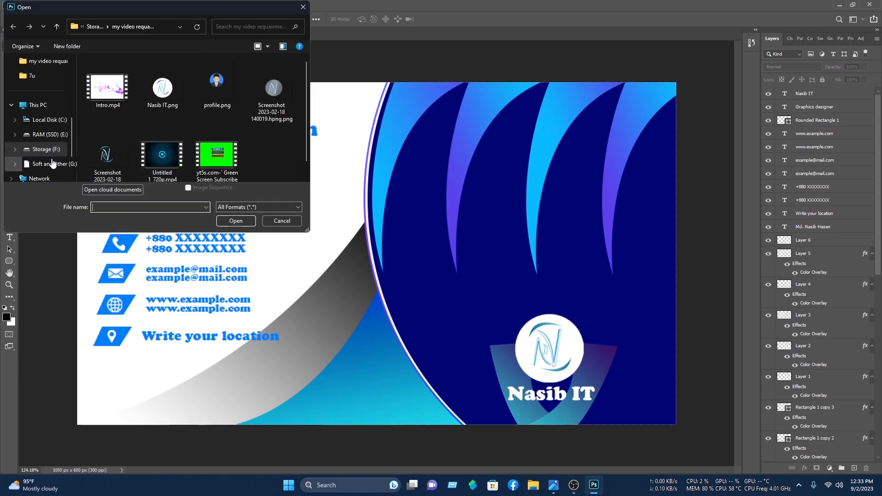
pyautogui.click(48, 150)
pyautogui.doubleClick(131, 118)
pyautogui.doubleClick(123, 78)
pyautogui.doubleClick(115, 102)
pyautogui.doubleClick(113, 102)
pyautogui.click(164, 93)
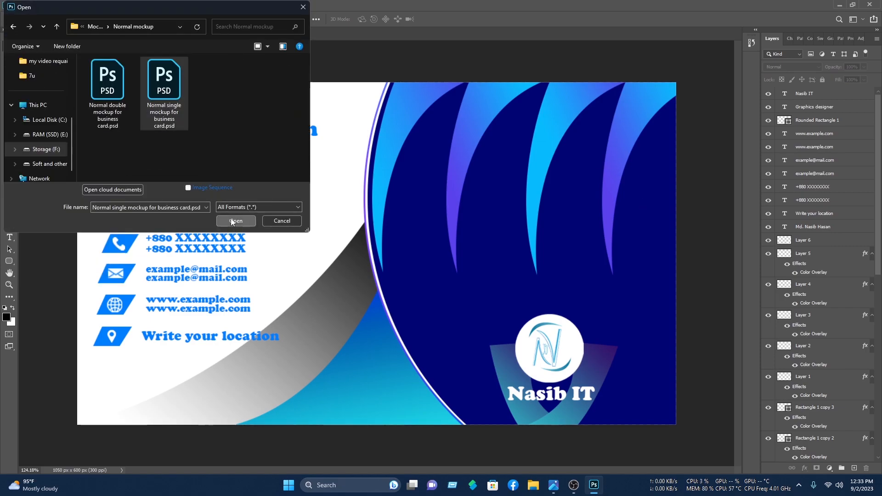
pyautogui.click(235, 221)
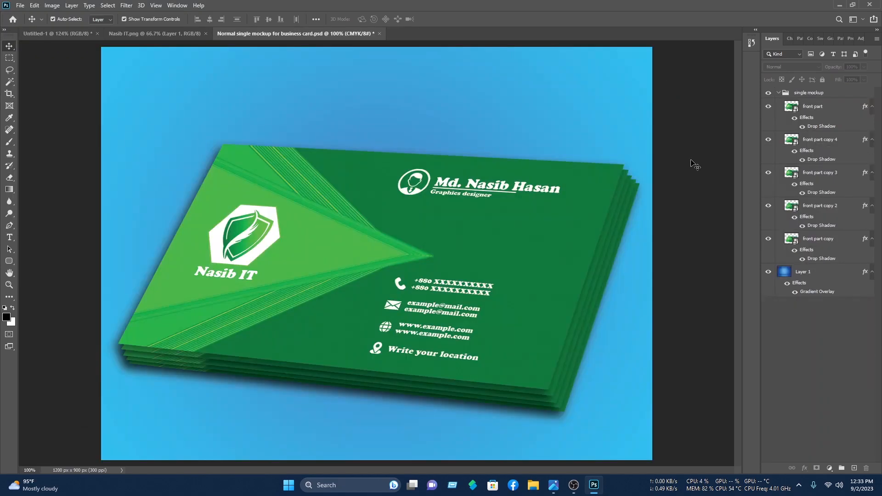
pyautogui.doubleClick(791, 107)
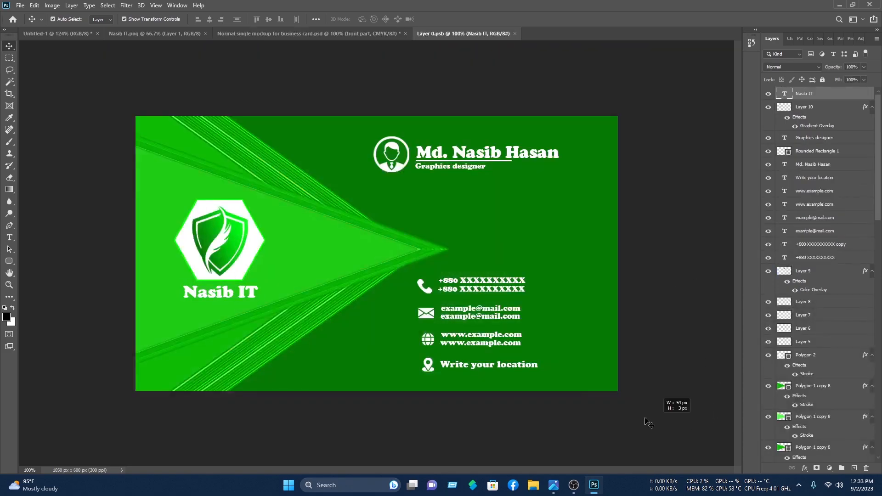
pyautogui.moveTo(644, 419); pyautogui.dragTo(95, 58)
pyautogui.press('Delete')
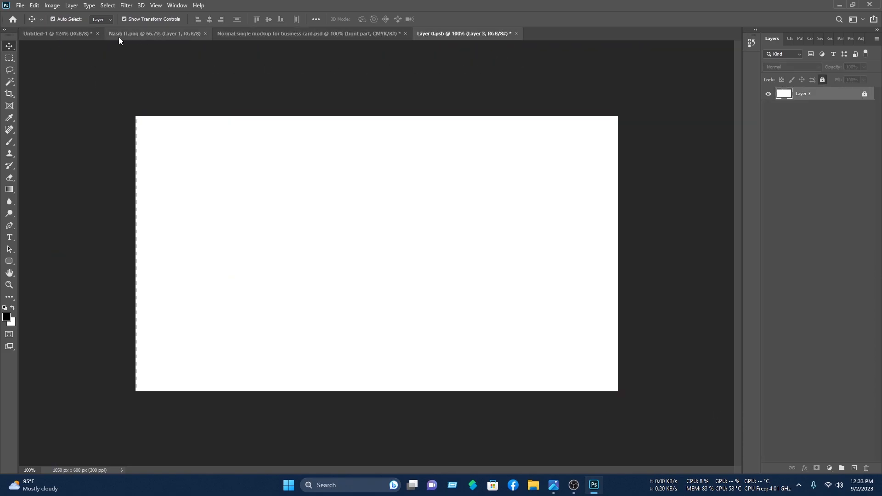
# Step: Unlock the Shape 1 copy, Shape 1 and Shape 2 layers in the card design
pyautogui.click(64, 33)
pyautogui.scroll(-10, 834, 277)
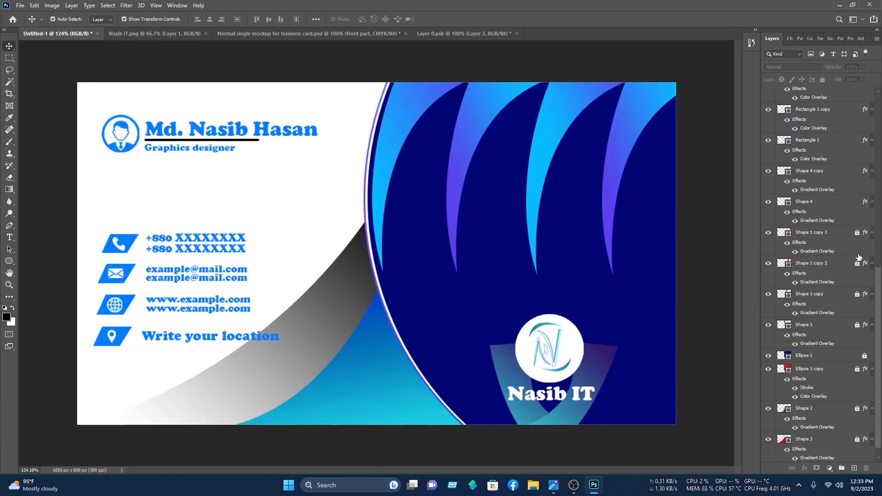
pyautogui.click(857, 294)
pyautogui.click(857, 325)
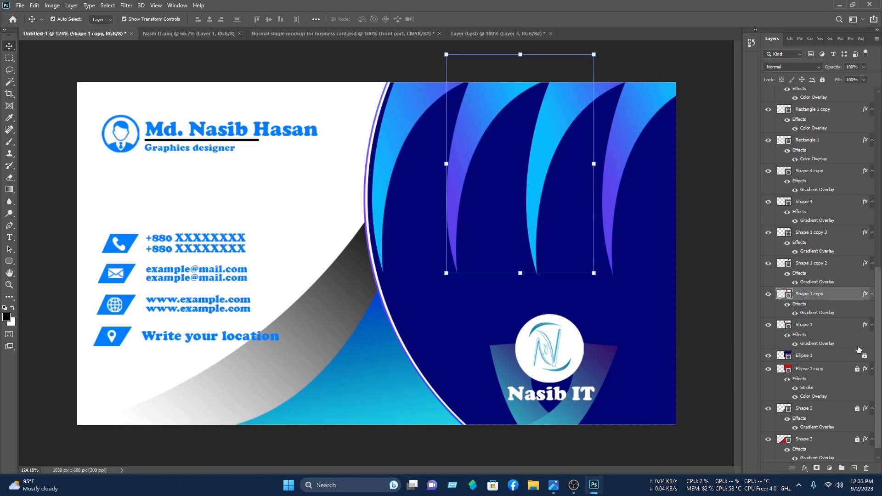
pyautogui.scroll(-1, 845, 354)
pyautogui.click(856, 394)
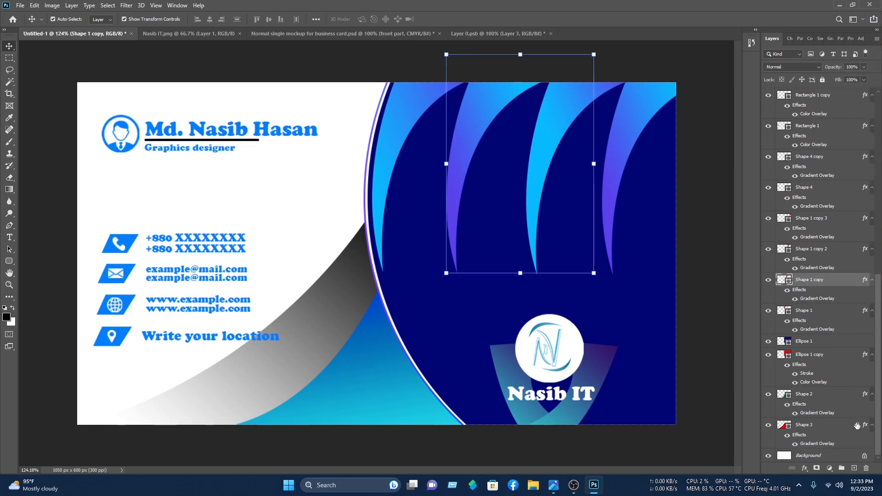
pyautogui.click(705, 395)
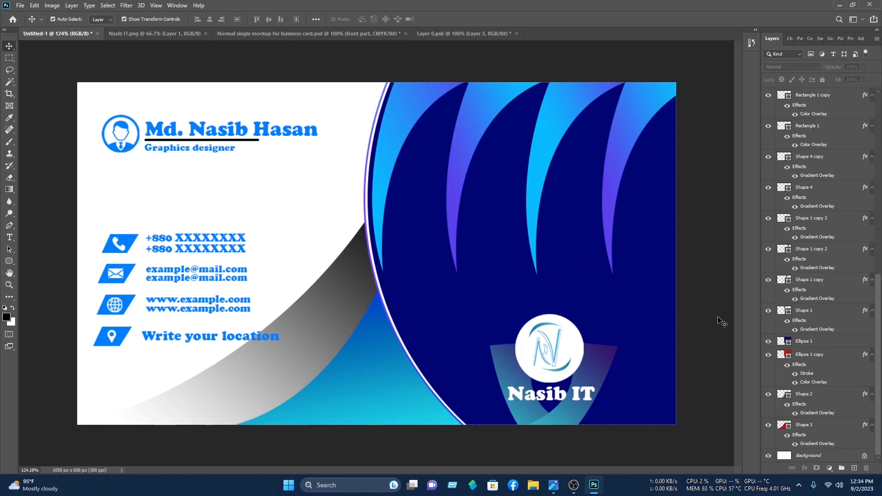
# Step: Drag all card layers into Layer 0.psb and fit the design to the card area
pyautogui.moveTo(694, 441); pyautogui.dragTo(70, 58)
pyautogui.moveTo(452, 146); pyautogui.dragTo(358, 245)
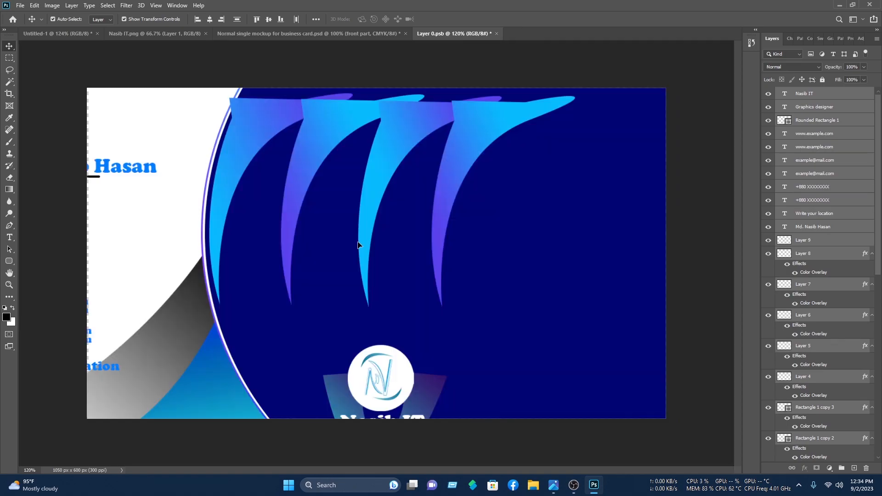
pyautogui.scroll(-5, 362, 247)
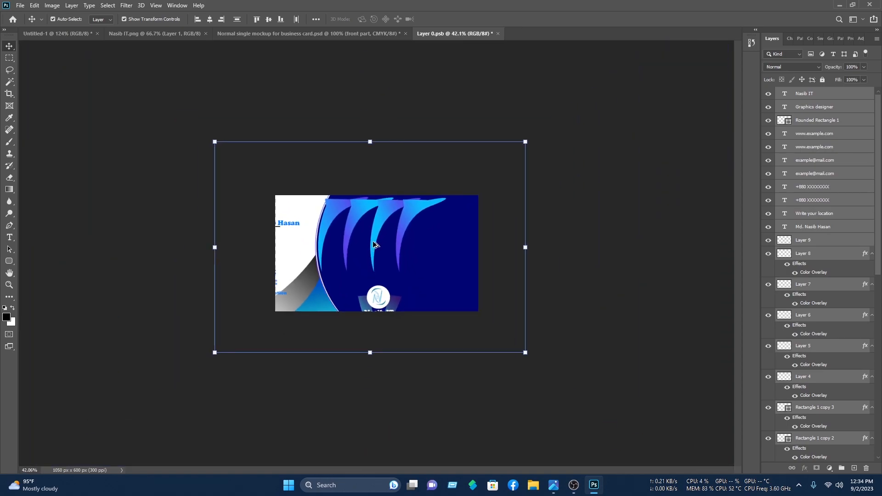
pyautogui.moveTo(525, 247); pyautogui.dragTo(571, 241)
pyautogui.moveTo(411, 257); pyautogui.dragTo(375, 252)
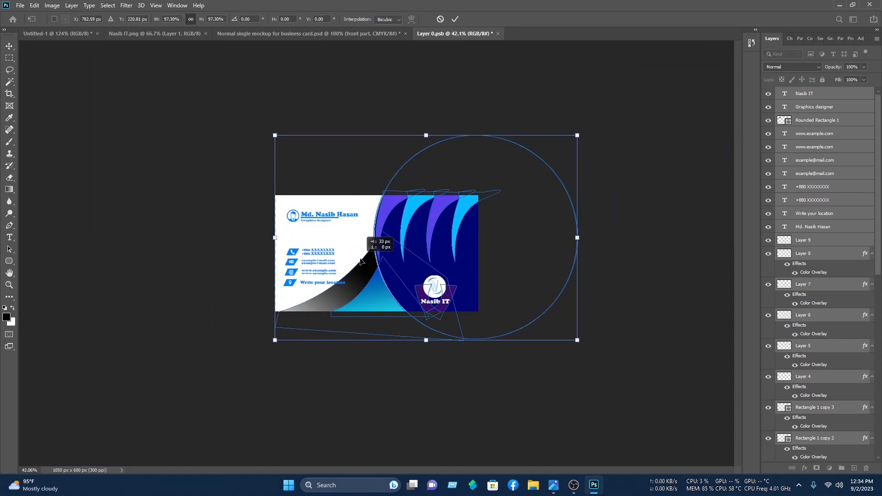
pyautogui.scroll(5, 377, 253)
pyautogui.moveTo(123, 452); pyautogui.dragTo(117, 452)
pyautogui.moveTo(416, 380); pyautogui.dragTo(421, 380)
pyautogui.moveTo(342, 218); pyautogui.dragTo(338, 218)
pyautogui.click(455, 20)
# Step: Save Layer 0.psb and view the updated stacked-card mockup
pyautogui.click(663, 78)
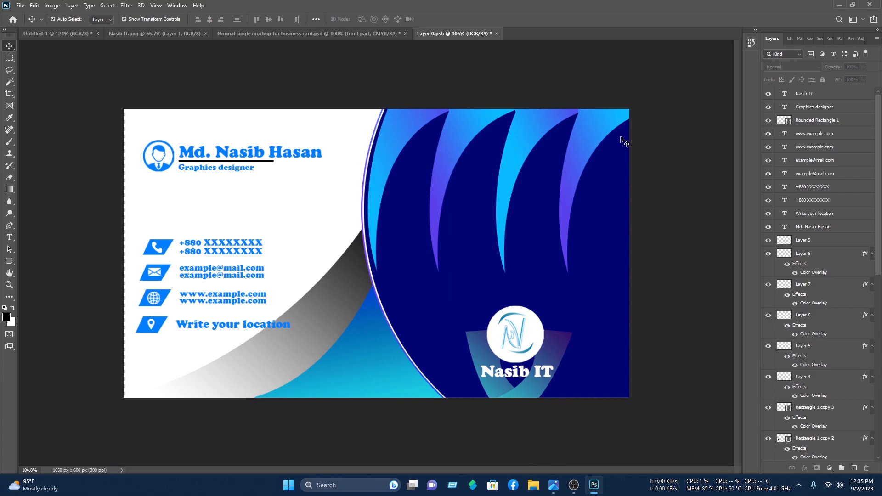
pyautogui.hotkey('ctrl', 's')
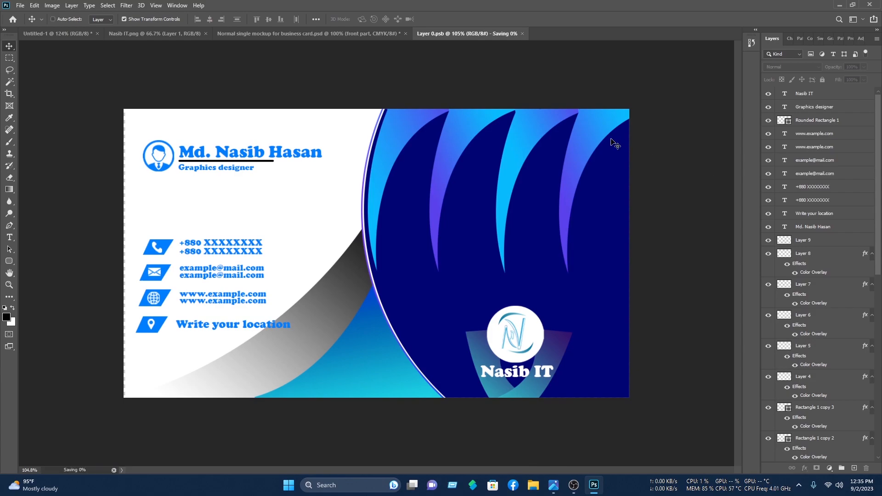
pyautogui.click(279, 32)
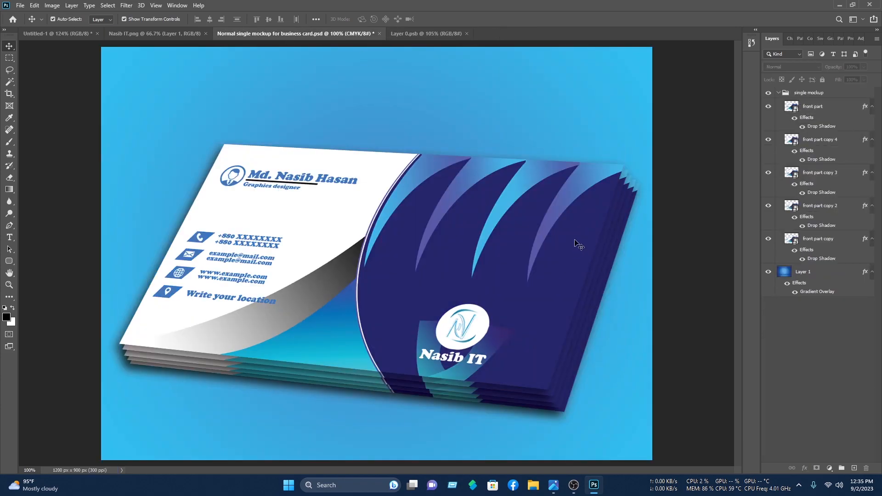